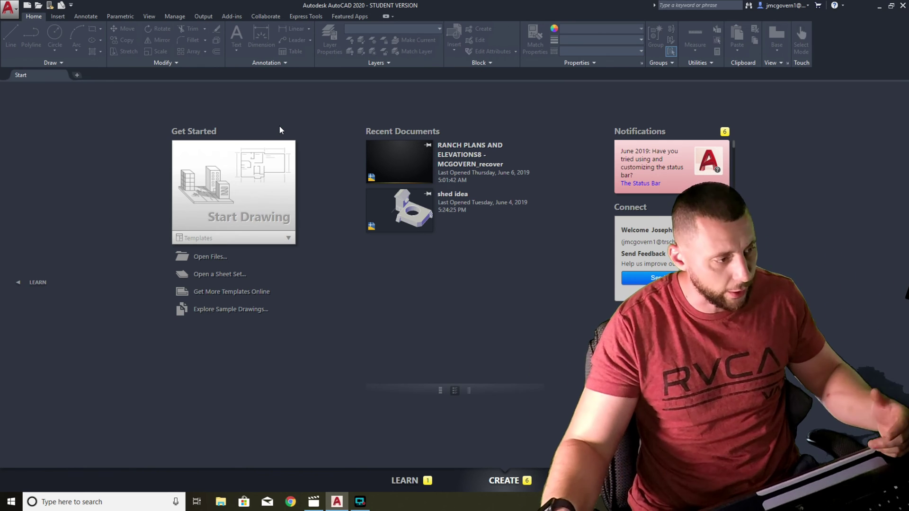
# - Create a new drawing from the acad template
pyautogui.click(10, 9)
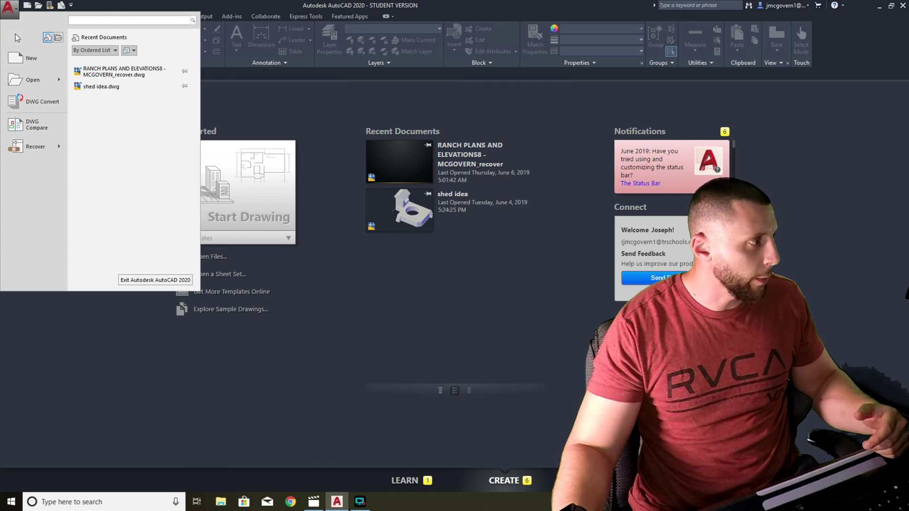
pyautogui.click(27, 61)
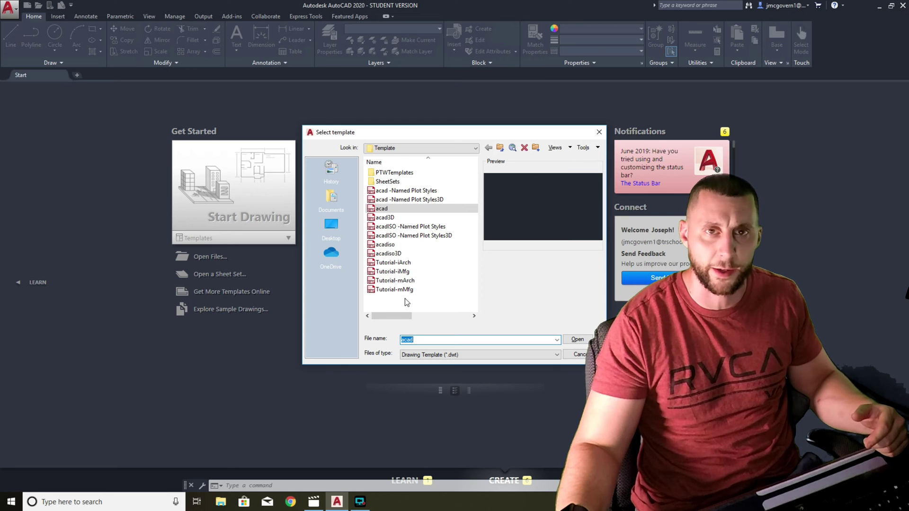
pyautogui.doubleClick(383, 209)
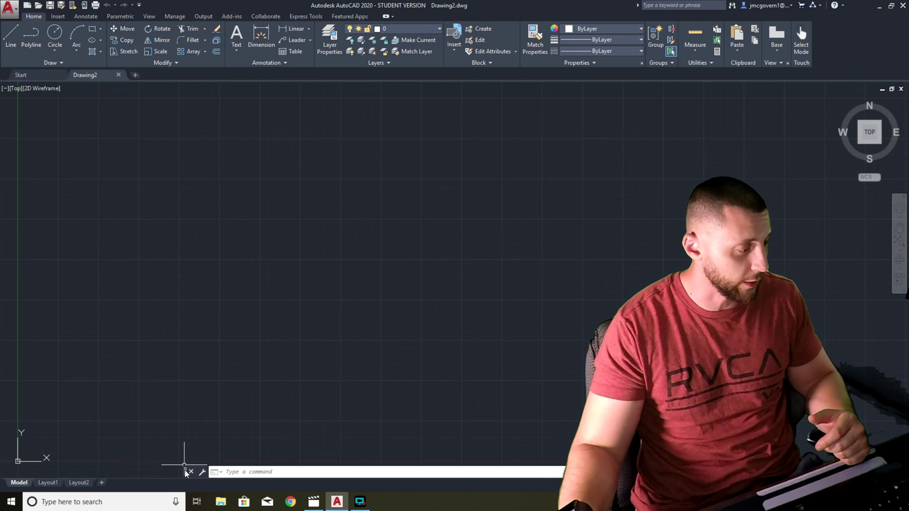
# - Dock the command line beneath the drawing area and enlarge it to show four lines of command history
pyautogui.moveTo(185, 471); pyautogui.dragTo(179, 483)
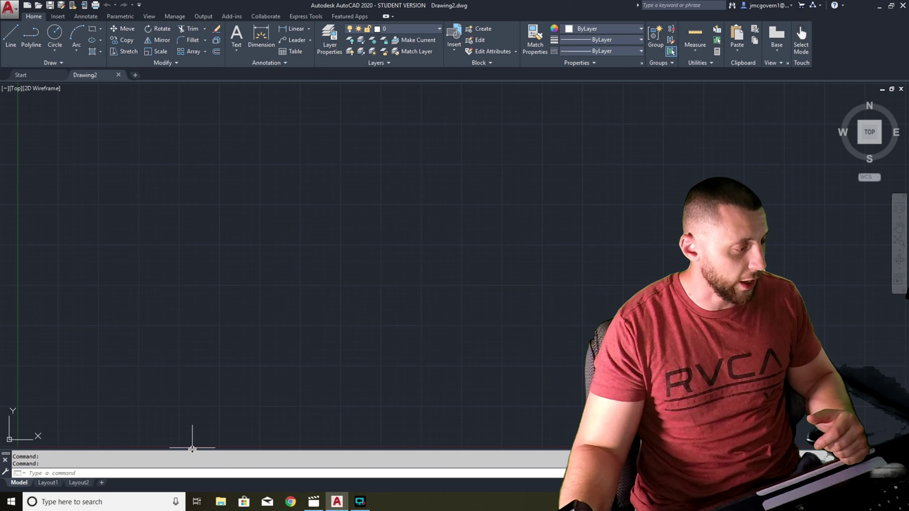
pyautogui.moveTo(192, 449); pyautogui.dragTo(190, 433)
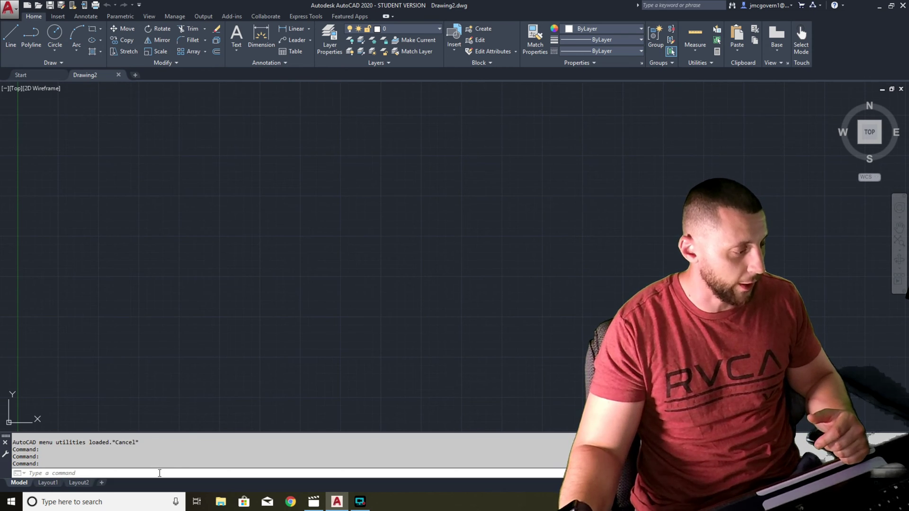
pyautogui.write('LINE')
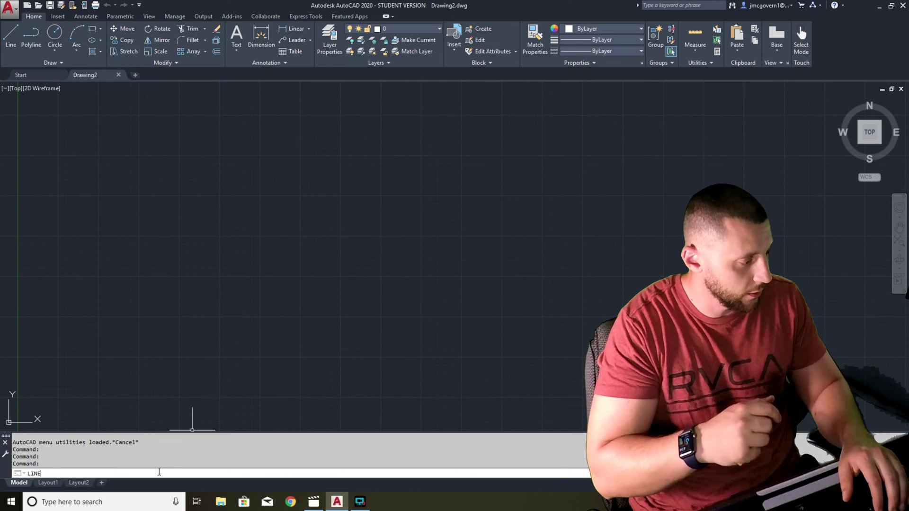
pyautogui.press('Return')
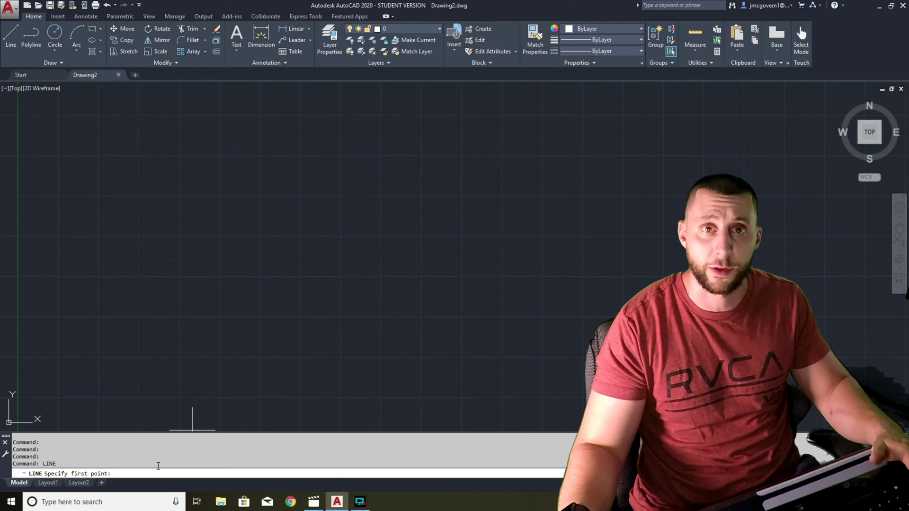
pyautogui.press('Escape')
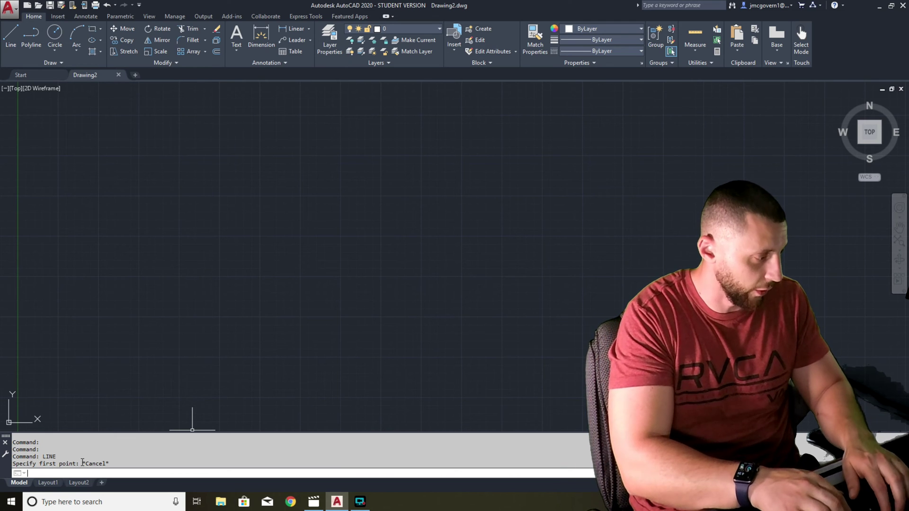
pyautogui.write('RECTANGLE')
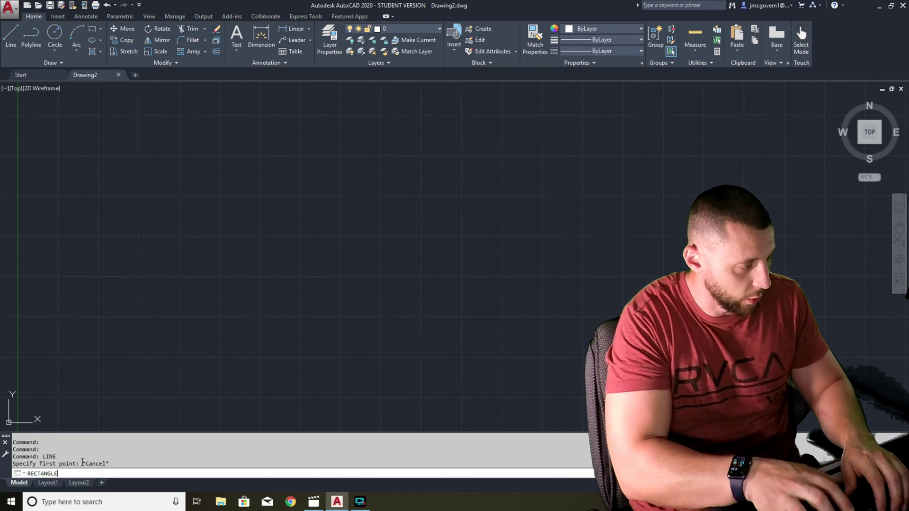
pyautogui.press('Return')
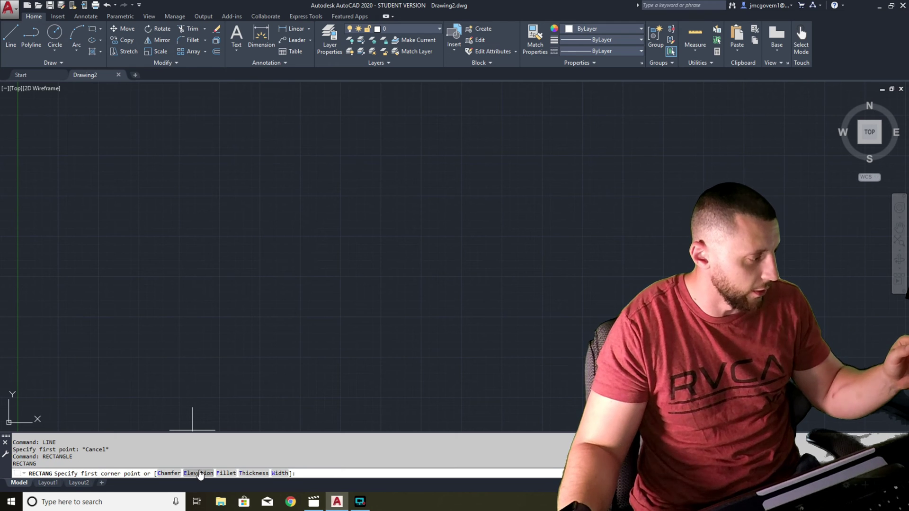
pyautogui.press('Escape')
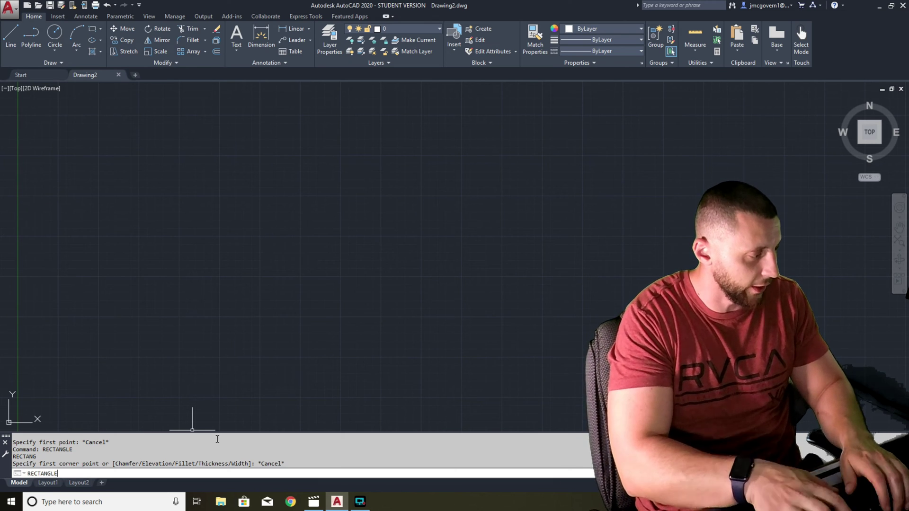
pyautogui.write('RECTANGLE')
pyautogui.press('Return')
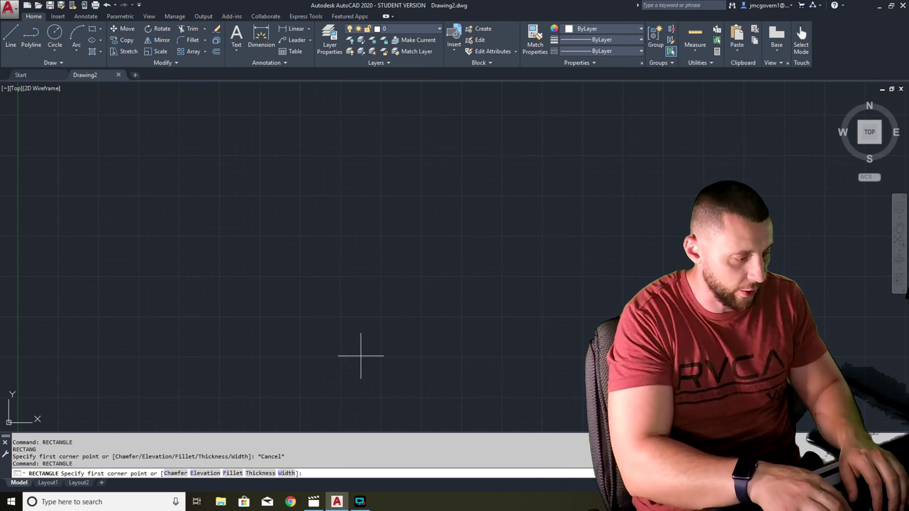
pyautogui.write('LINE')
pyautogui.press('Return')
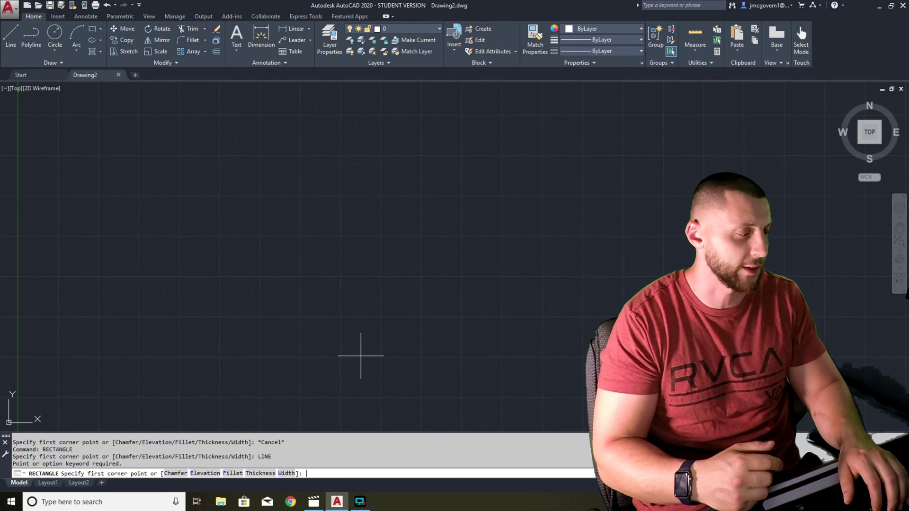
pyautogui.press('Escape')
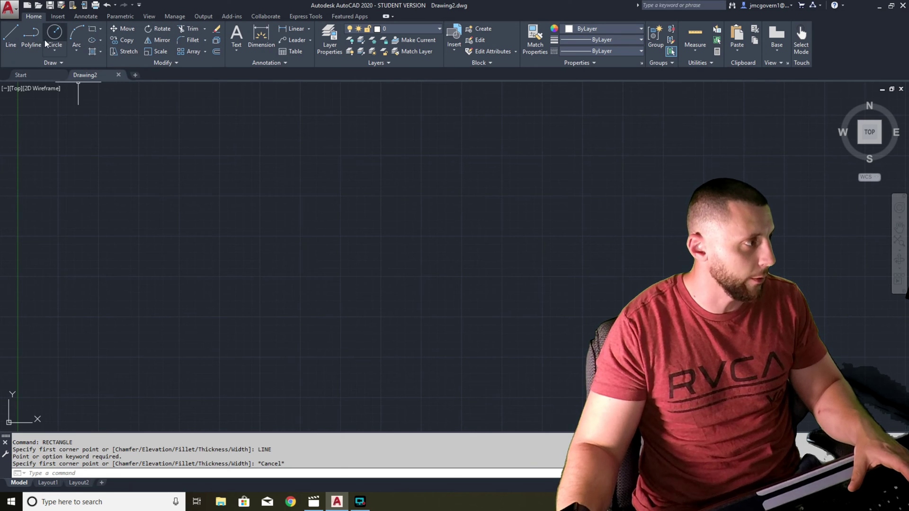
pyautogui.click(60, 65)
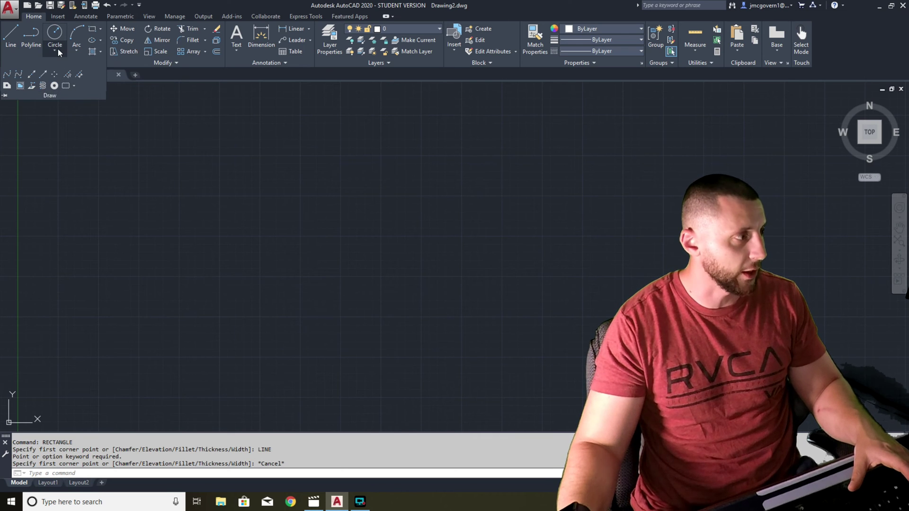
pyautogui.click(59, 50)
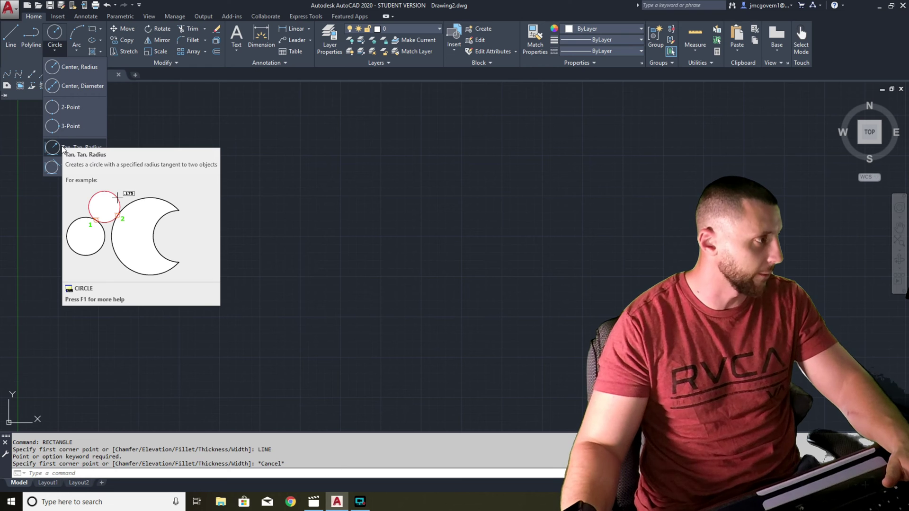
# - Draw an eight-sided polygon circumscribed about a circle of radius 5 near the middle of the drawing area
pyautogui.click(98, 29)
pyautogui.click(99, 30)
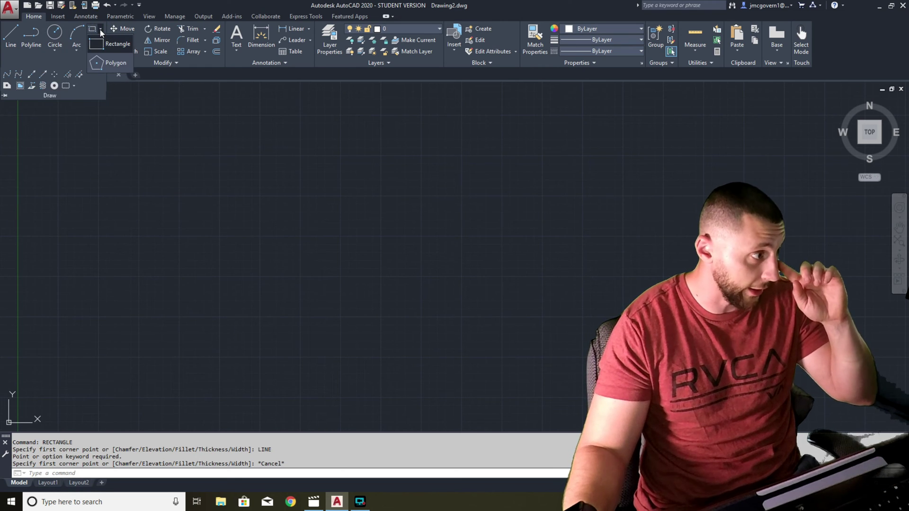
pyautogui.click(114, 65)
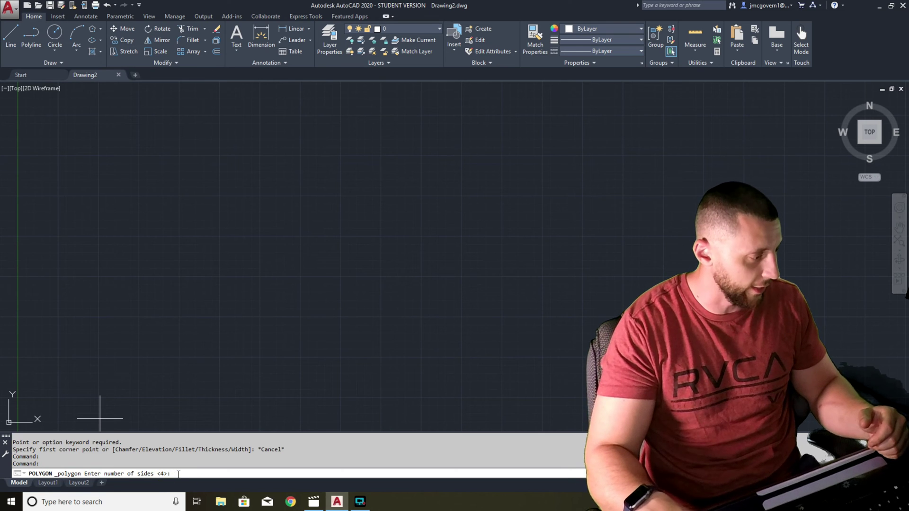
pyautogui.press('Return')
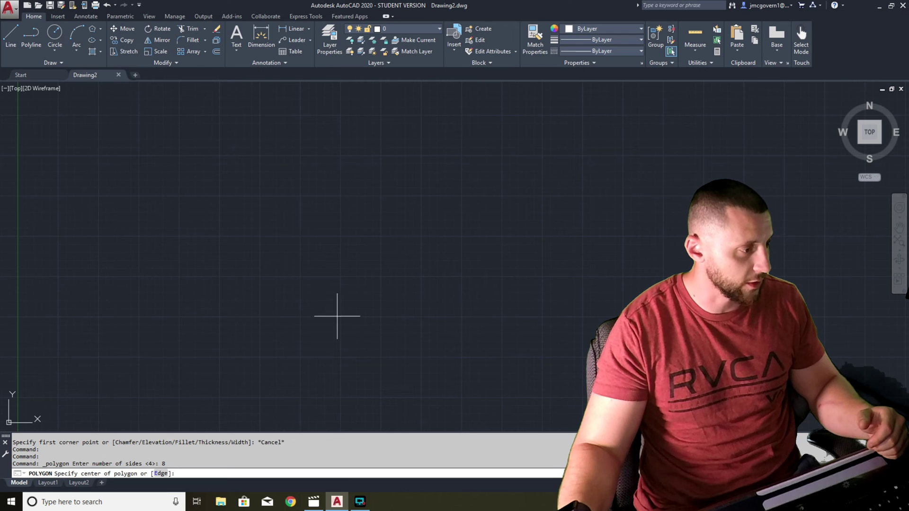
pyautogui.click(412, 237)
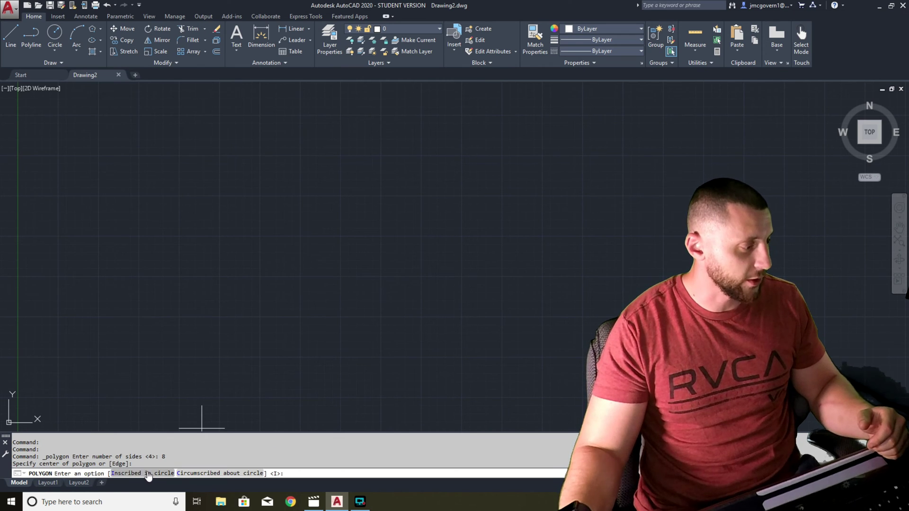
pyautogui.click(196, 474)
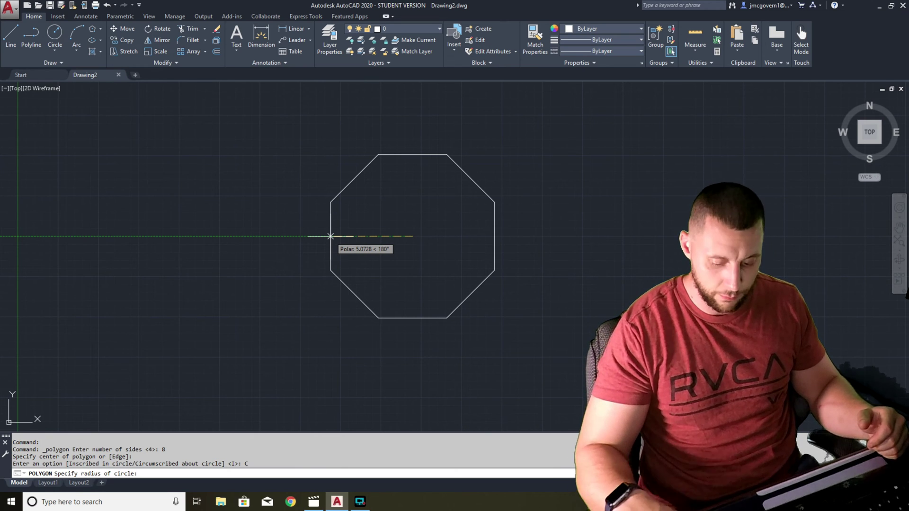
pyautogui.write('5')
pyautogui.press('Return')
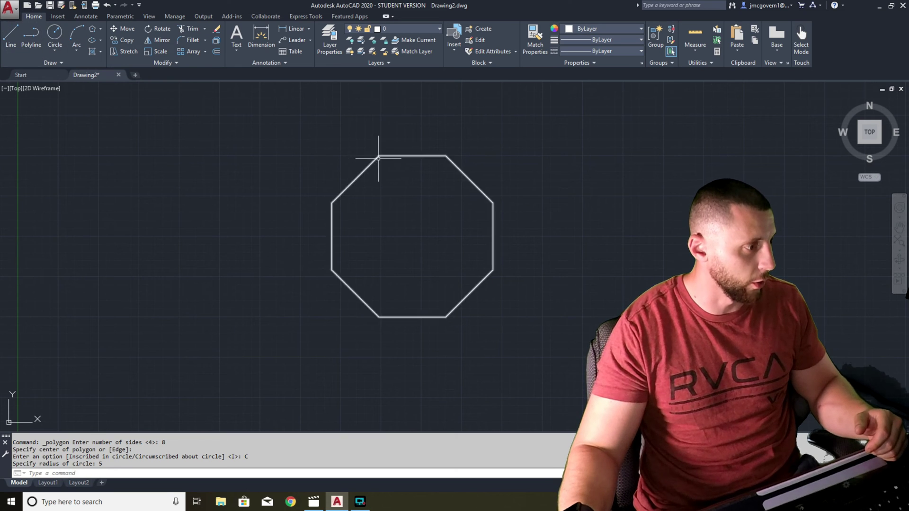
# - Draw a diagonal line from the octagon's upper-left top vertex to its lower-right bottom vertex
pyautogui.click(10, 35)
pyautogui.click(370, 157)
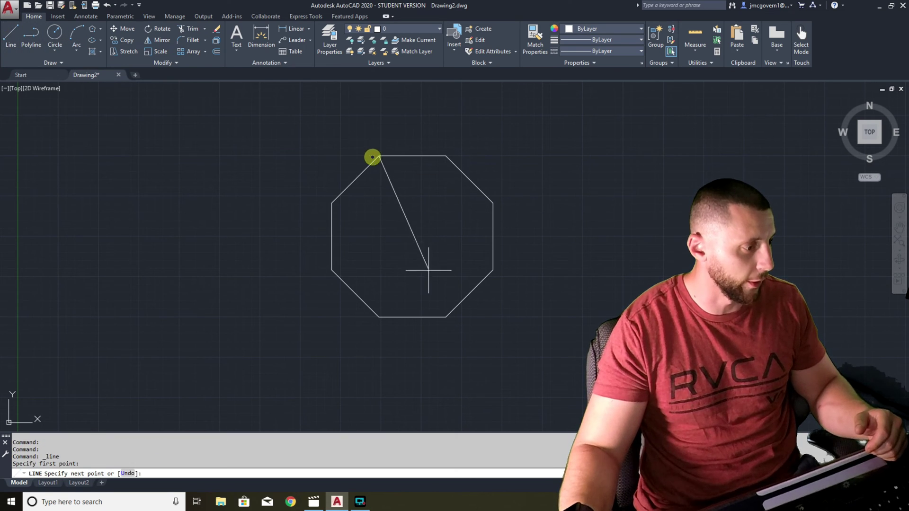
pyautogui.click(445, 316)
pyautogui.press('Escape')
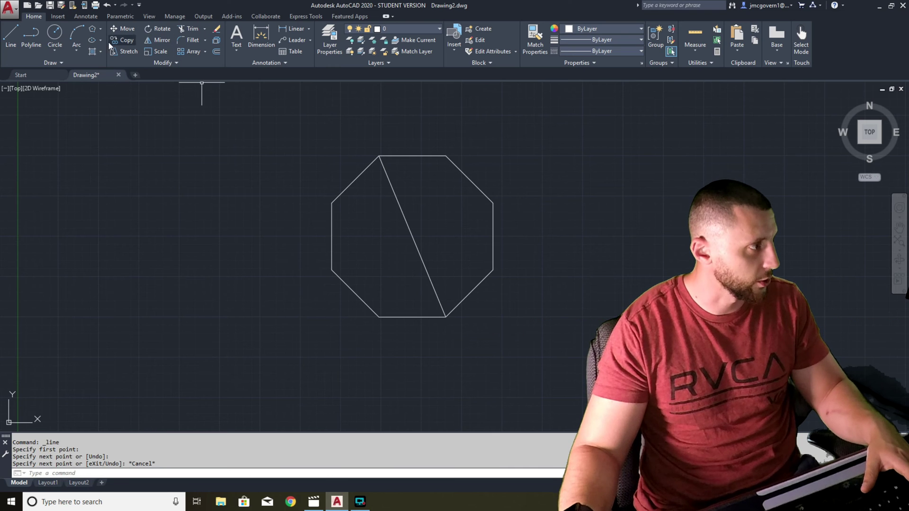
# - Draw a circle of radius 5 centred on the midpoint of the octagon's diagonal line
pyautogui.click(56, 46)
pyautogui.click(73, 67)
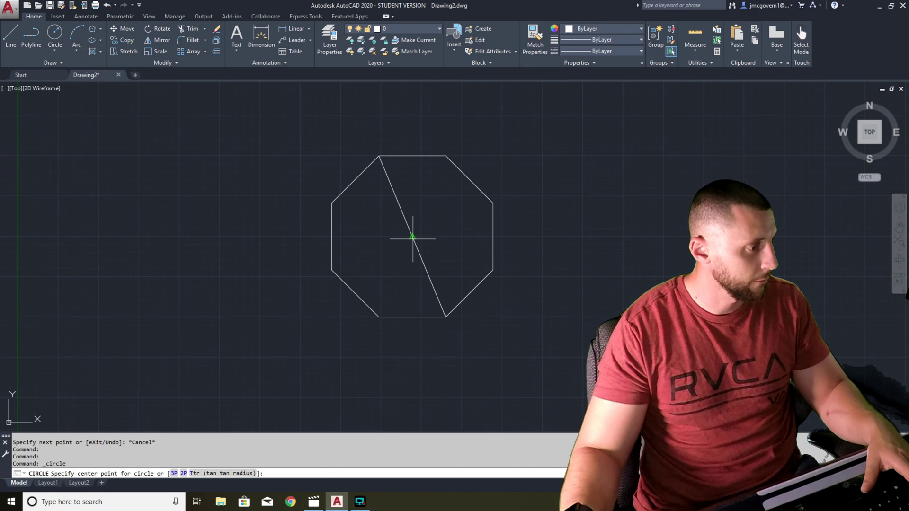
pyautogui.click(412, 237)
pyautogui.write('5')
pyautogui.press('Return')
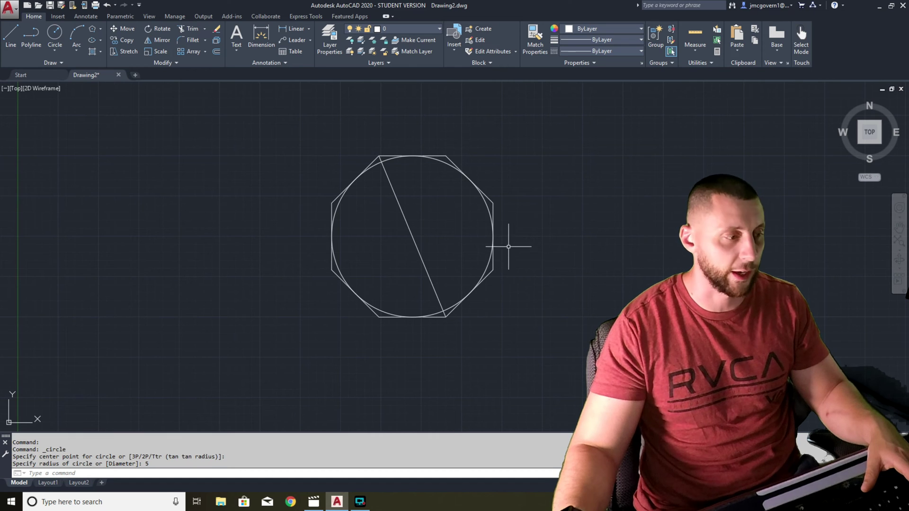
# - Stretch the circle by its top quadrant grip to a radius of about 5.42, reaching the octagon's corners
pyautogui.click(442, 163)
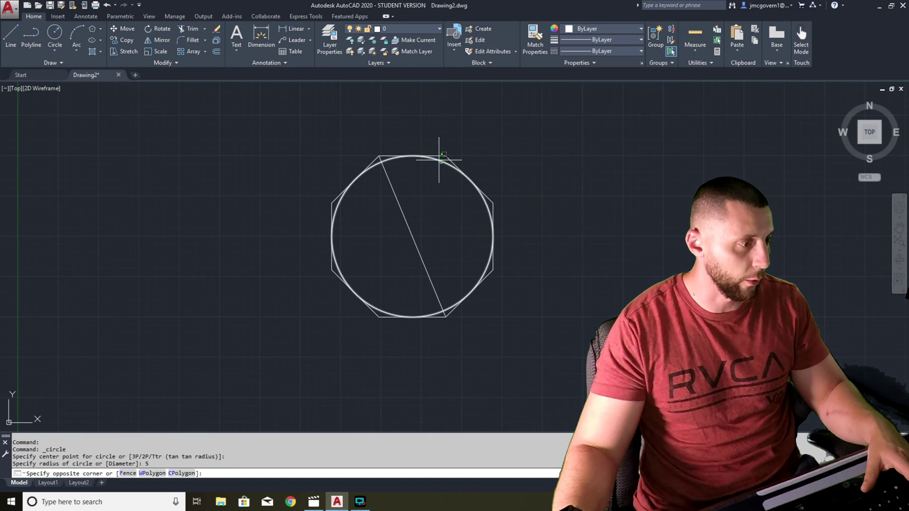
pyautogui.click(432, 146)
pyautogui.click(412, 156)
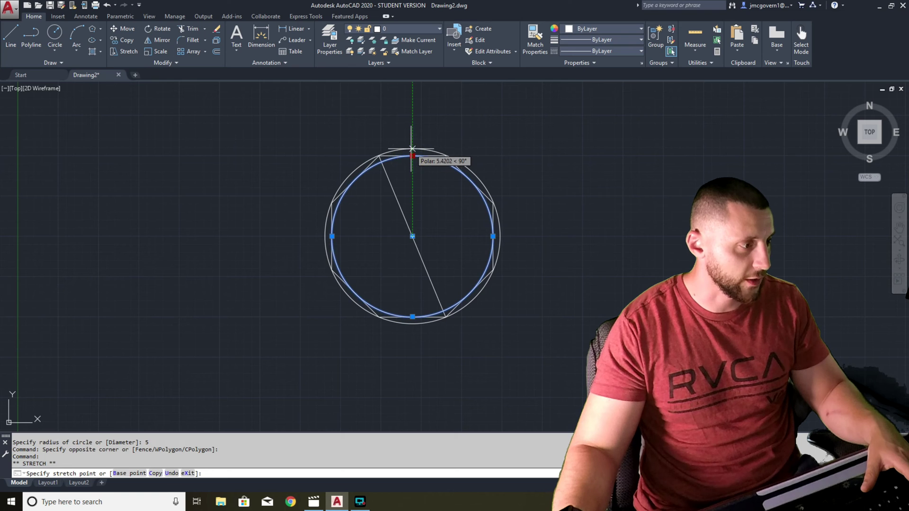
pyautogui.click(413, 148)
# - Erase the octagon, its diagonal line and the circle
pyautogui.click(559, 204)
pyautogui.click(496, 225)
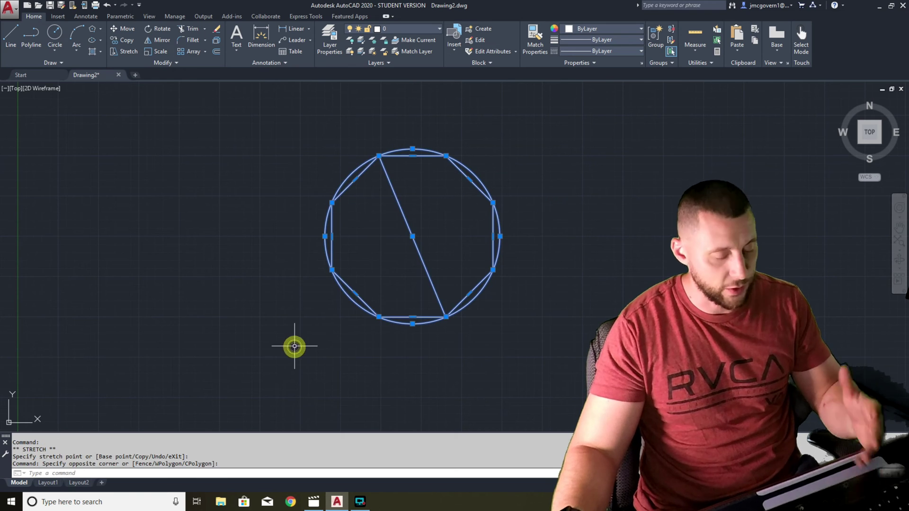
pyautogui.press('Delete')
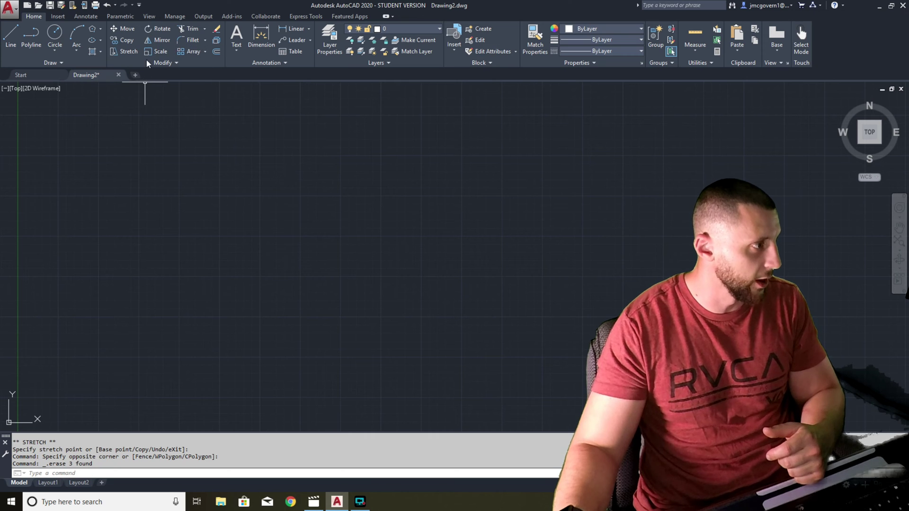
pyautogui.click(174, 62)
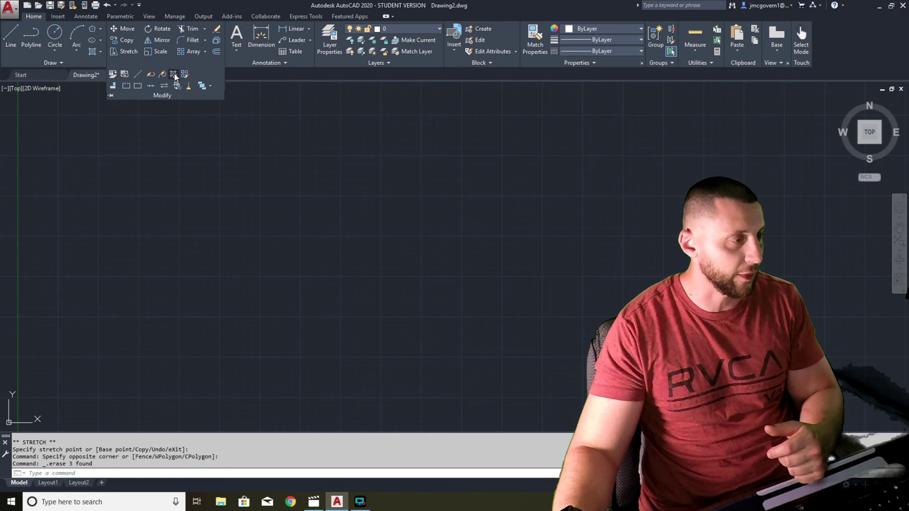
pyautogui.click(127, 30)
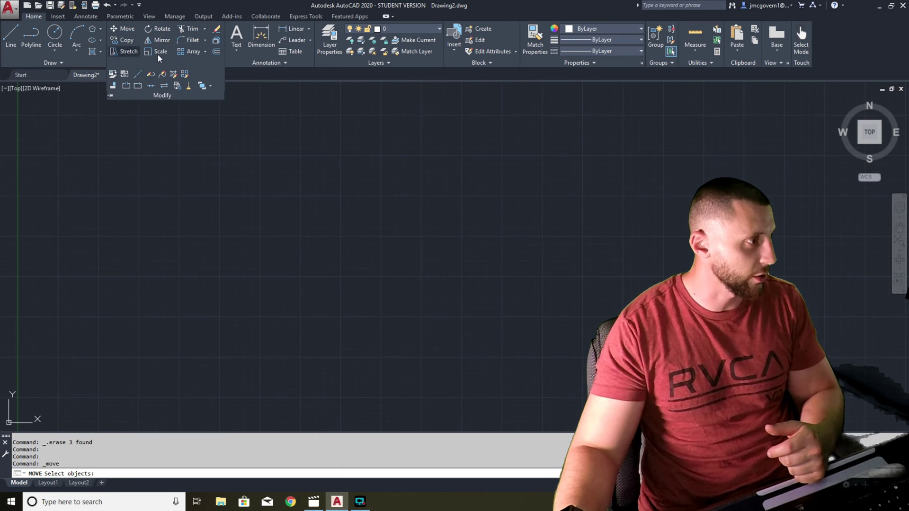
# - Draw a wide horizontal rectangle by two opposite corners across the middle of the drawing area
pyautogui.click(100, 30)
pyautogui.click(106, 41)
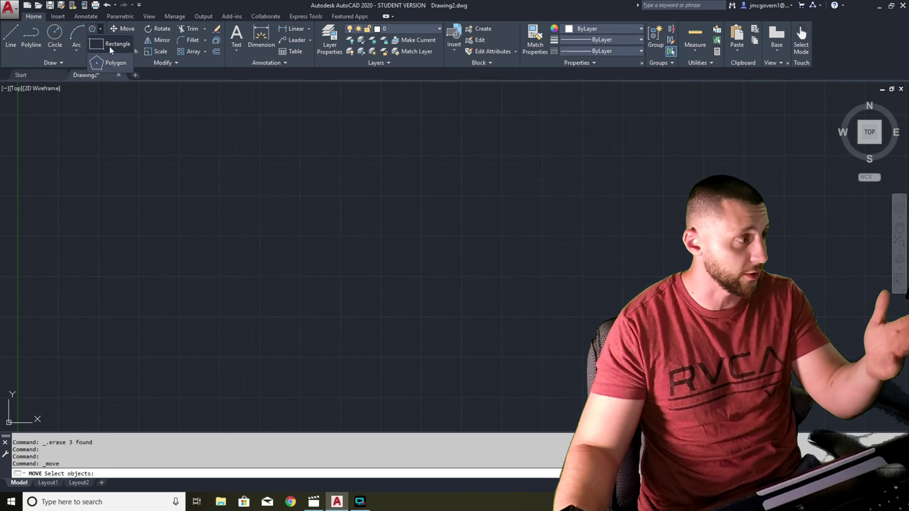
pyautogui.click(242, 264)
pyautogui.click(479, 197)
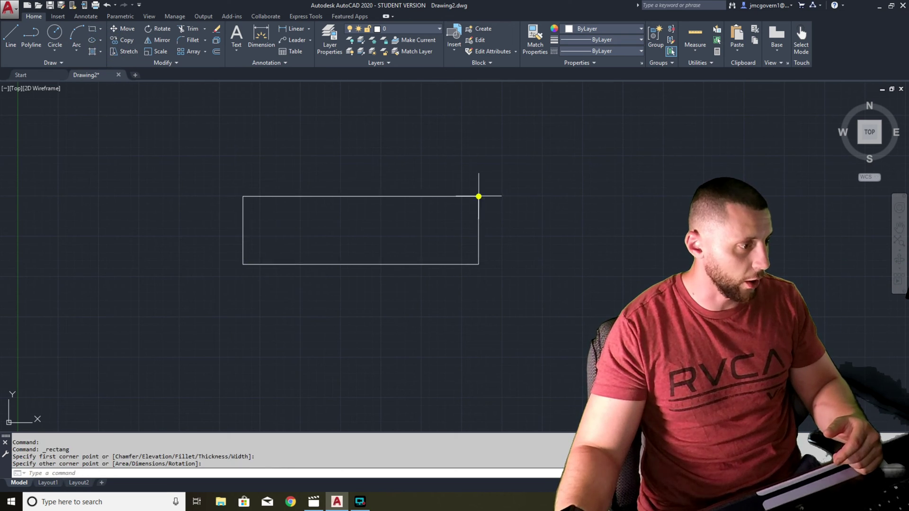
# - Use Stretch on the entire rectangle, enclosed by a crossing window, to shift it about 6.25 units horizontally to the right
pyautogui.click(124, 51)
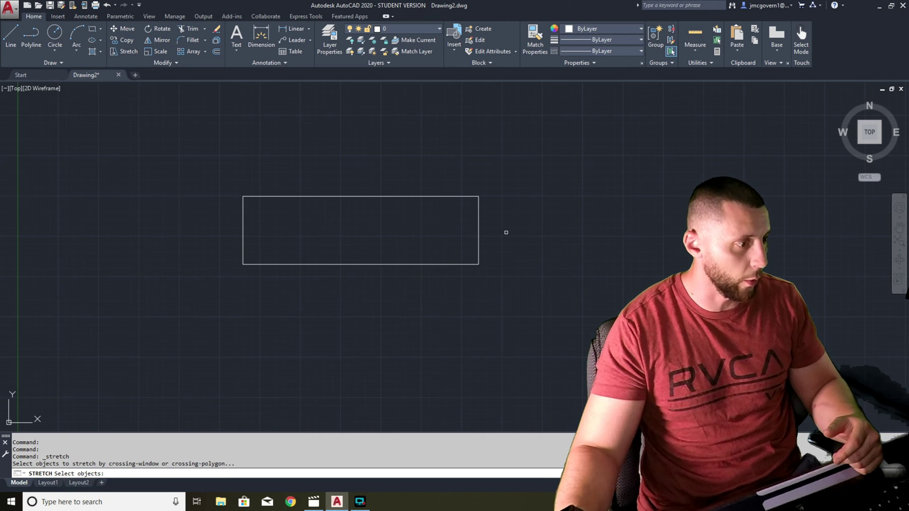
pyautogui.click(518, 179)
pyautogui.click(171, 316)
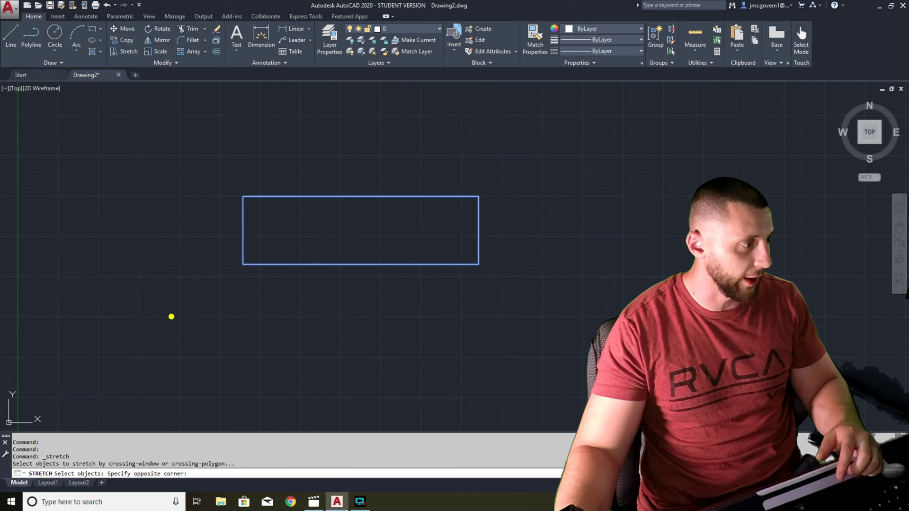
pyautogui.press('Return')
pyautogui.click(246, 320)
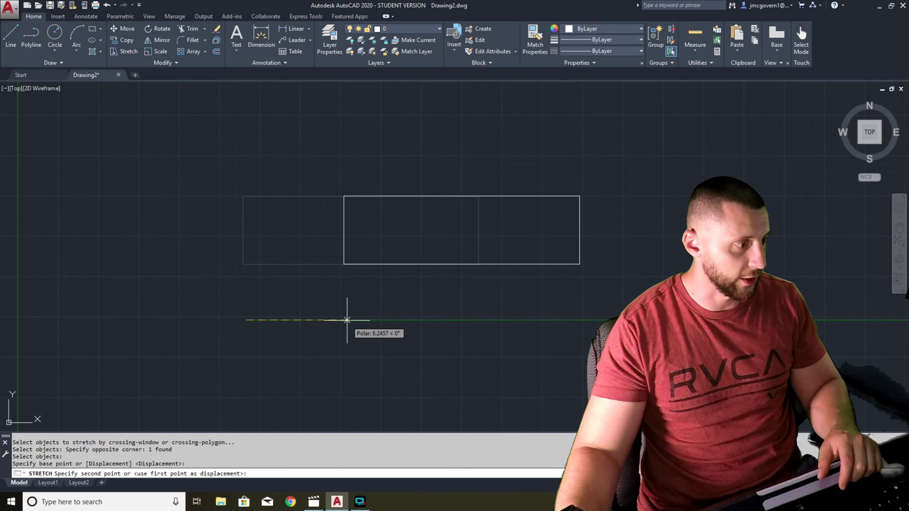
pyautogui.click(347, 320)
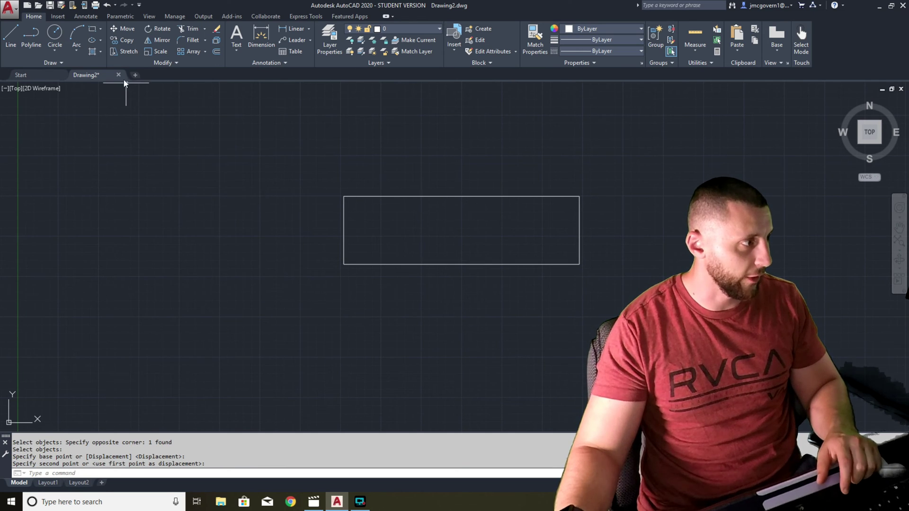
# - Stretch the right half of the rectangle 5 units to the right, using its lower-right corner as base point
pyautogui.click(127, 54)
pyautogui.click(622, 171)
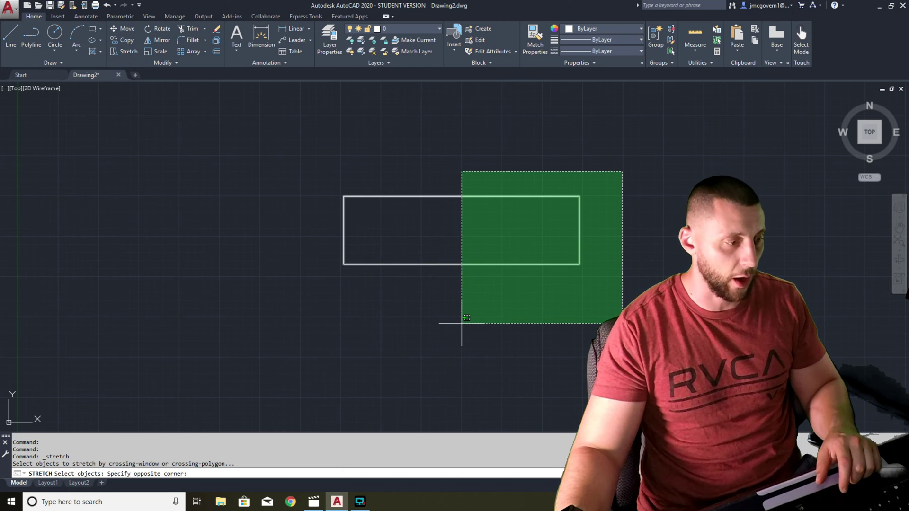
pyautogui.click(461, 323)
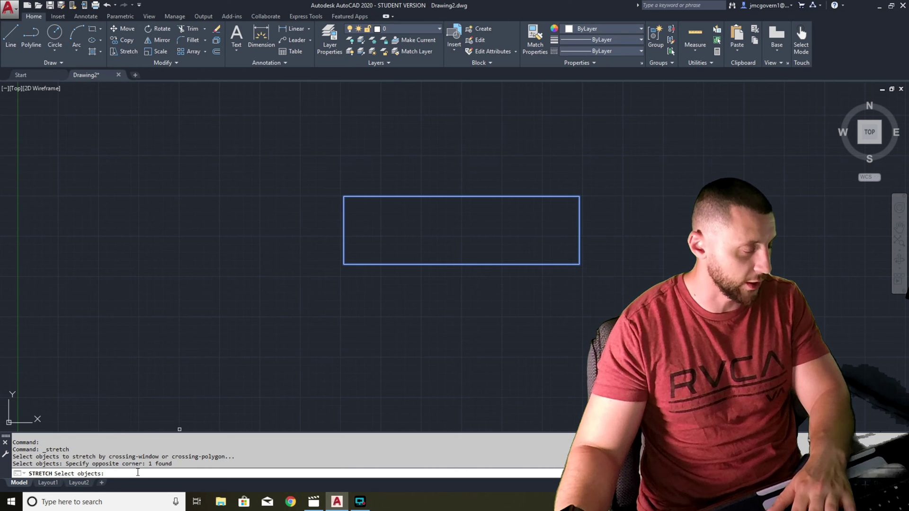
pyautogui.press('Return')
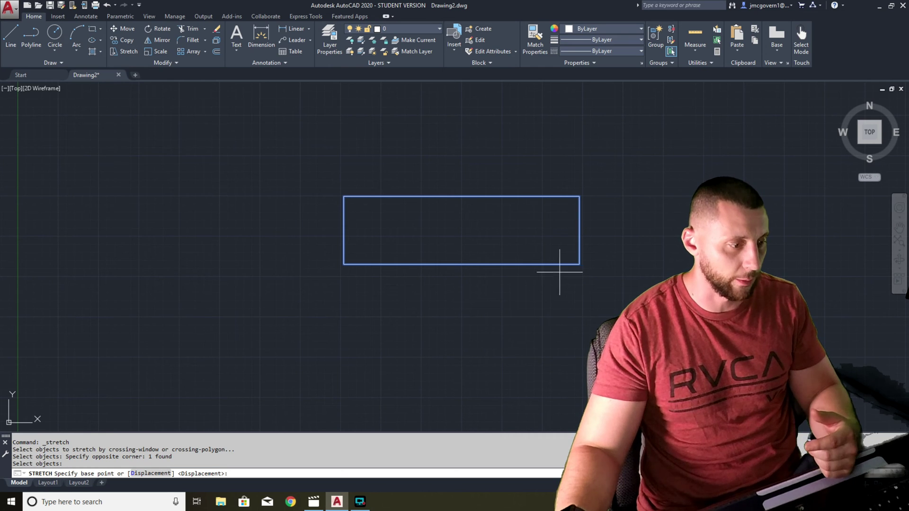
pyautogui.click(579, 264)
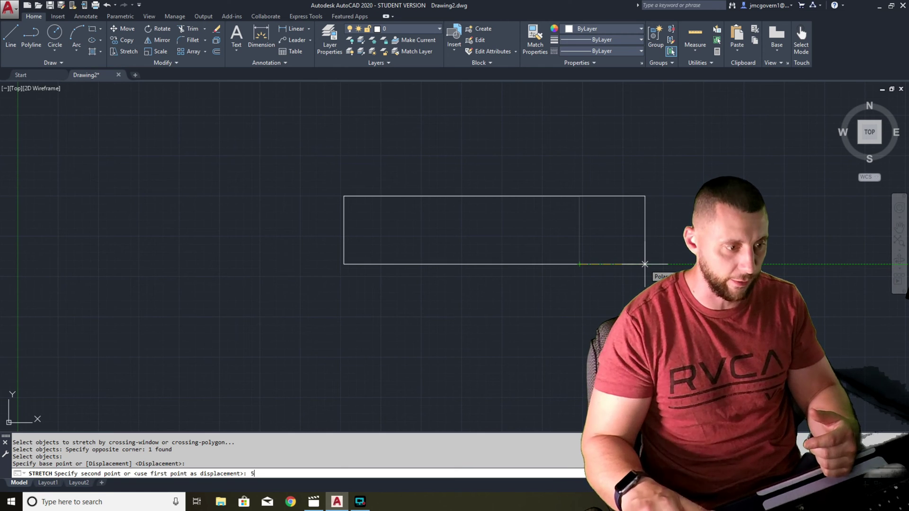
pyautogui.press('Return')
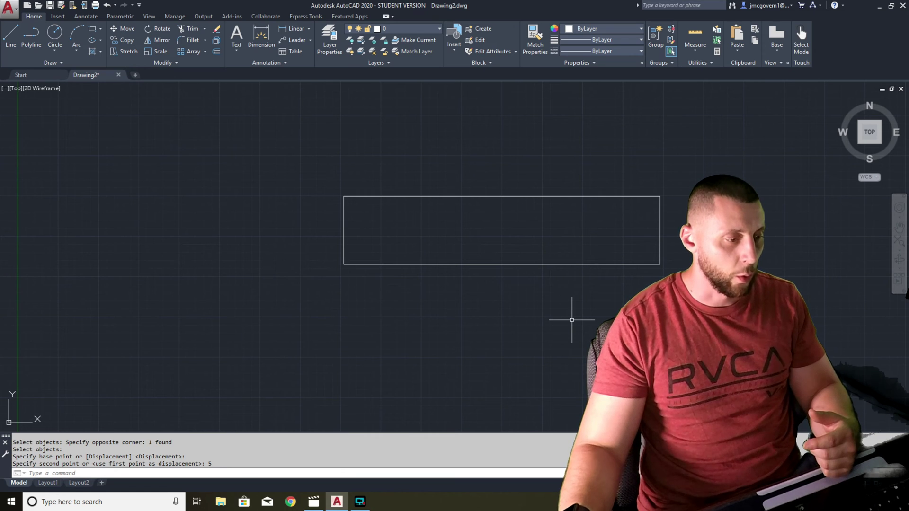
pyautogui.click(13, 35)
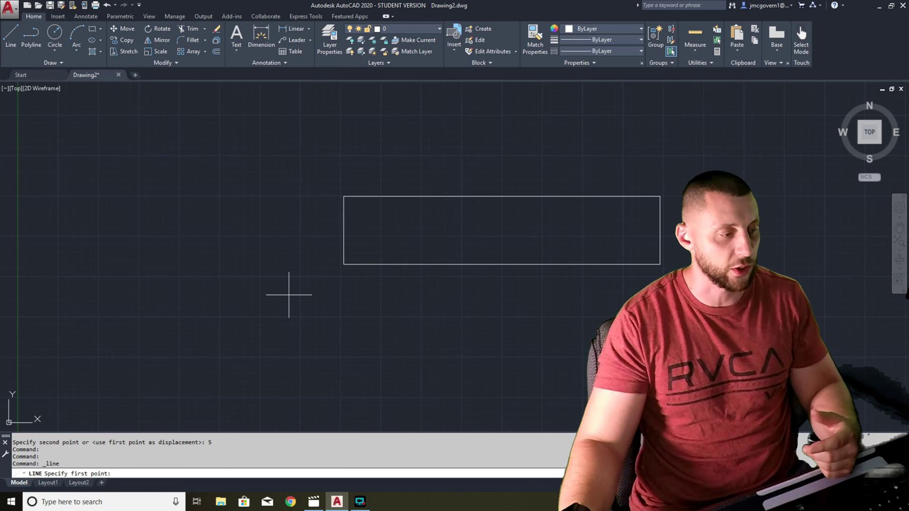
pyautogui.press('Escape')
pyautogui.scroll(-4, 289, 220)
pyautogui.moveTo(291, 221); pyautogui.dragTo(355, 243, button='middle')
pyautogui.scroll(3, 264, 265)
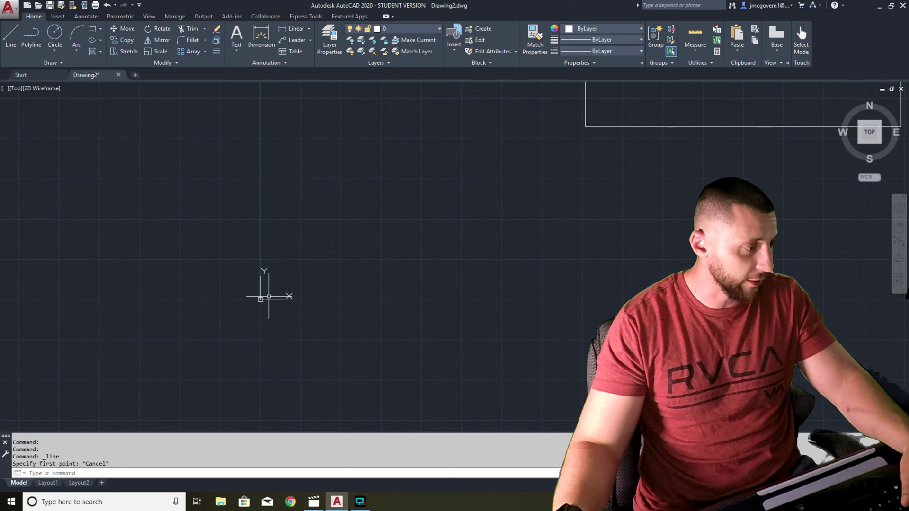
pyautogui.click(10, 30)
pyautogui.scroll(5, 265, 296)
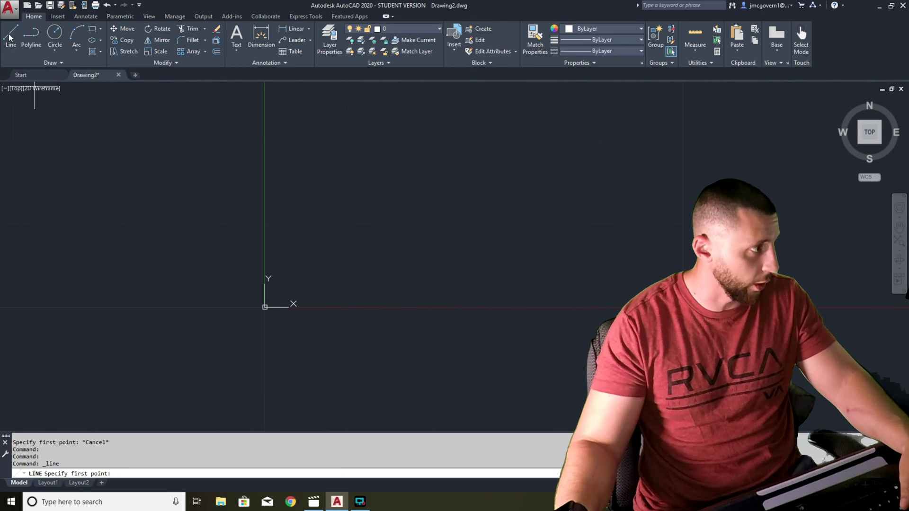
pyautogui.press('Escape')
pyautogui.press('Escape')
pyautogui.press('Escape')
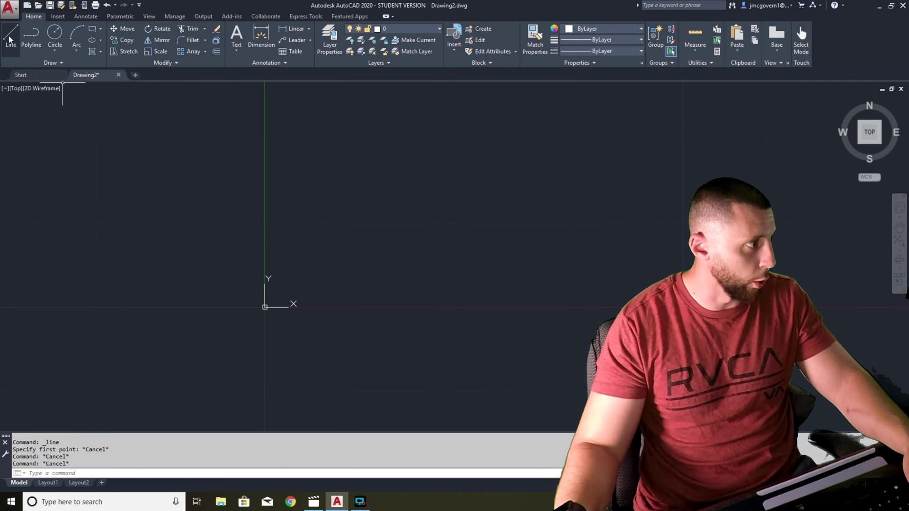
pyautogui.press('Escape')
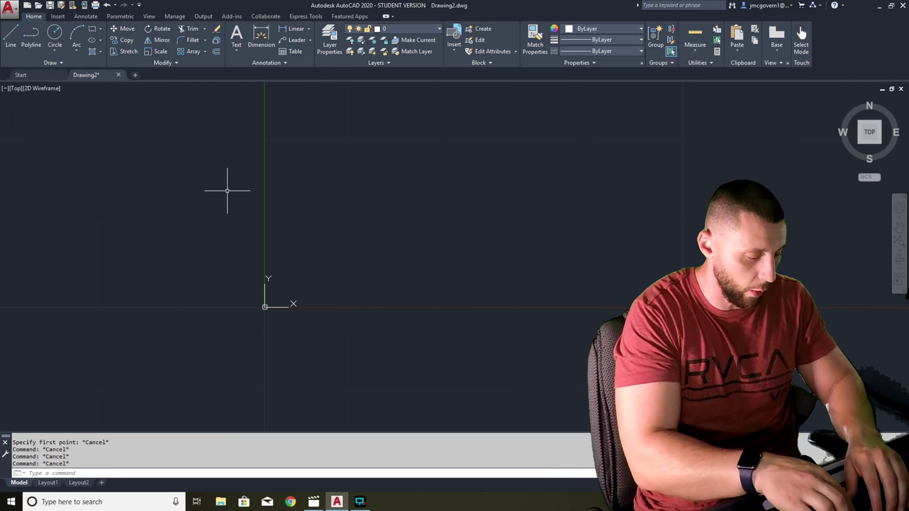
# - Start a line at the drawing origin, 0,0
pyautogui.write('line')
pyautogui.press('Return')
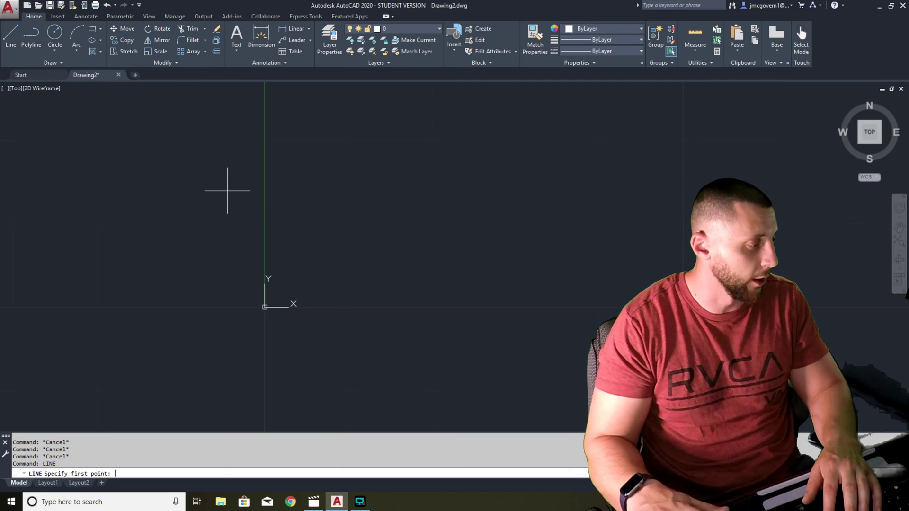
pyautogui.press('Return')
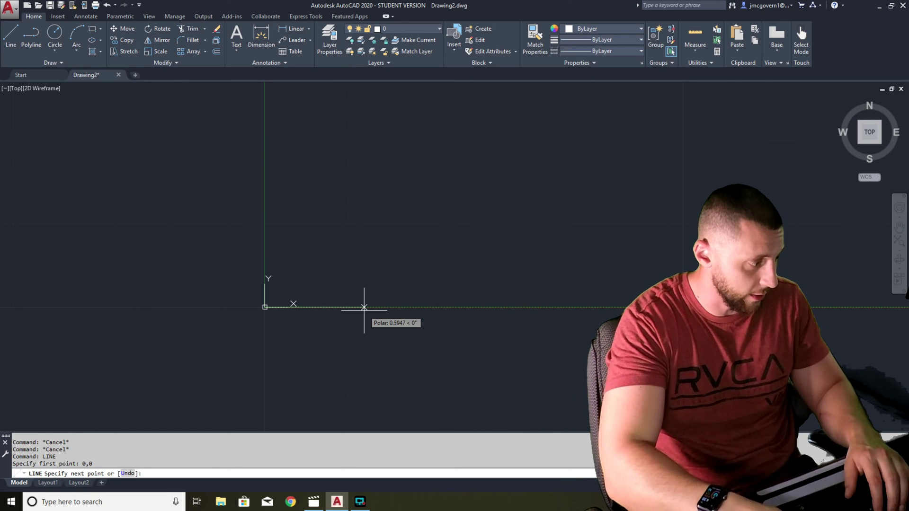
# - Toggle polar tracking and object snap tracking off and back on while the line command is active
pyautogui.press('F10')
pyautogui.press('F10')
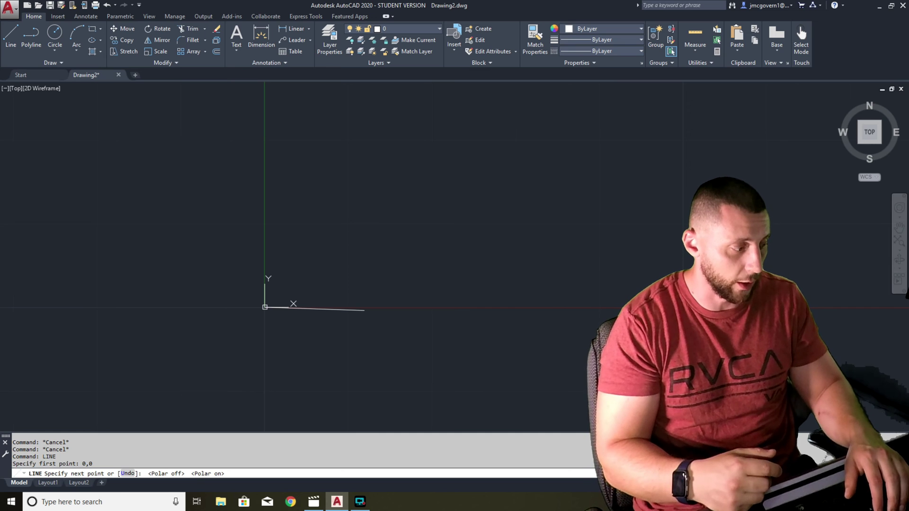
pyautogui.press('F11')
pyautogui.press('F11')
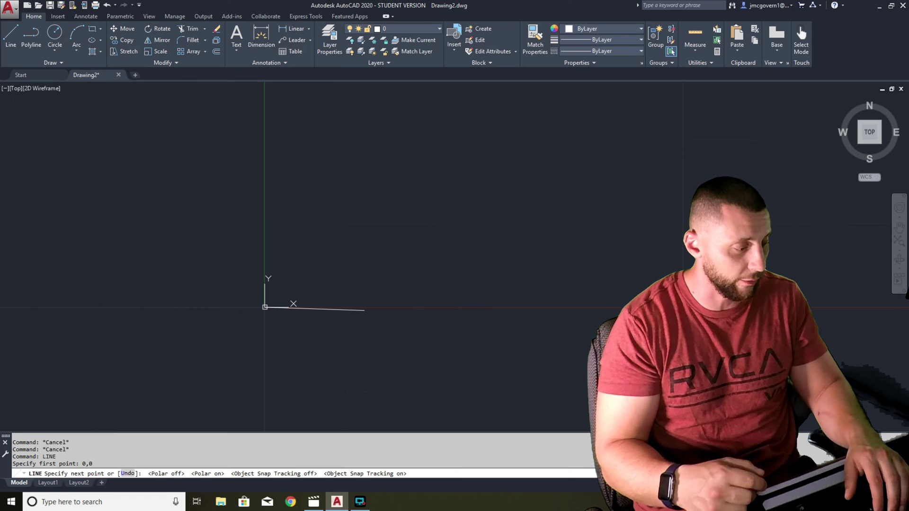
# - Toggle dynamic input for the active line and dismiss the screen recorder's upgrade notice and window
pyautogui.hotkey('ctrl', 'shift', 'F12')
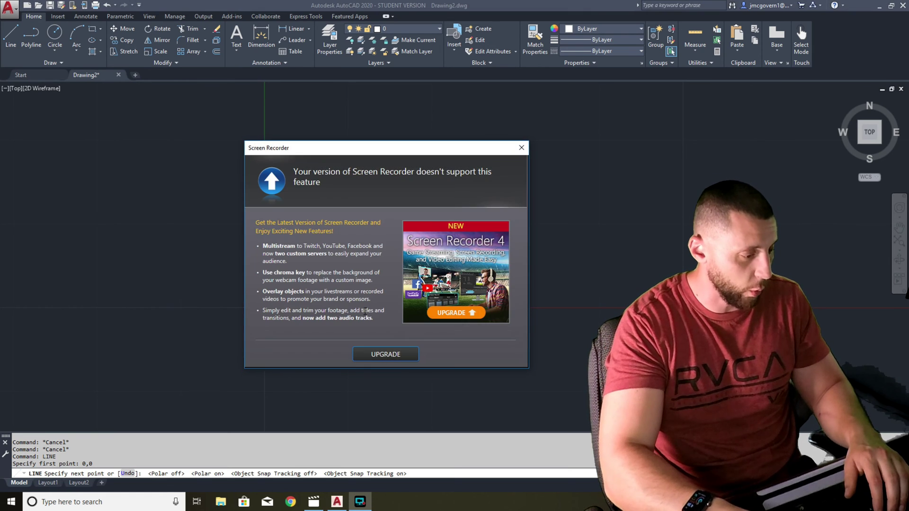
pyautogui.click(521, 148)
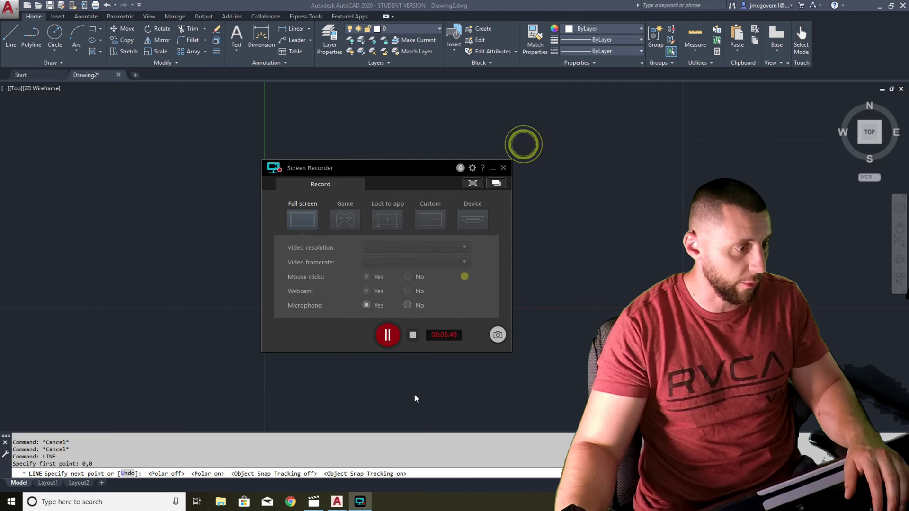
pyautogui.click(492, 169)
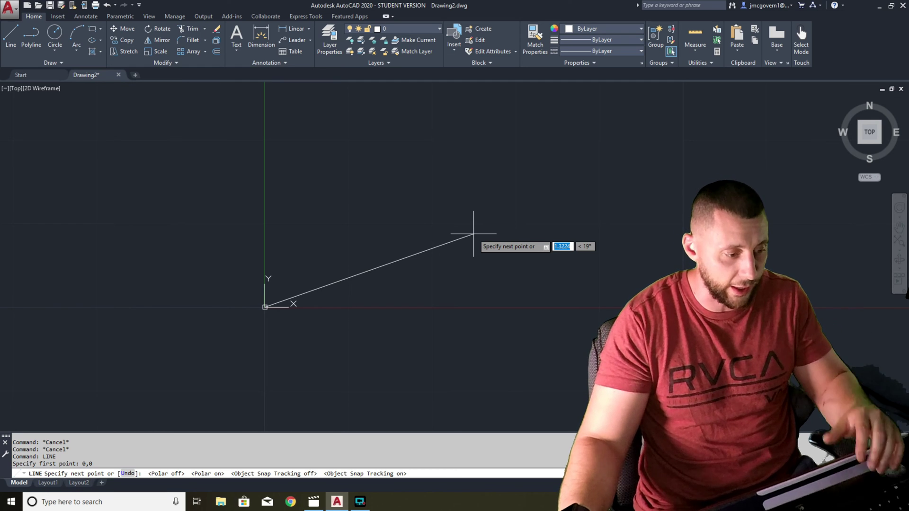
pyautogui.click(522, 151)
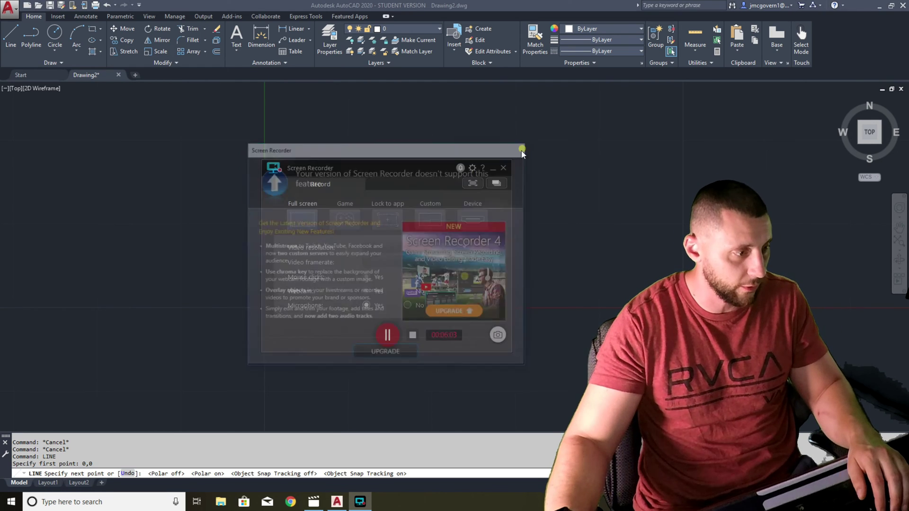
pyautogui.click(493, 167)
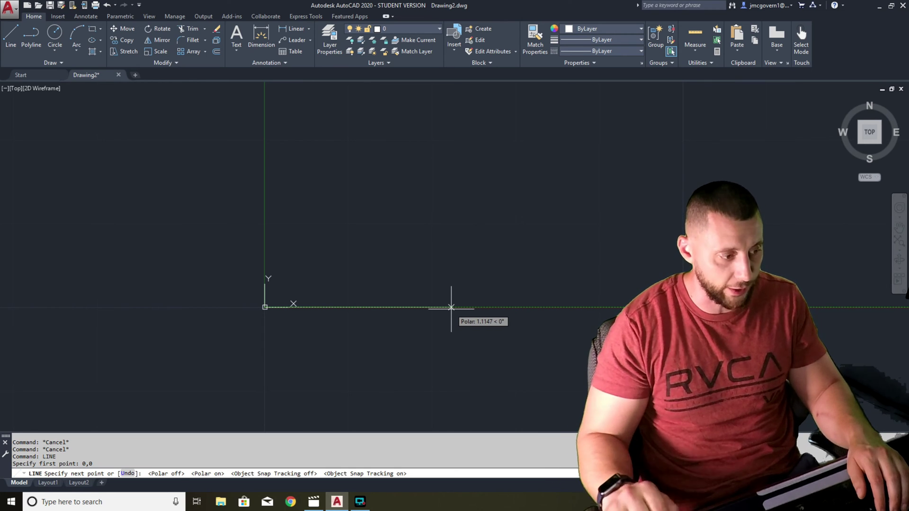
# - Draw the line 10 units horizontally to the right from the origin and end the command
pyautogui.write('10')
pyautogui.press('Return')
pyautogui.press('Escape')
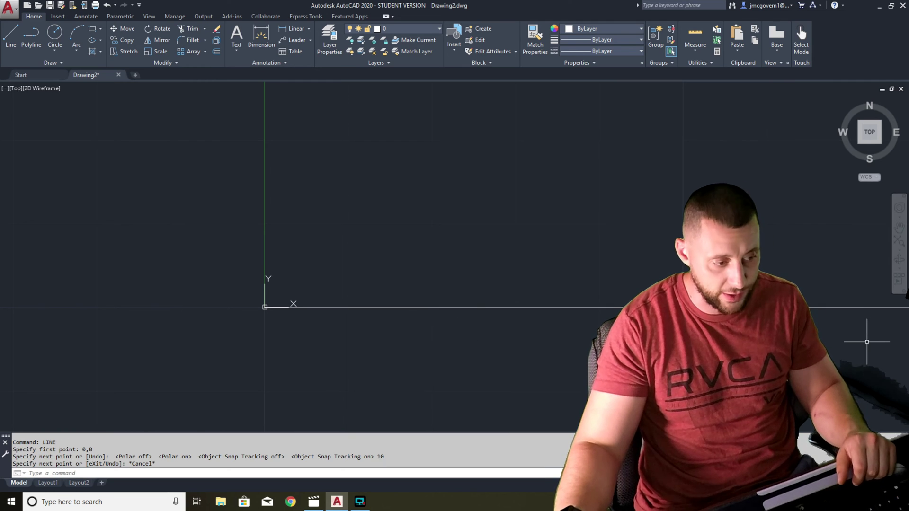
# - Use Pan to examine the horizontal line from the origin to its right end, then exit Pan
pyautogui.click(898, 229)
pyautogui.moveTo(887, 220); pyautogui.dragTo(545, 207)
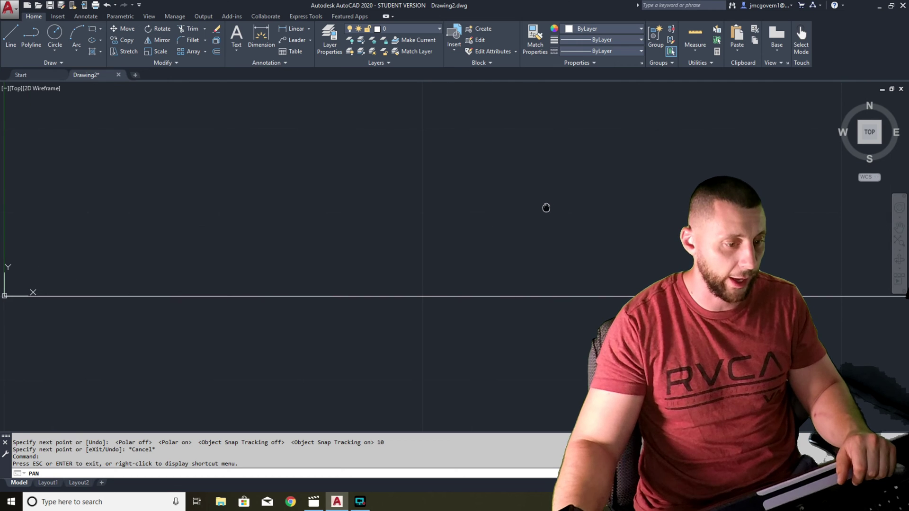
pyautogui.moveTo(546, 208); pyautogui.dragTo(778, 227)
pyautogui.moveTo(544, 313)
pyautogui.mouseDown()
pyautogui.moveTo(786, 308)
pyautogui.moveTo(802, 292)
pyautogui.mouseUp()
pyautogui.moveTo(647, 309)
pyautogui.mouseDown()
pyautogui.moveTo(525, 294)
pyautogui.moveTo(455, 274)
pyautogui.mouseUp()
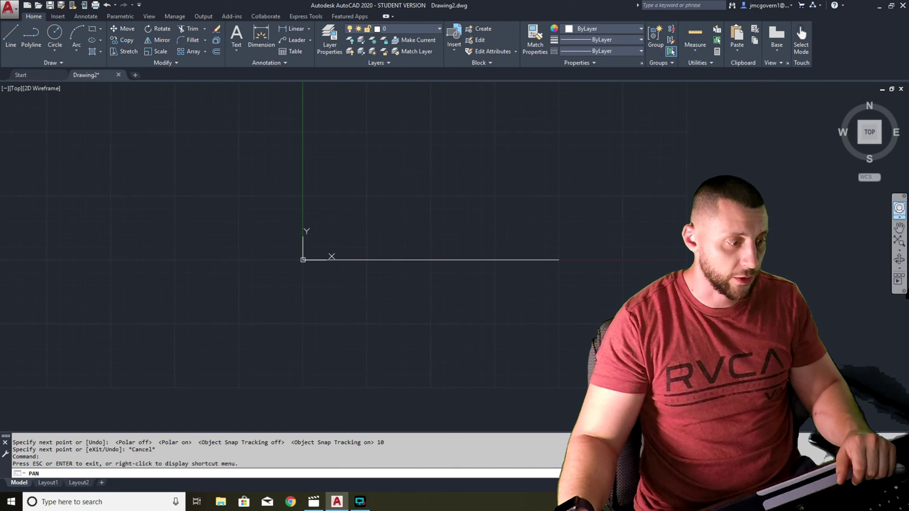
pyautogui.click(896, 228)
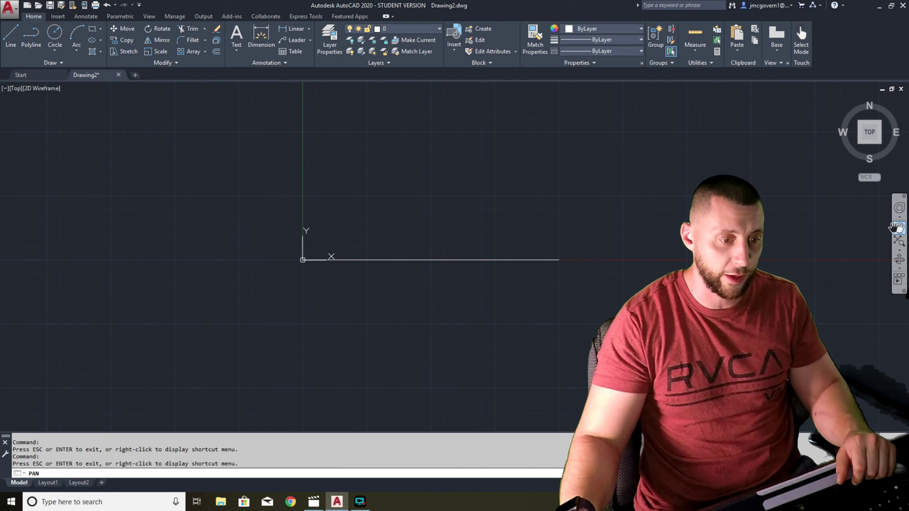
pyautogui.moveTo(616, 215)
pyautogui.mouseDown()
pyautogui.moveTo(671, 202)
pyautogui.moveTo(573, 307)
pyautogui.moveTo(591, 291)
pyautogui.mouseUp()
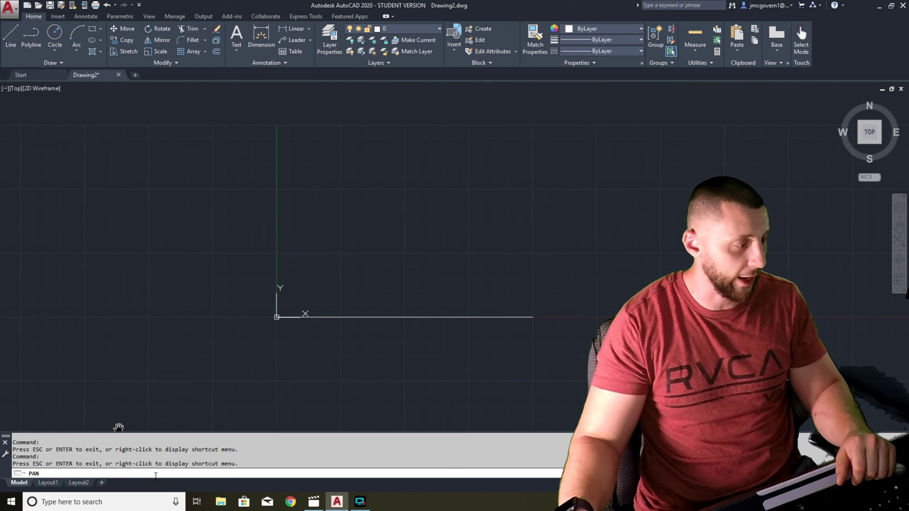
pyautogui.press('Escape')
# - Draw a vertical line 6 units upward from the right end of the base line
pyautogui.click(18, 38)
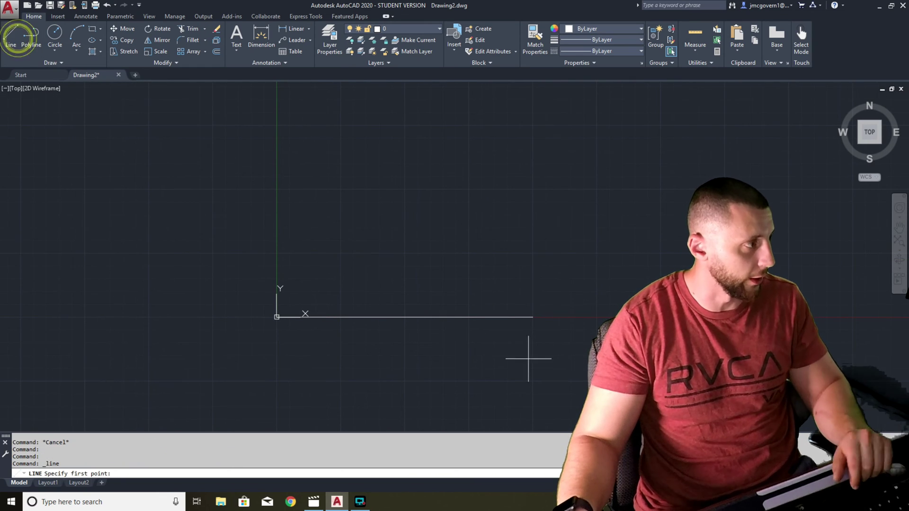
pyautogui.click(532, 317)
pyautogui.moveTo(440, 238)
pyautogui.mouseDown(button='middle')
pyautogui.moveTo(538, 326)
pyautogui.moveTo(576, 287)
pyautogui.mouseUp(button='middle')
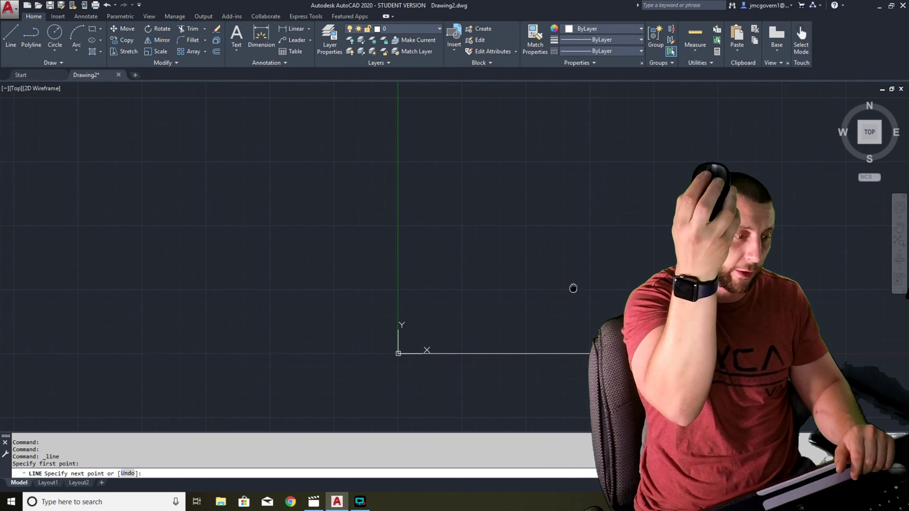
pyautogui.moveTo(564, 228)
pyautogui.mouseDown(button='middle')
pyautogui.moveTo(604, 281)
pyautogui.moveTo(632, 271)
pyautogui.moveTo(502, 268)
pyautogui.mouseUp(button='middle')
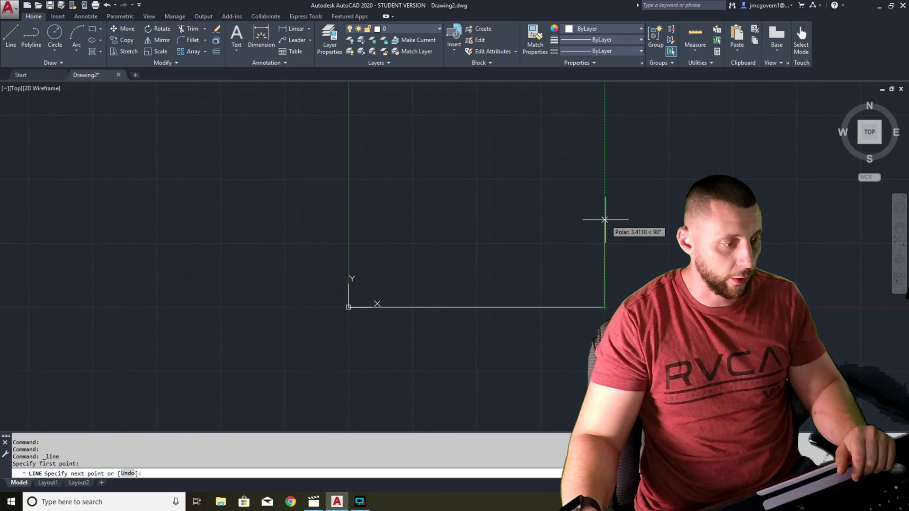
pyautogui.write('6')
pyautogui.press('Return')
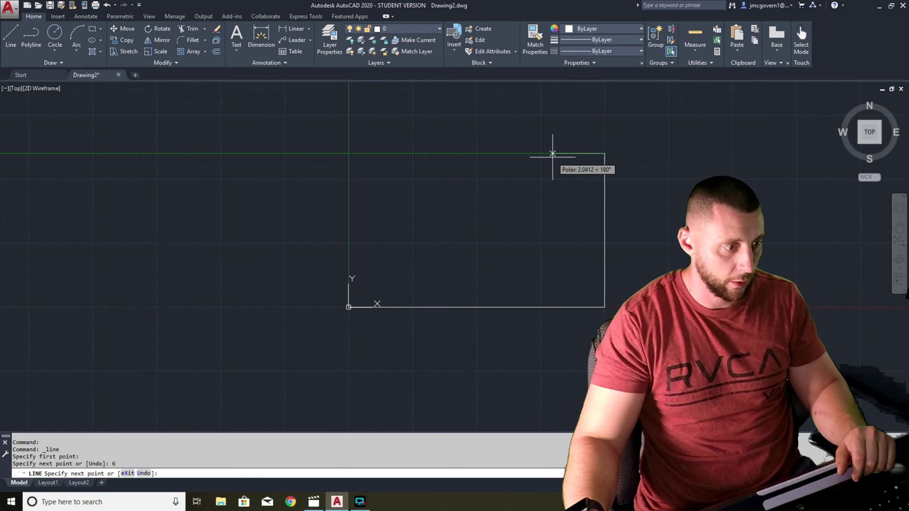
# - Continue the line 10 units to the left and close it back to the vertical line's starting point
pyautogui.write('10')
pyautogui.press('Return')
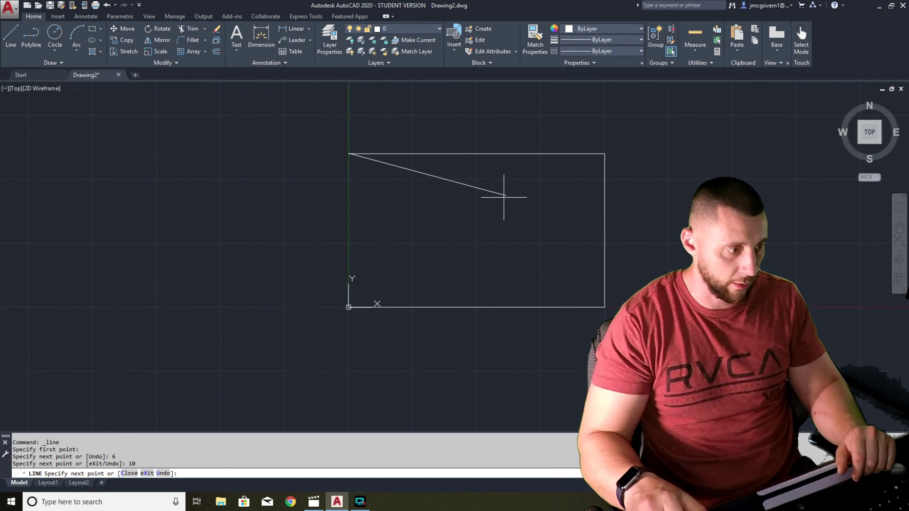
pyautogui.write('C')
pyautogui.press('Return')
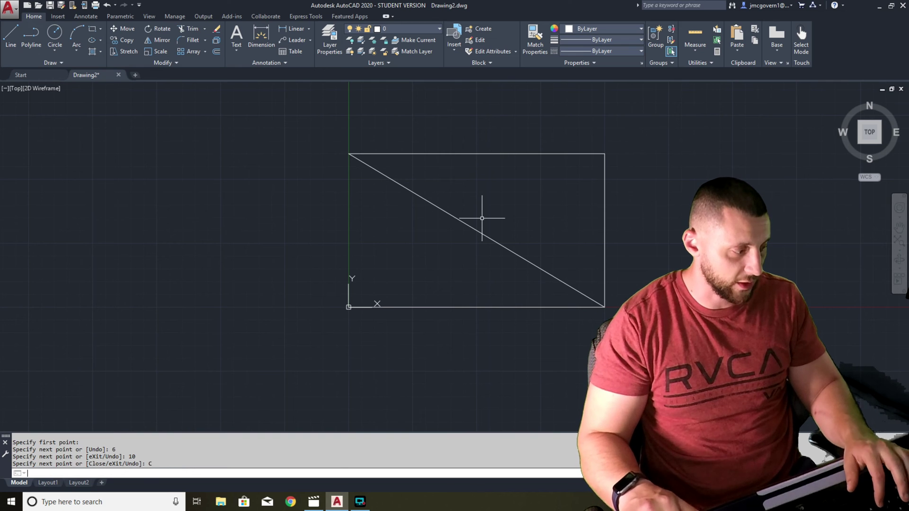
# - Erase the diagonal line, then the 6-unit vertical line and the upper horizontal line, keeping only the base line
pyautogui.click(488, 213)
pyautogui.click(463, 234)
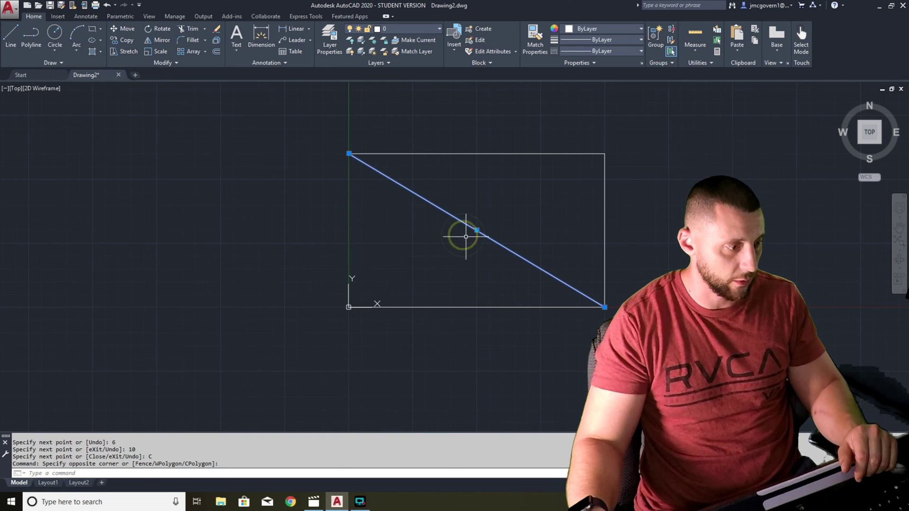
pyautogui.press('Delete')
pyautogui.click(647, 136)
pyautogui.click(530, 197)
pyautogui.press('Delete')
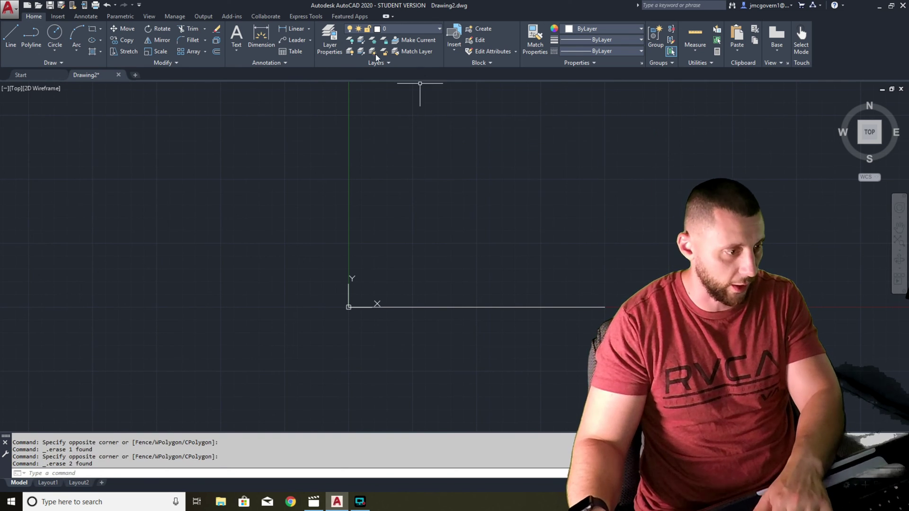
# - Draw connected lines from the base line's right end: 6 units up, 10 units left, and down to the origin, then end the command
pyautogui.click(10, 34)
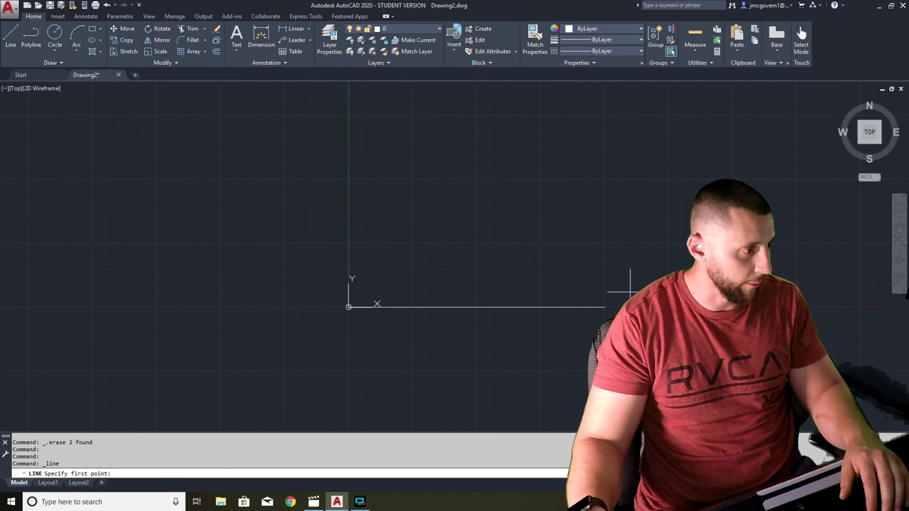
pyautogui.click(604, 307)
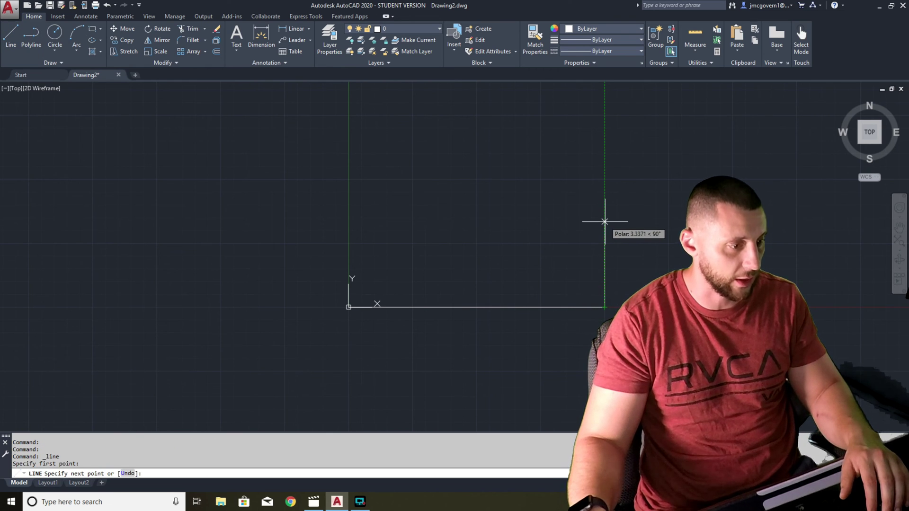
pyautogui.write('6')
pyautogui.press('Return')
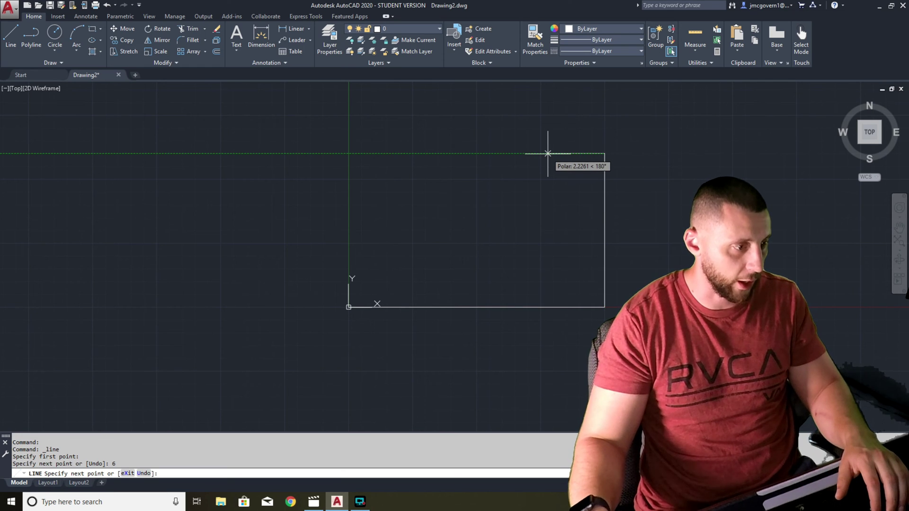
pyautogui.write('10')
pyautogui.press('Return')
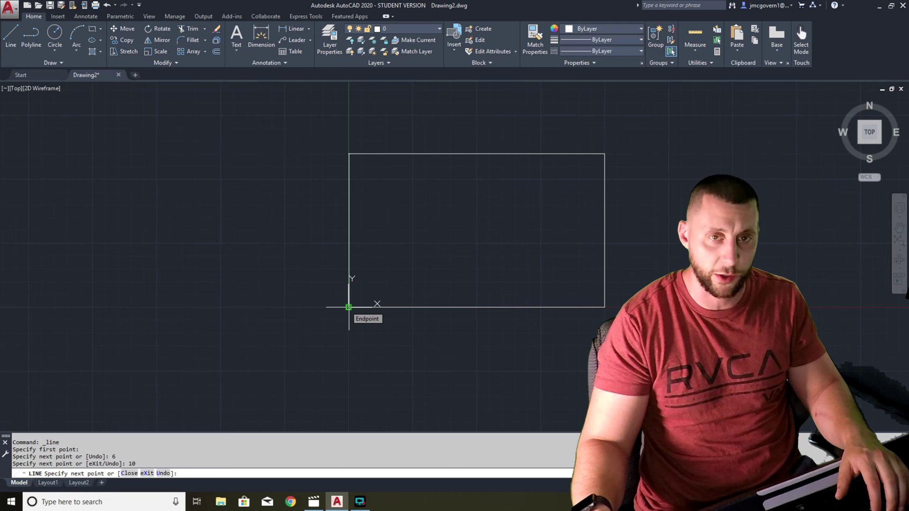
pyautogui.click(349, 307)
pyautogui.press('Escape')
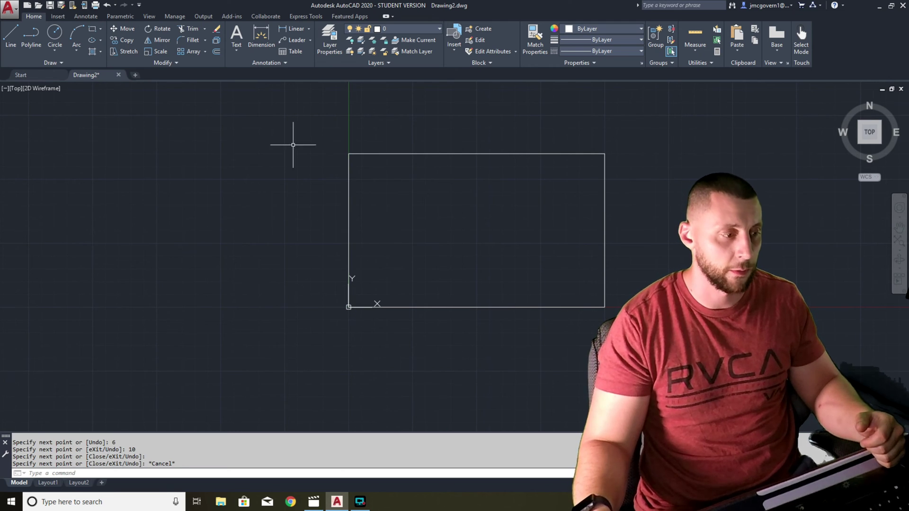
# - Select all four sides of the rectangle individually and erase them together
pyautogui.click(460, 217)
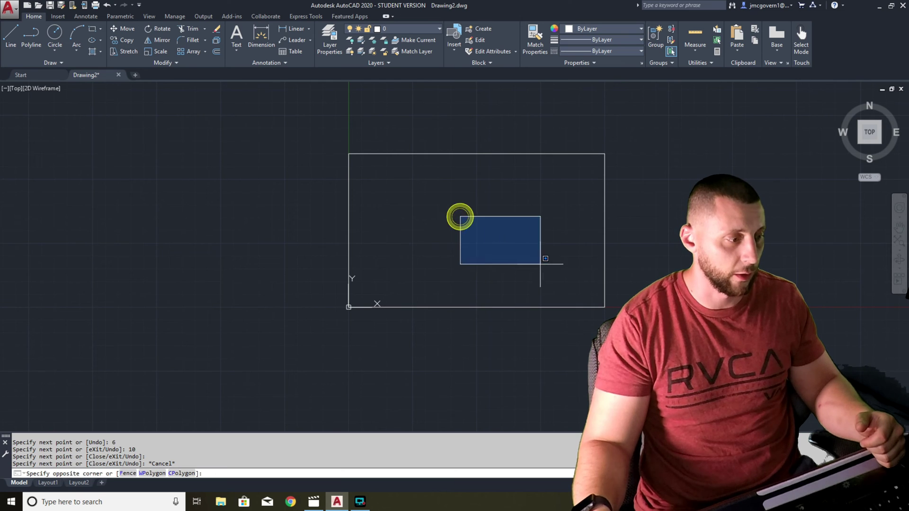
pyautogui.click(515, 258)
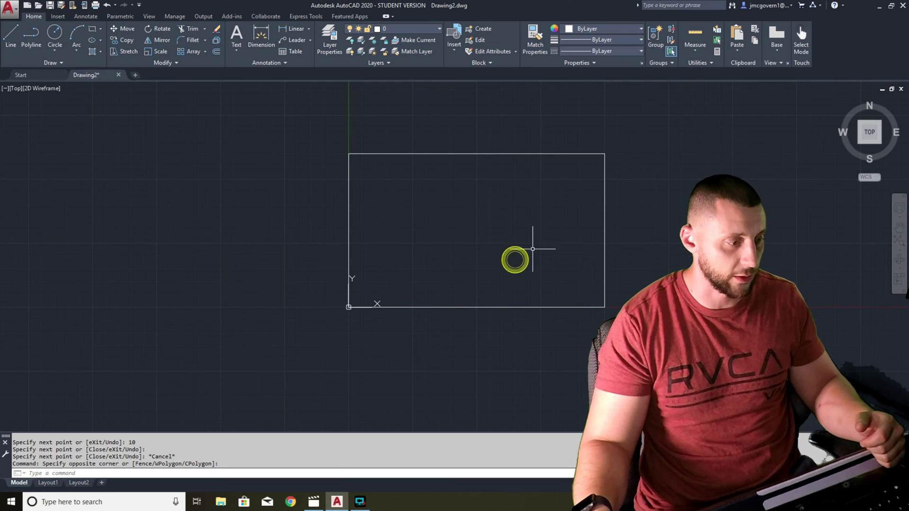
pyautogui.click(572, 154)
pyautogui.click(604, 175)
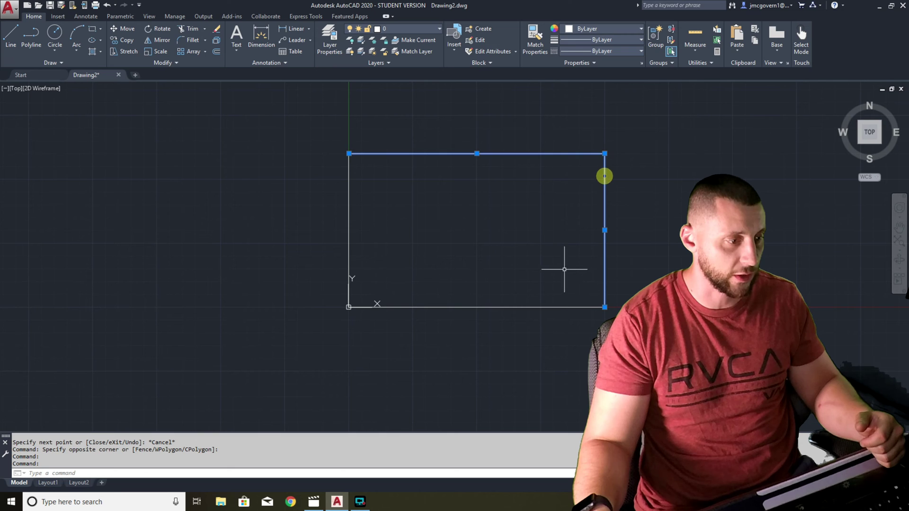
pyautogui.click(537, 307)
pyautogui.click(349, 227)
pyautogui.press('Delete')
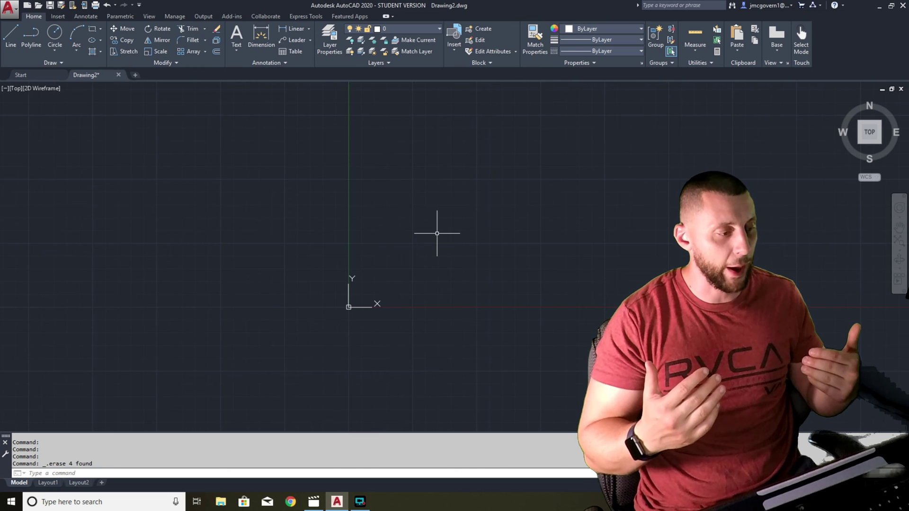
# - Undo the erasure of the four sides, redo it and undo it again, then open and dismiss the undo history
pyautogui.hotkey('ctrl', 'z')
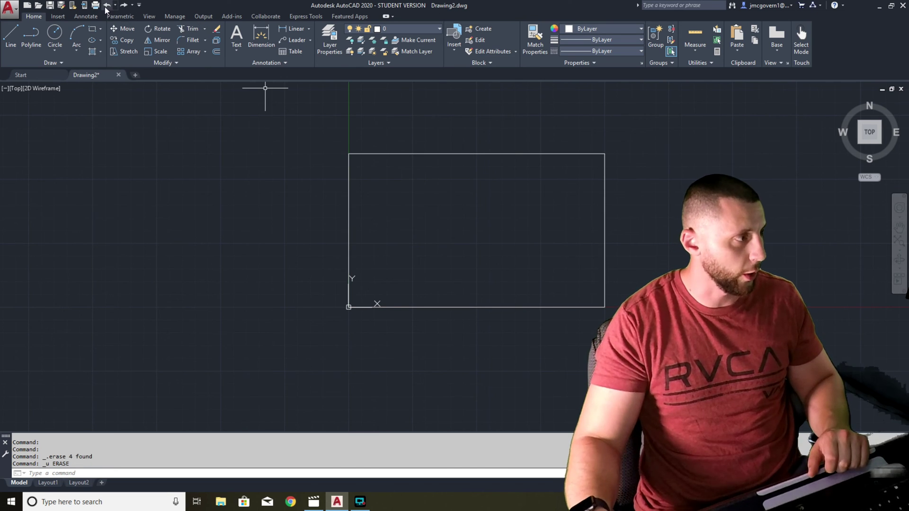
pyautogui.click(123, 6)
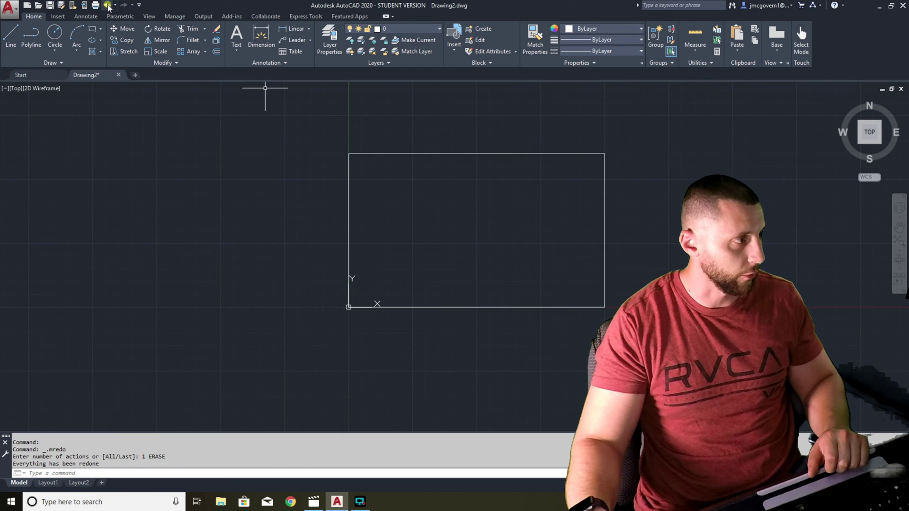
pyautogui.click(107, 5)
pyautogui.click(115, 5)
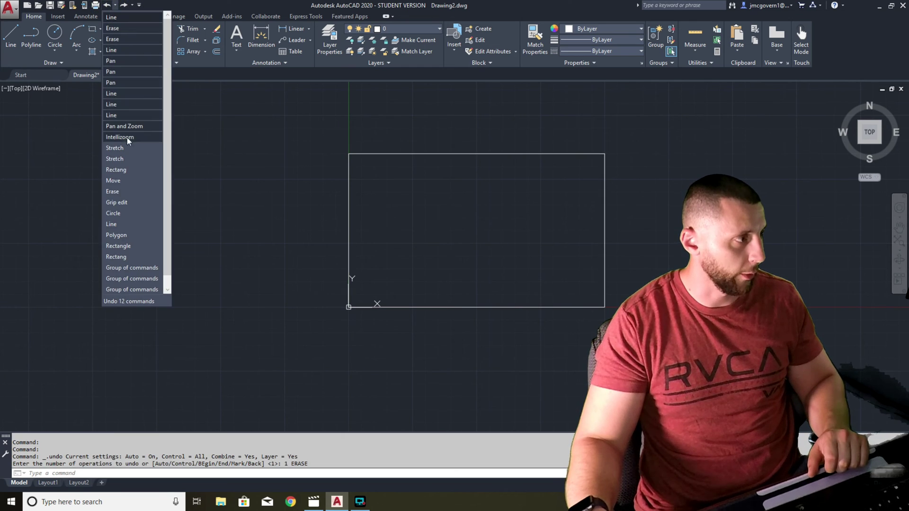
pyautogui.click(224, 182)
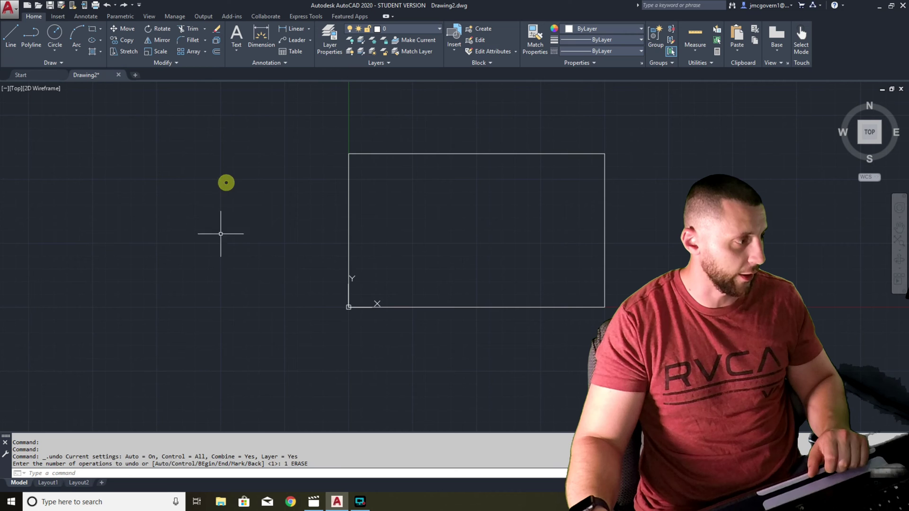
pyautogui.press('Escape')
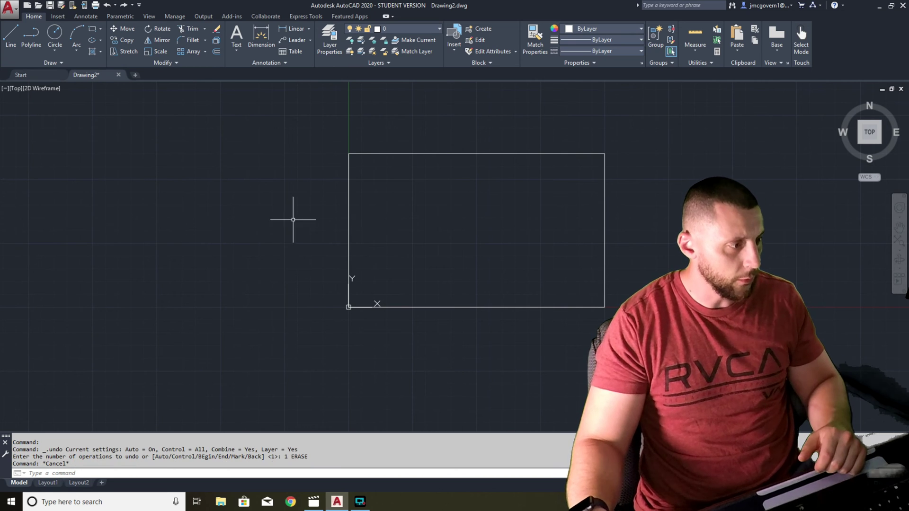
pyautogui.click(125, 162)
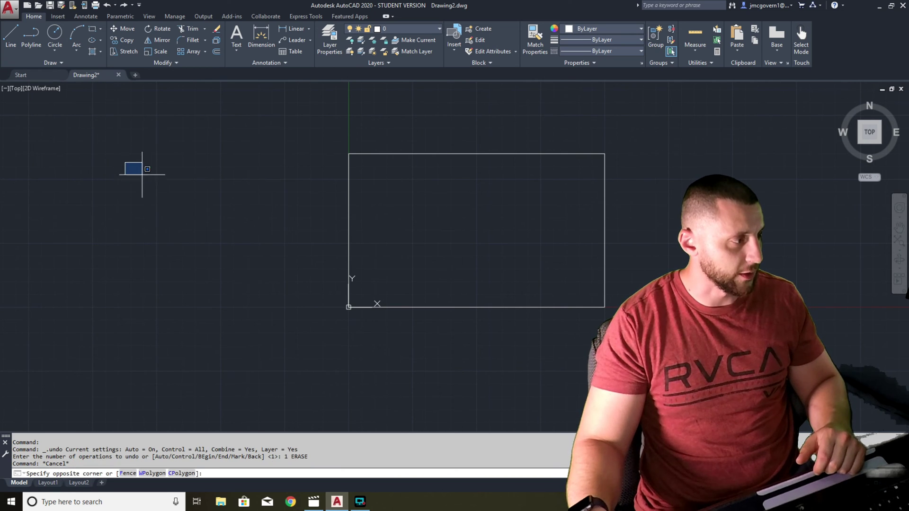
pyautogui.click(143, 171)
pyautogui.click(157, 147)
pyautogui.click(221, 251)
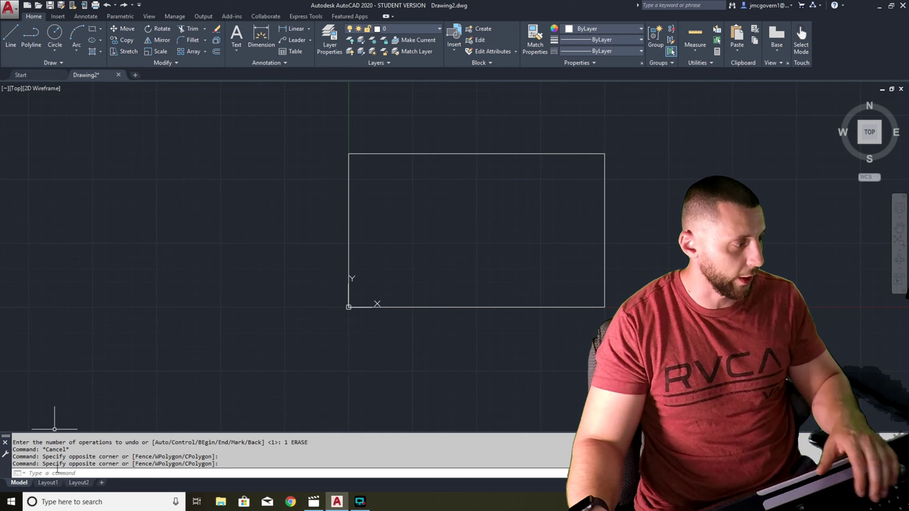
pyautogui.click(12, 35)
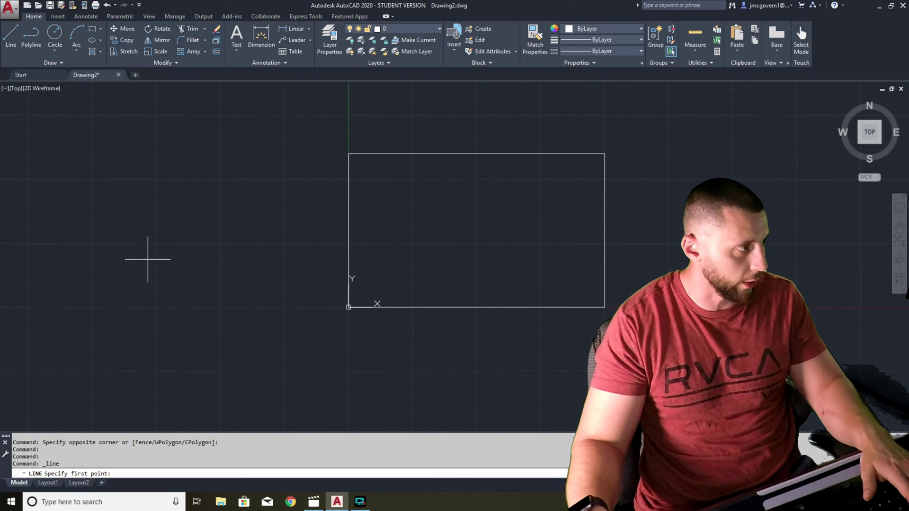
pyautogui.press('Escape')
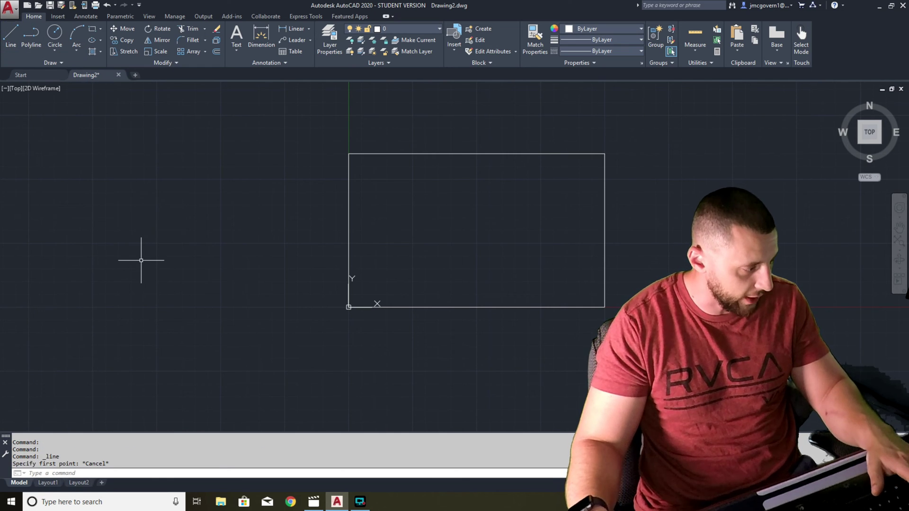
# - Erase the rectangle's upper, right and base lines with a crossing selection, then undo the erasure
pyautogui.click(127, 134)
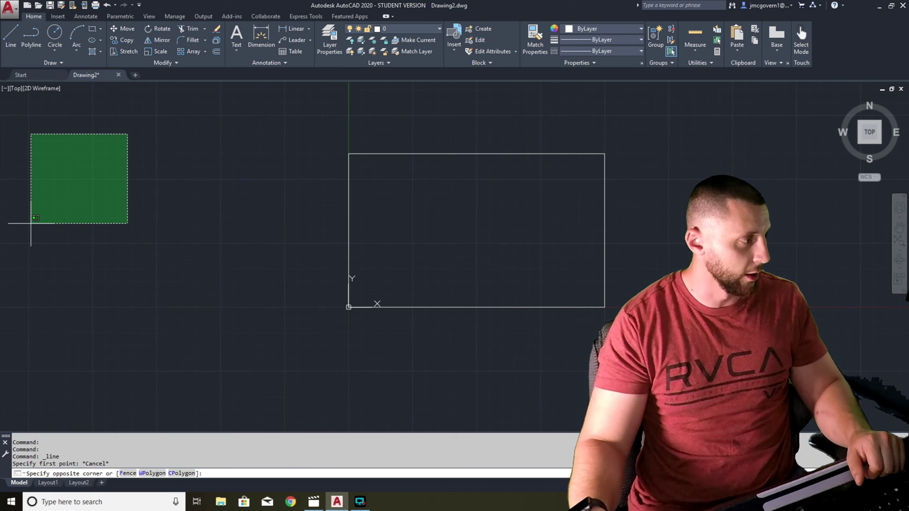
pyautogui.click(31, 224)
pyautogui.click(669, 103)
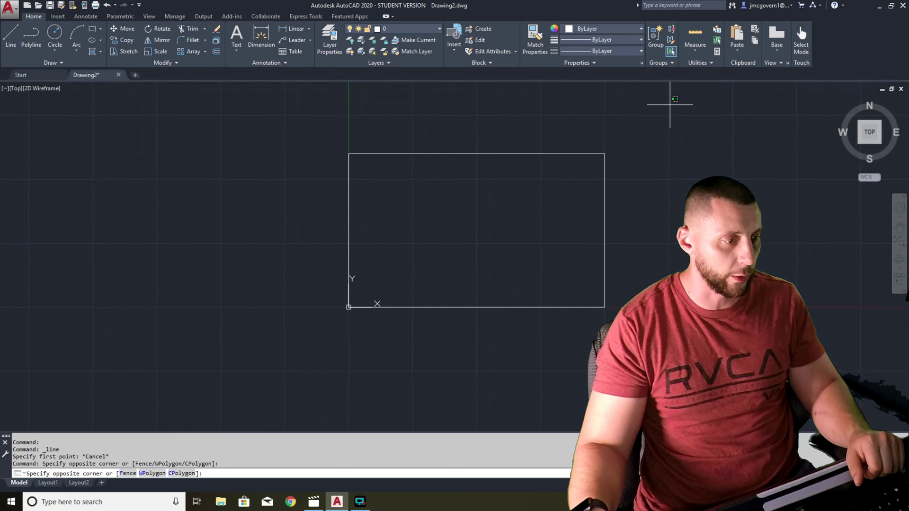
pyautogui.click(450, 324)
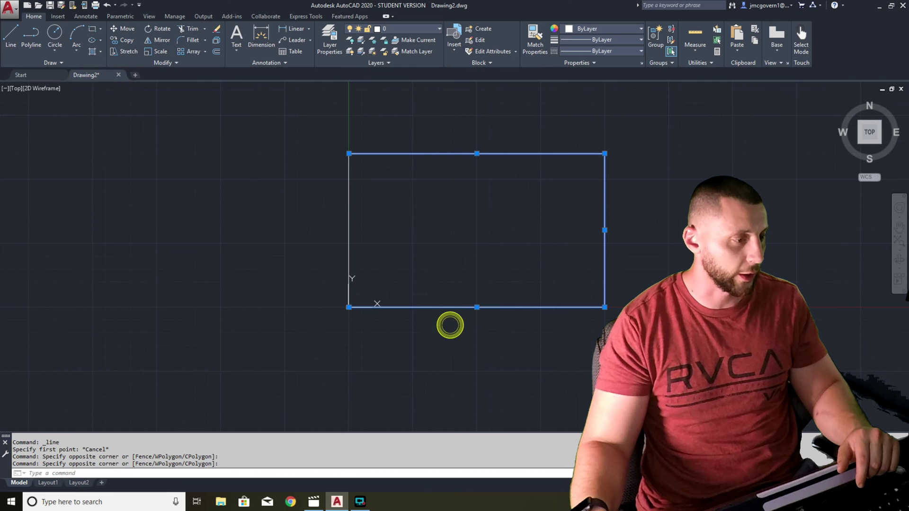
pyautogui.press('Delete')
pyautogui.hotkey('ctrl', 'z')
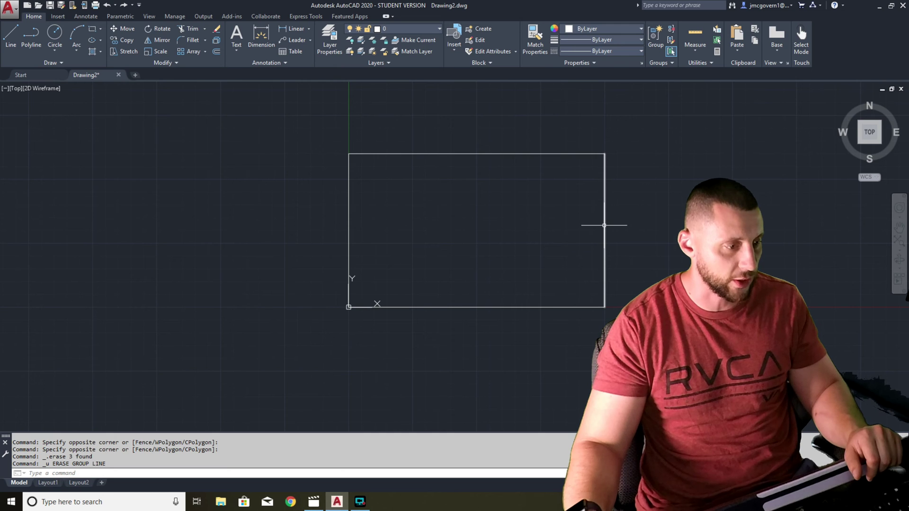
# - Erase the right vertical line with a window selection enclosing it, try a crossing selection over the remaining lines, and undo the erasure
pyautogui.click(558, 115)
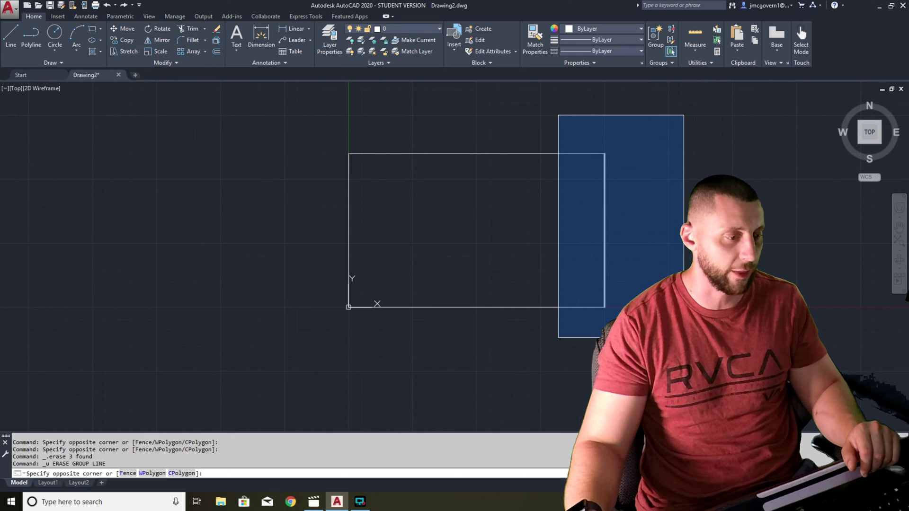
pyautogui.click(684, 338)
pyautogui.press('Delete')
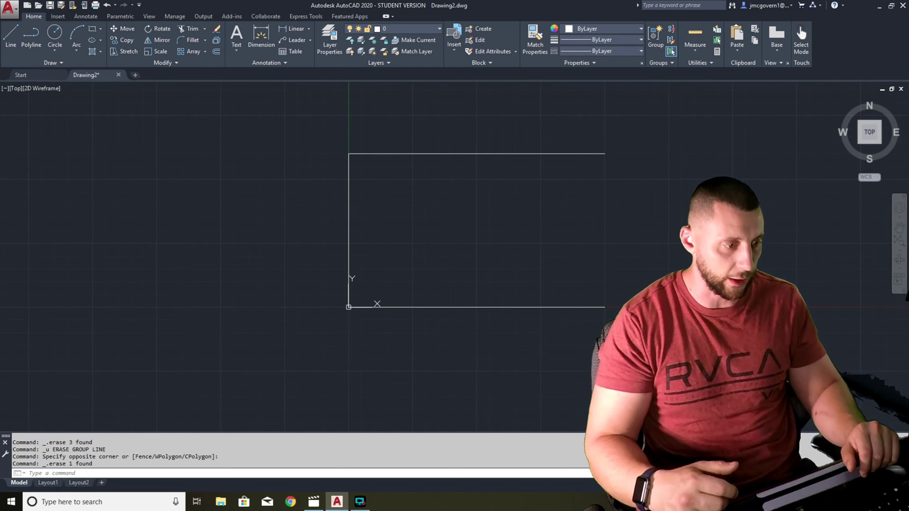
pyautogui.click(662, 144)
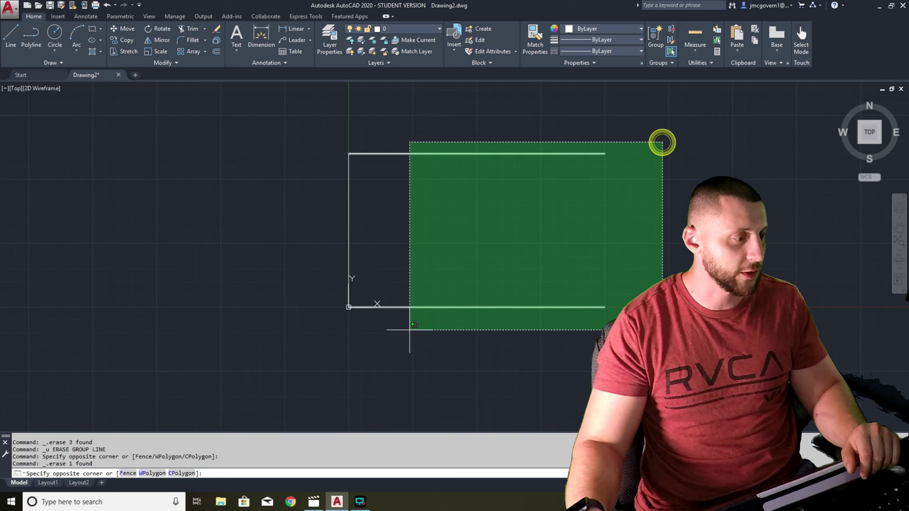
pyautogui.click(710, 244)
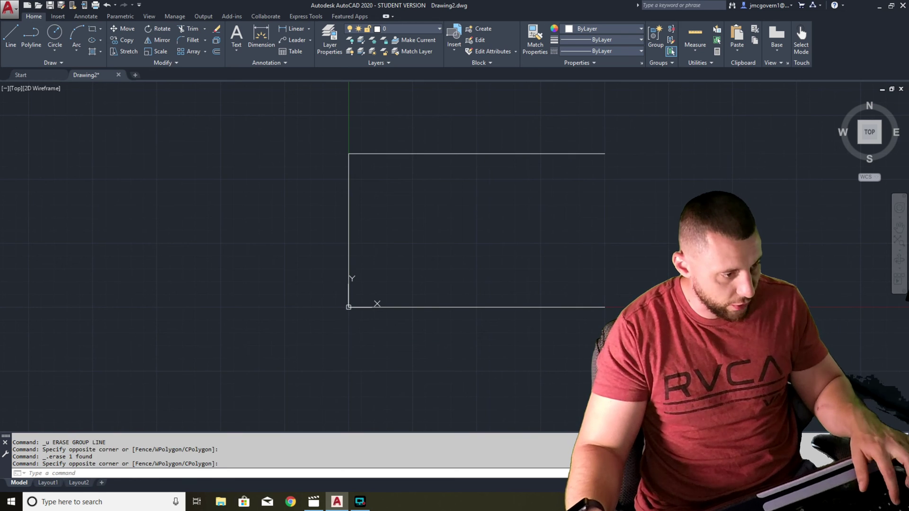
pyautogui.hotkey('ctrl', 'z')
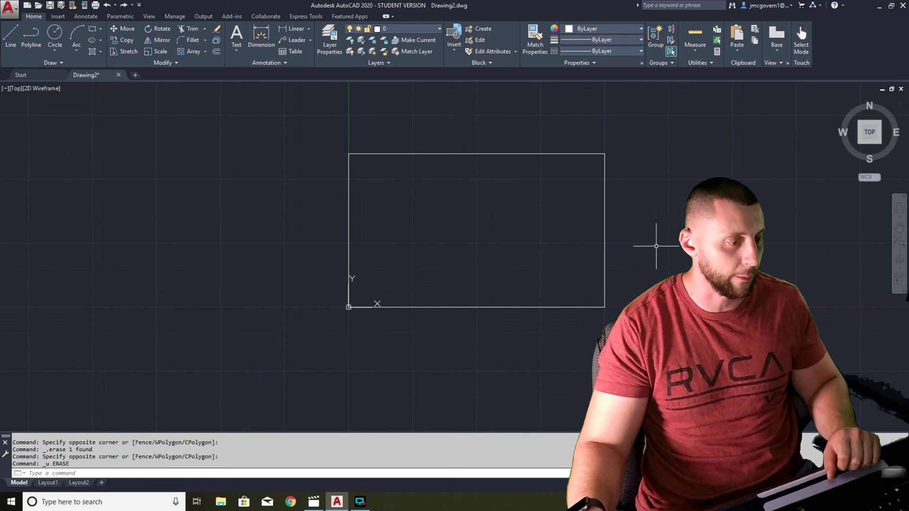
# - Pick the right vertical line directly, erase it, and undo the erasure
pyautogui.click(604, 232)
pyautogui.press('Delete')
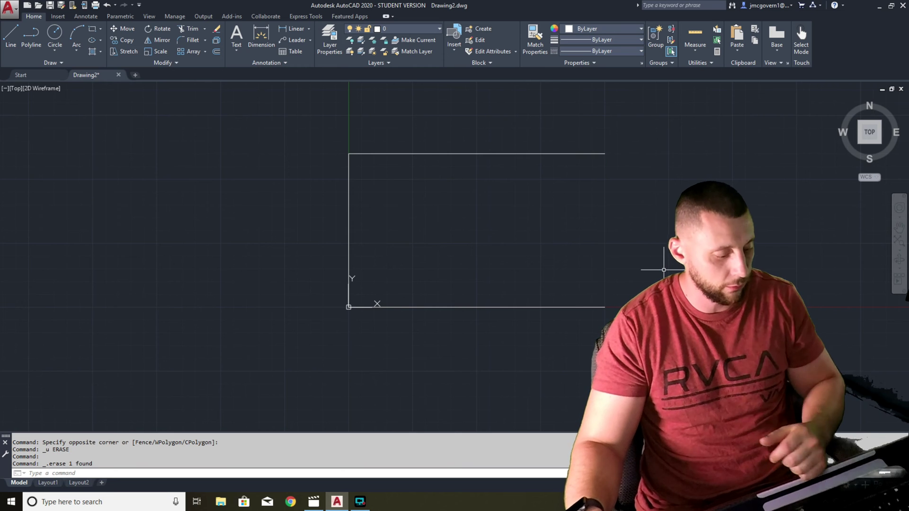
pyautogui.hotkey('ctrl', 'z')
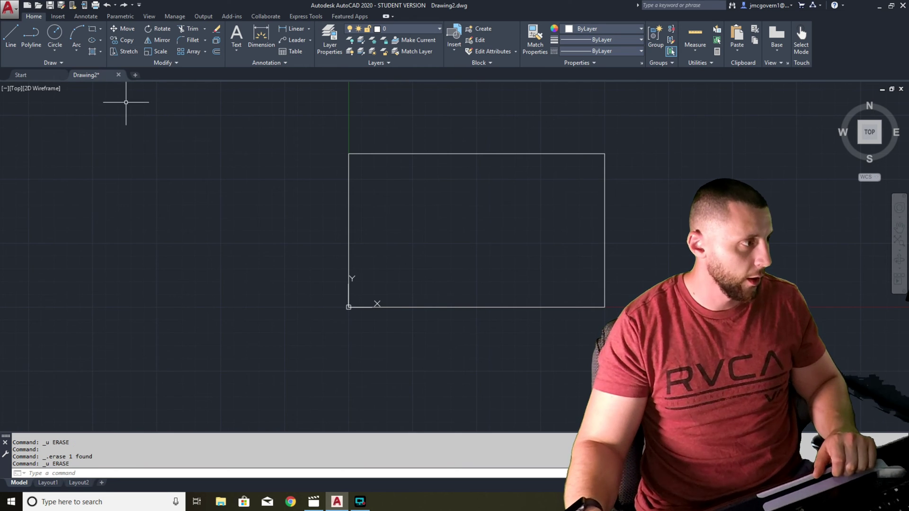
# - Remove the rectangle's right vertical line with the Erase command
pyautogui.click(217, 31)
pyautogui.click(605, 233)
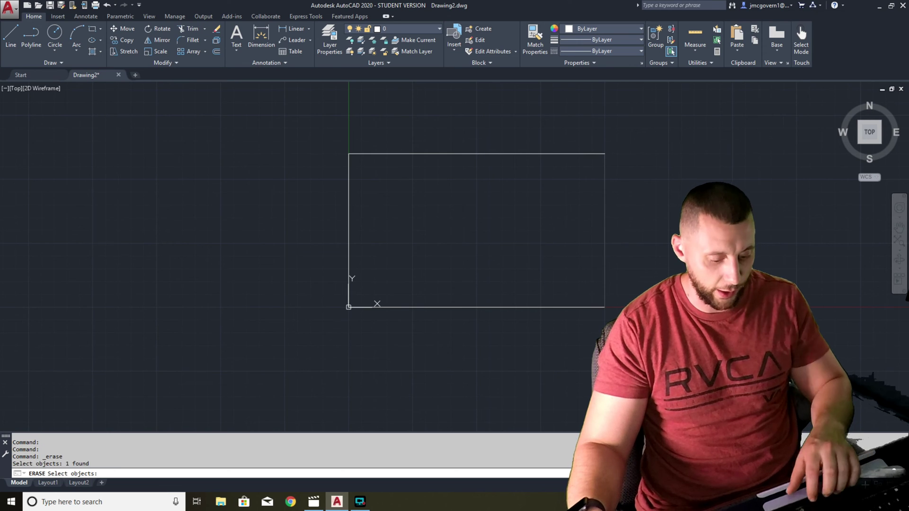
pyautogui.press('Return')
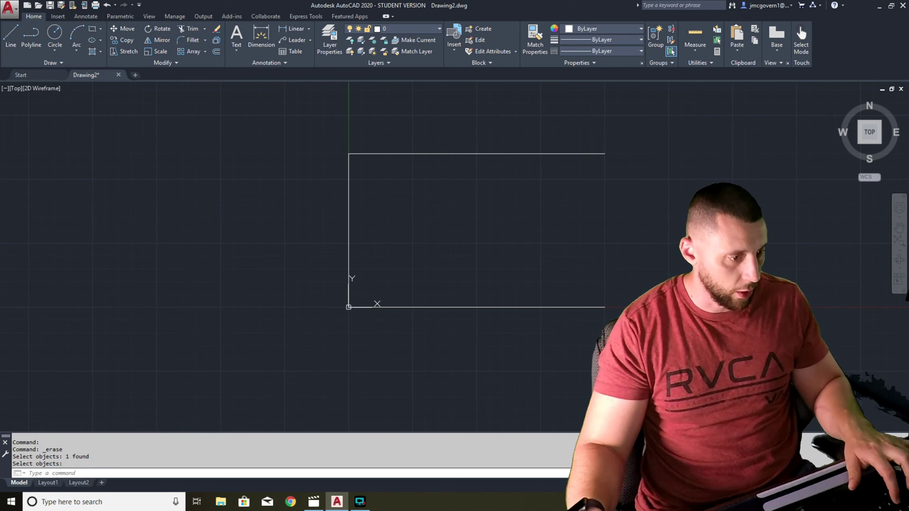
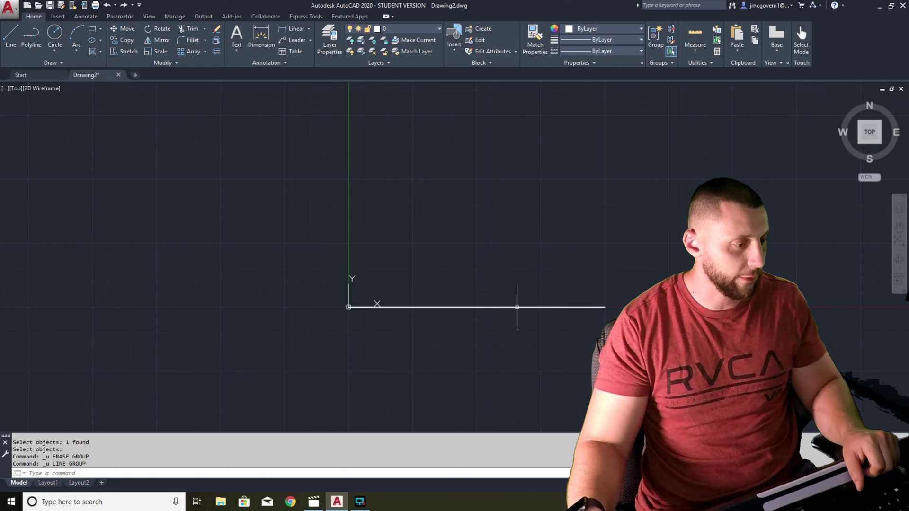
# - Erase the remaining horizontal base line using a crossing selection over it
pyautogui.click(483, 326)
pyautogui.click(465, 292)
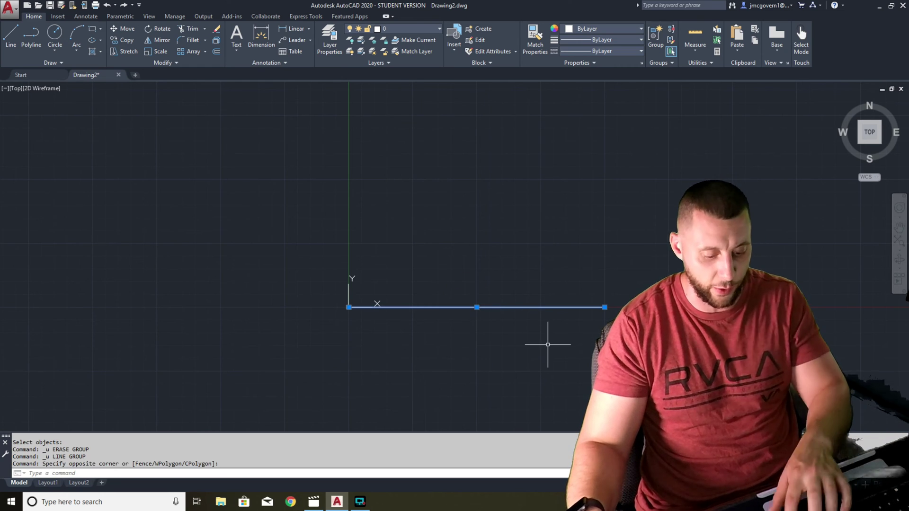
pyautogui.press('Delete')
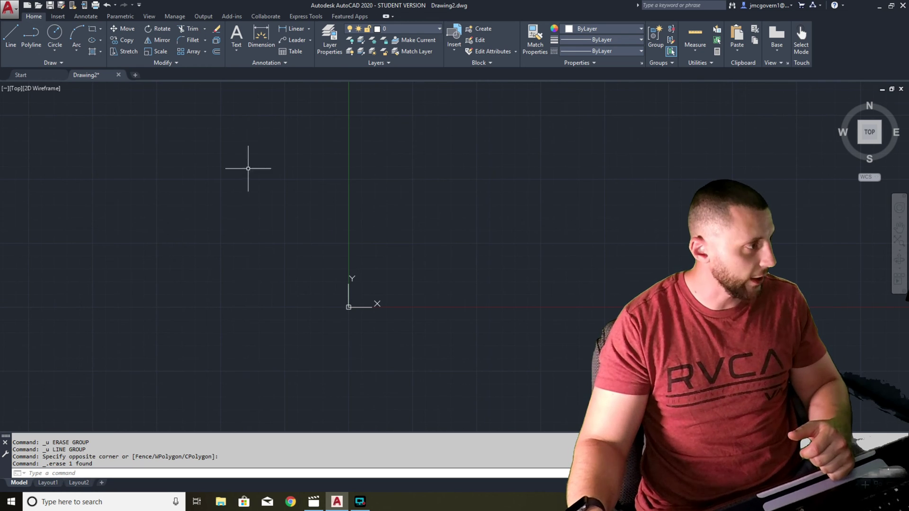
# - Start a line at the absolute point 5,5
pyautogui.click(14, 34)
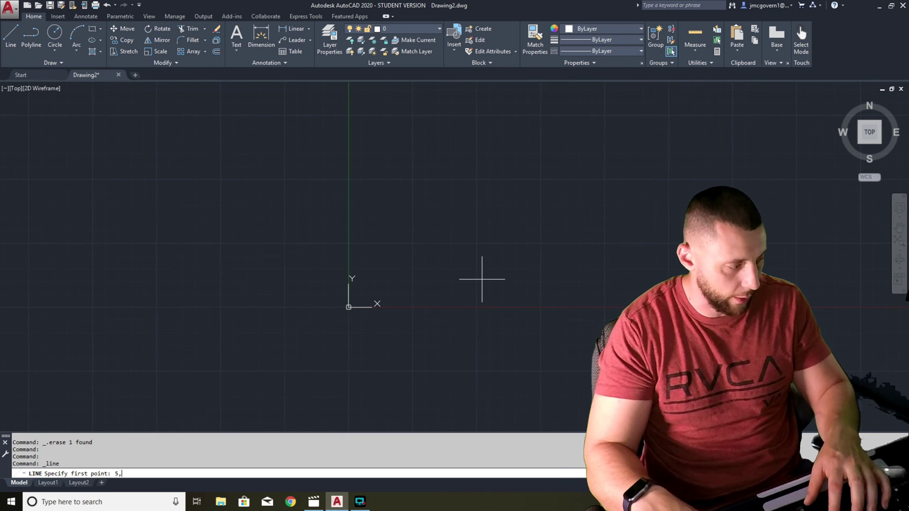
pyautogui.write('5,5')
pyautogui.press('Return')
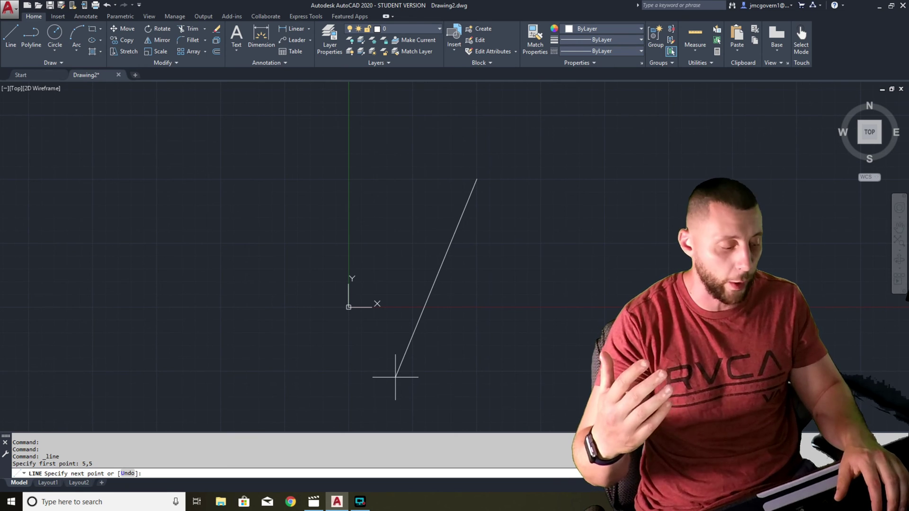
# - Look back through the earlier line entries in the command history text window and close it
pyautogui.press('F2')
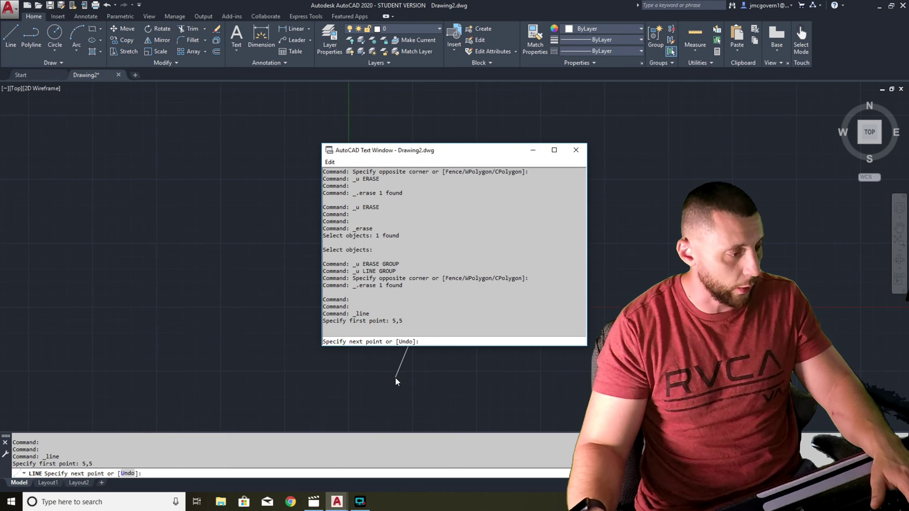
pyautogui.scroll(15, 414, 285)
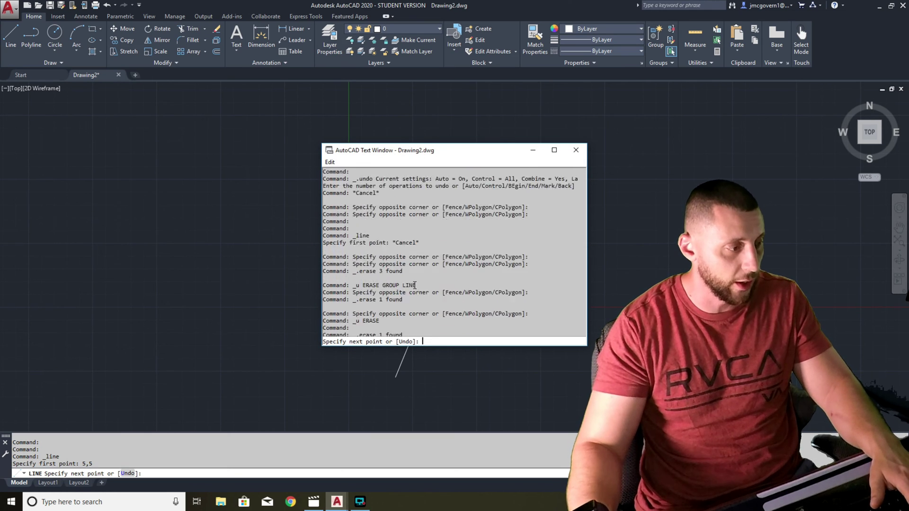
pyautogui.scroll(10, 415, 285)
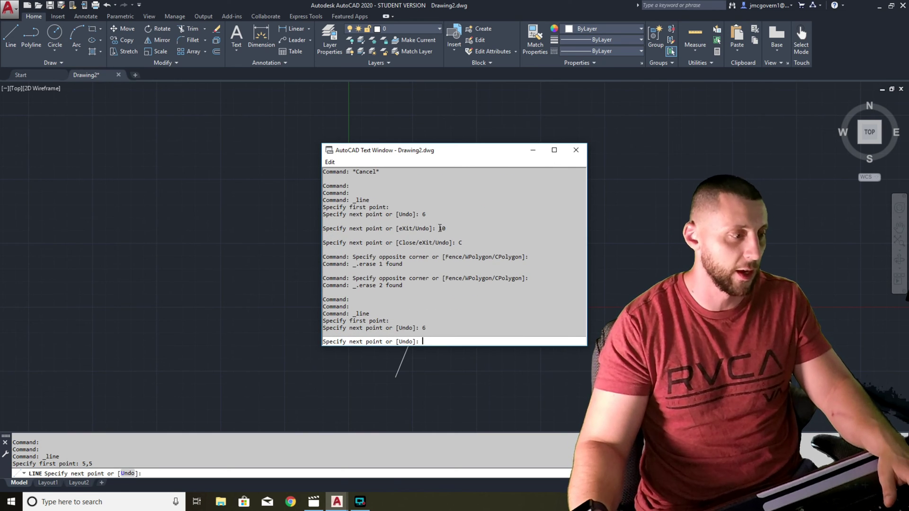
pyautogui.click(576, 150)
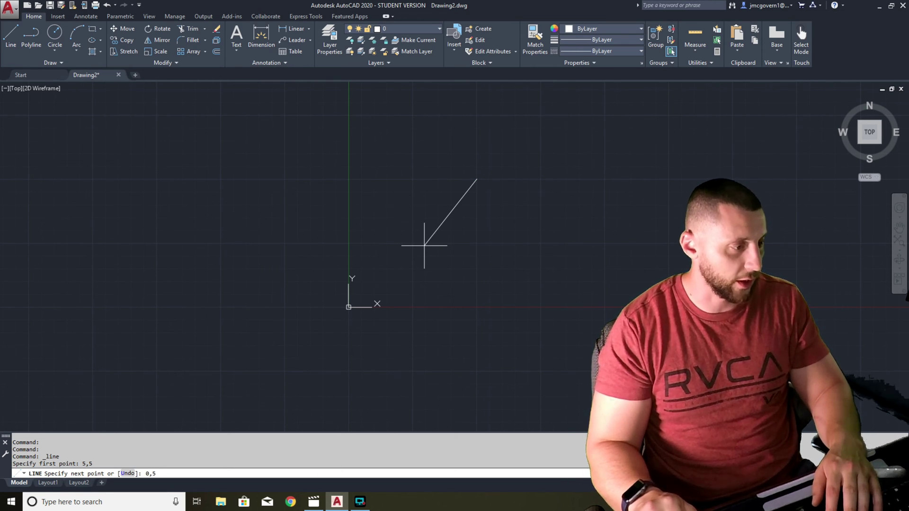
# - Complete a square with absolute points 0,5, 0,0, 5,0 and 5,5, and end the line
pyautogui.press('Return')
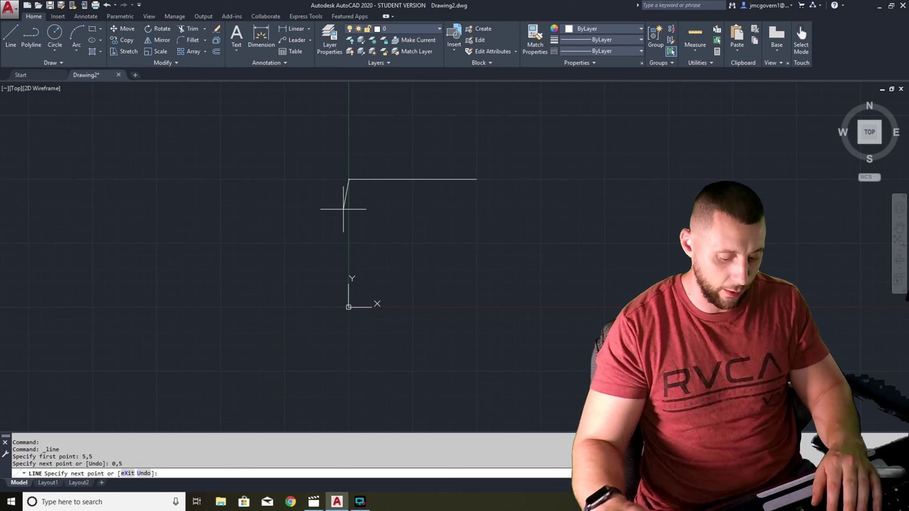
pyautogui.press('Return')
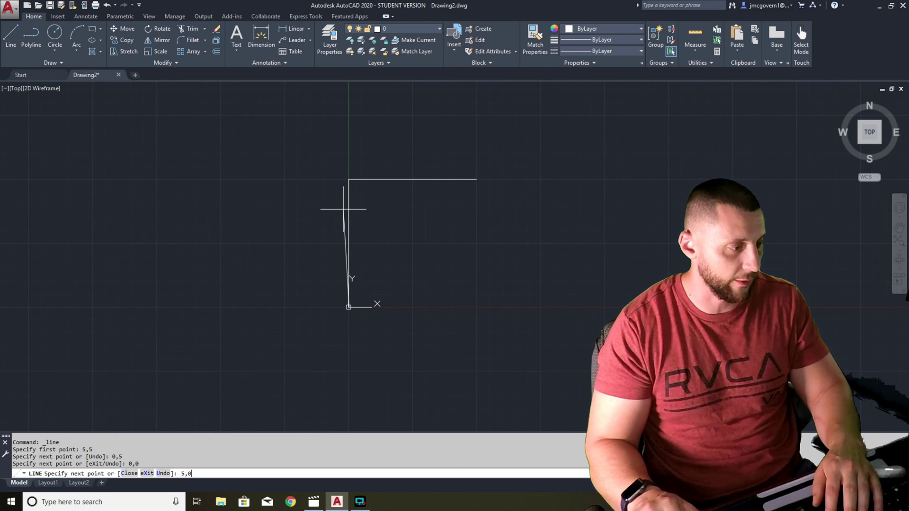
pyautogui.press('Return')
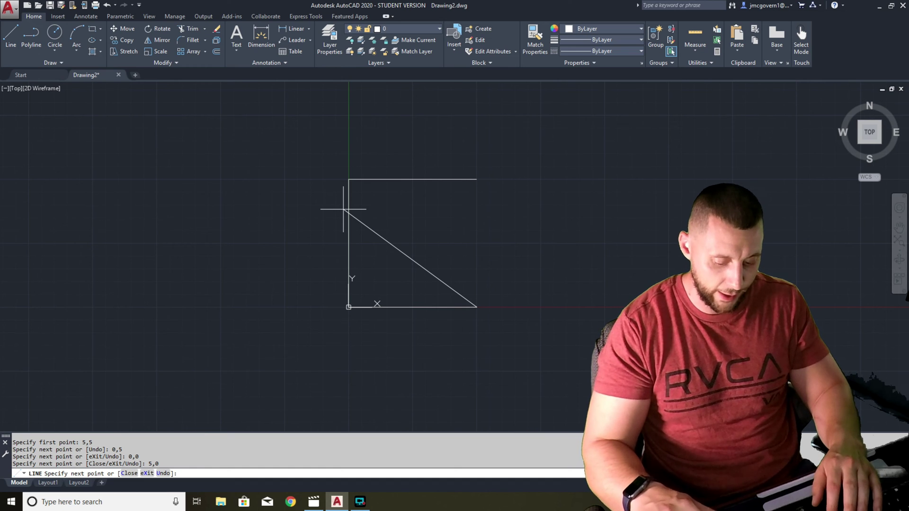
pyautogui.press('Return')
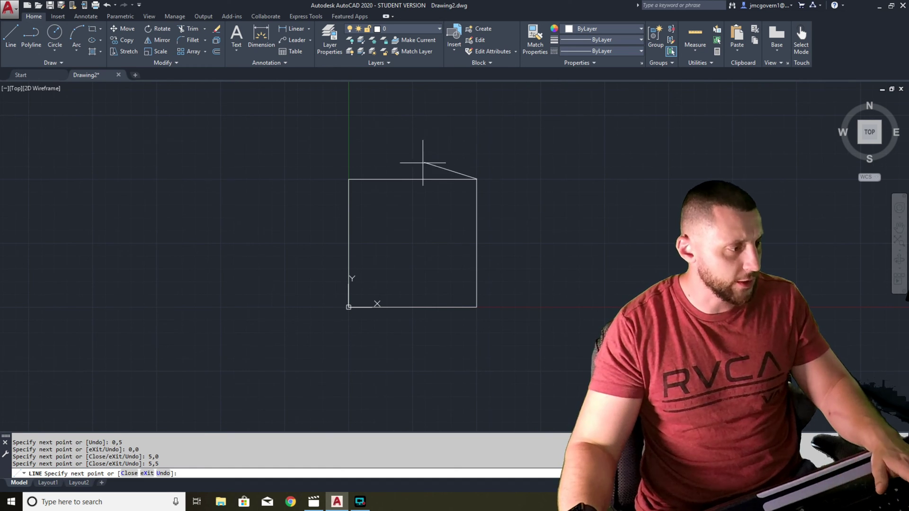
pyautogui.press('Escape')
# - Erase the whole square using a window selection that encloses all four lines
pyautogui.click(304, 153)
pyautogui.click(516, 322)
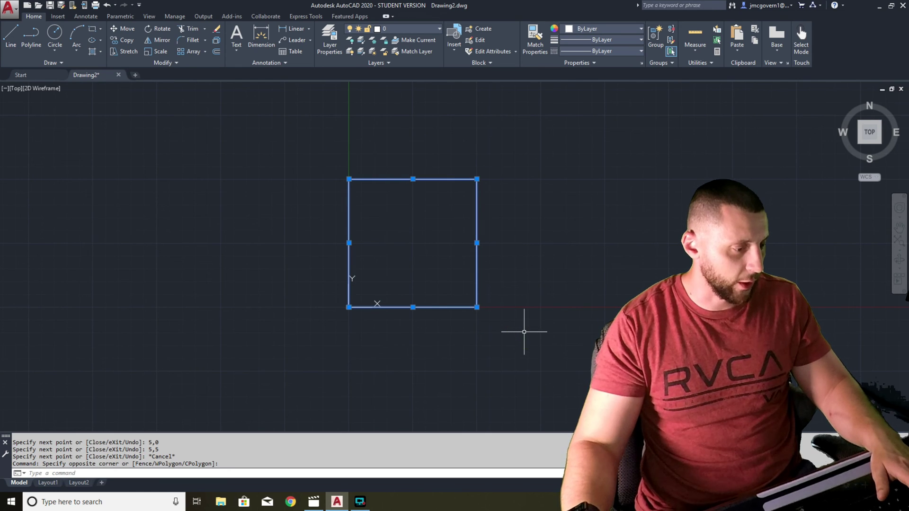
pyautogui.press('Delete')
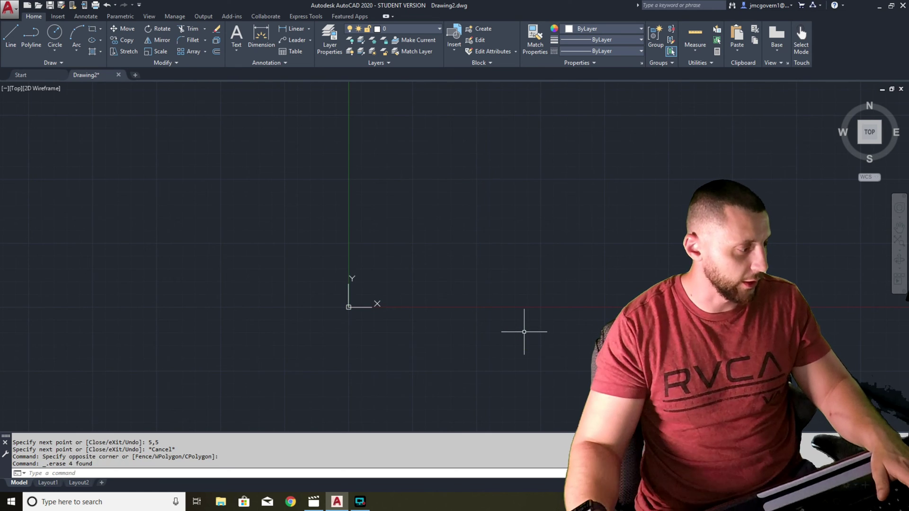
pyautogui.click(10, 38)
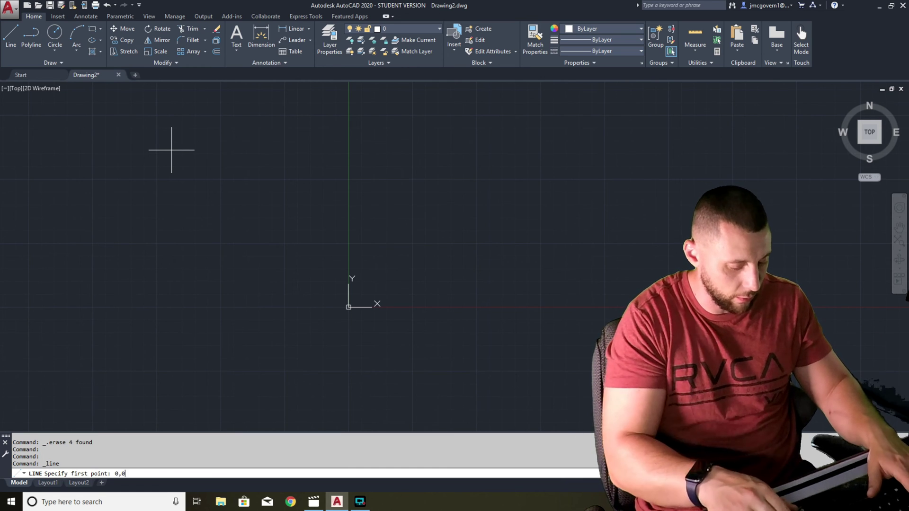
pyautogui.write('0,0')
pyautogui.press('Return')
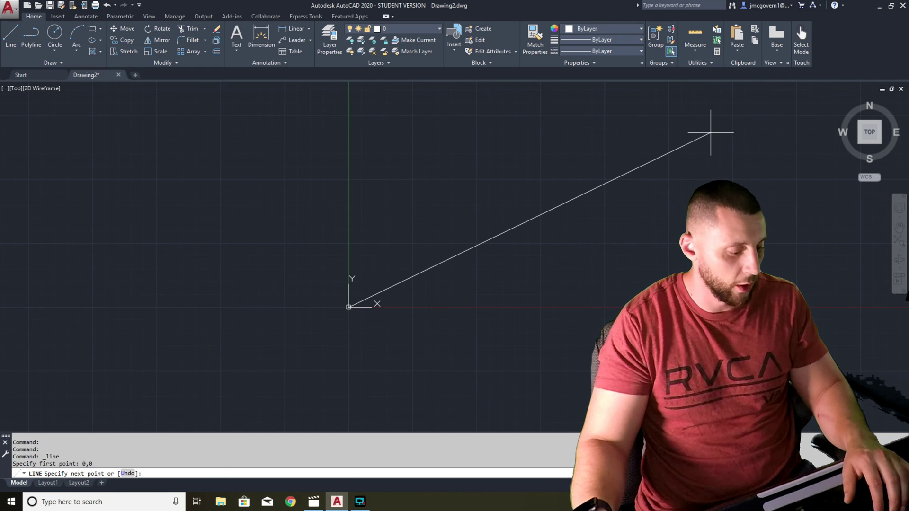
pyautogui.press('F8')
pyautogui.write('@10,2')
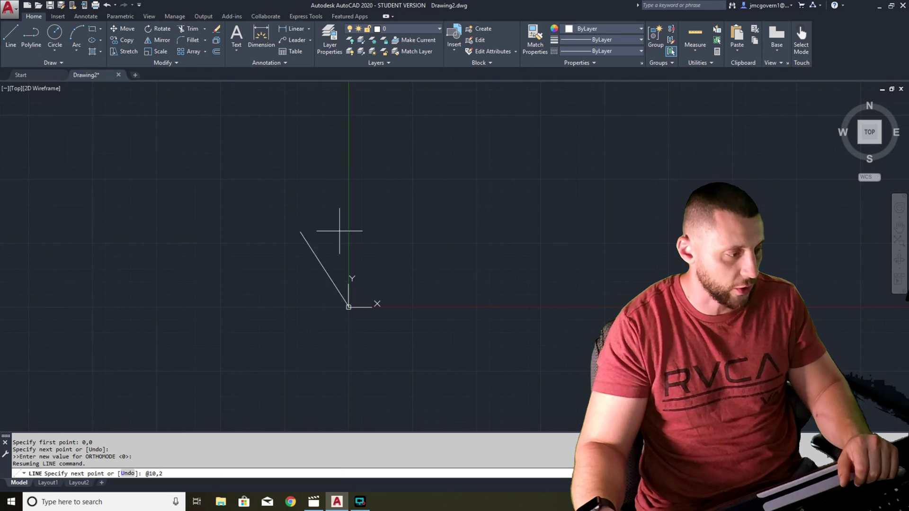
pyautogui.press('Return')
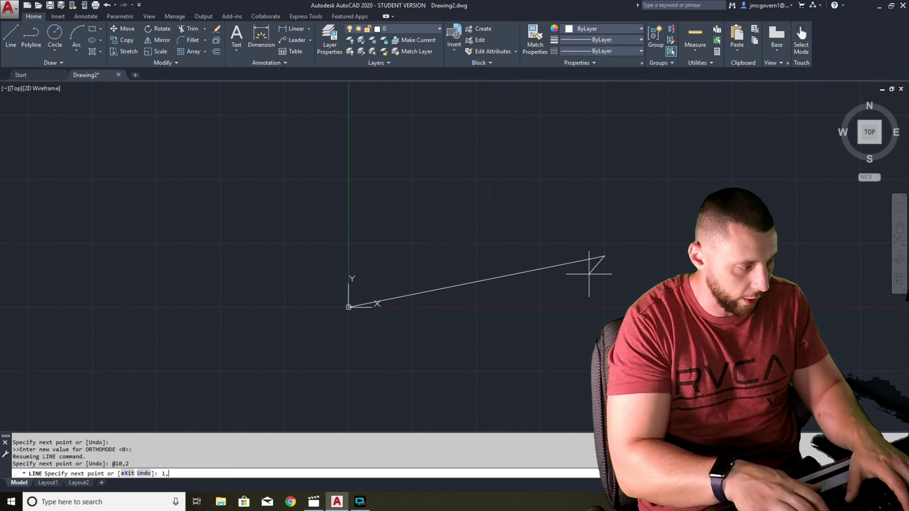
# - Try the absolute point 1,1 as the next vertex, undo it, and continue the line to relative point @1,1
pyautogui.press('Return')
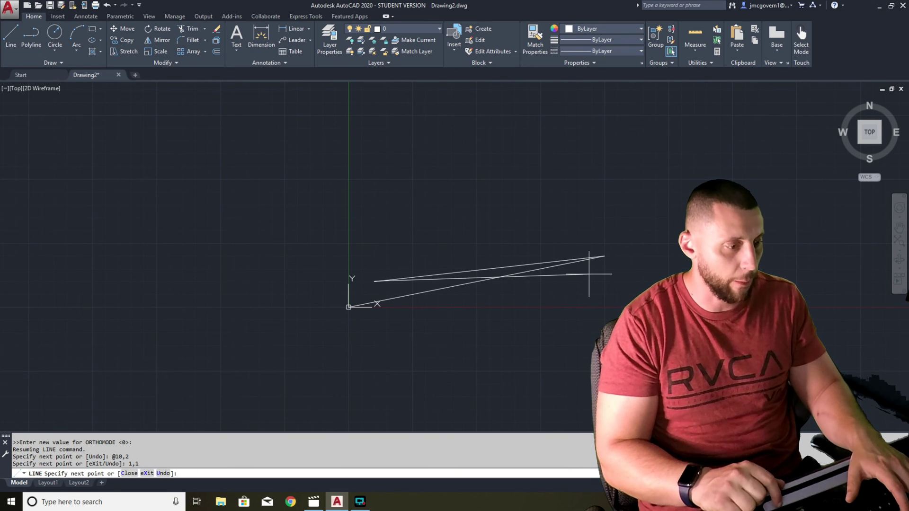
pyautogui.hotkey('ctrl', 'z')
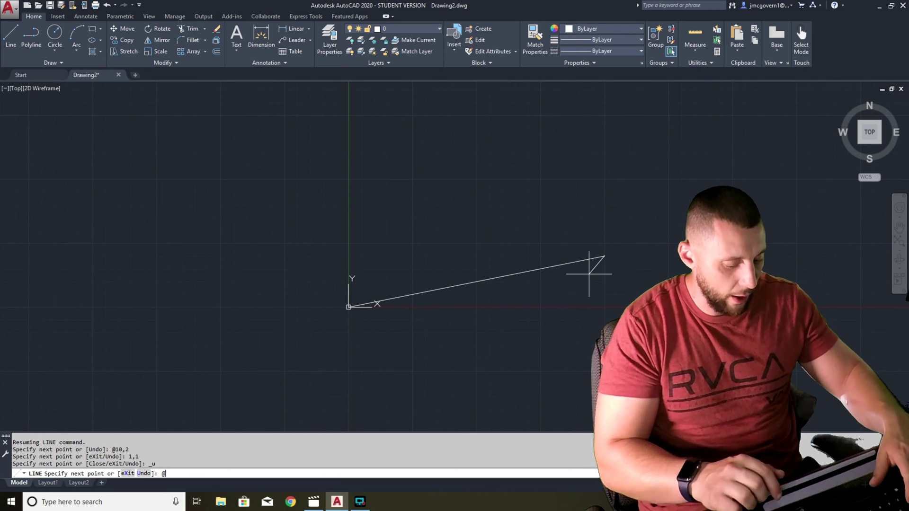
pyautogui.scroll(3, 603, 258)
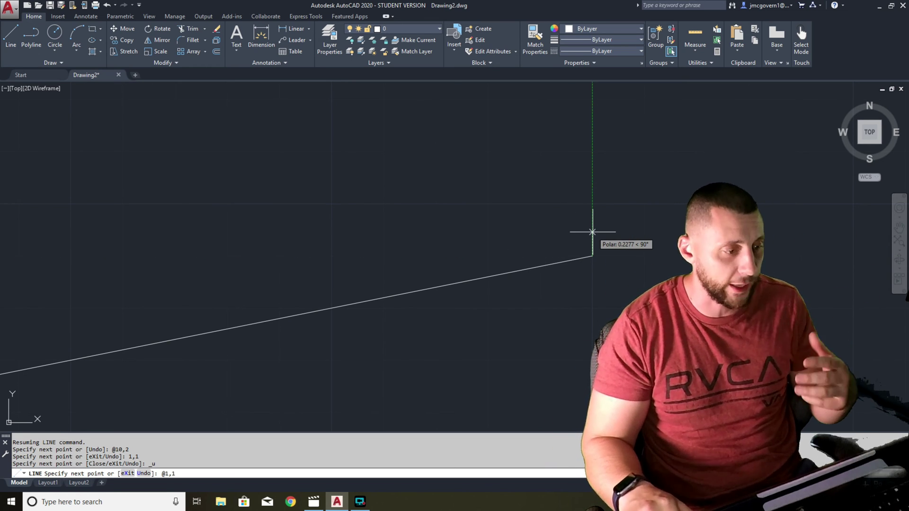
pyautogui.press('Return')
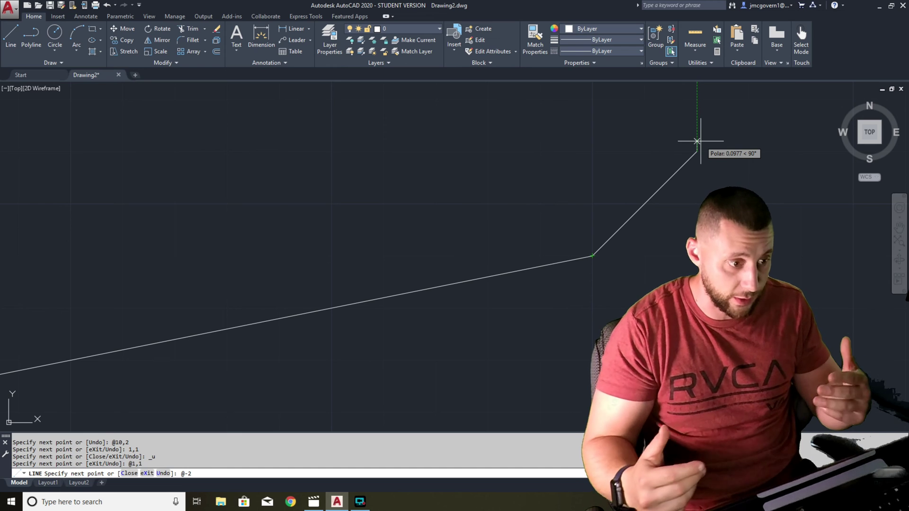
# - Add a segment to relative point @-2,5, connect it back to the origin, and end the line
pyautogui.write(',5')
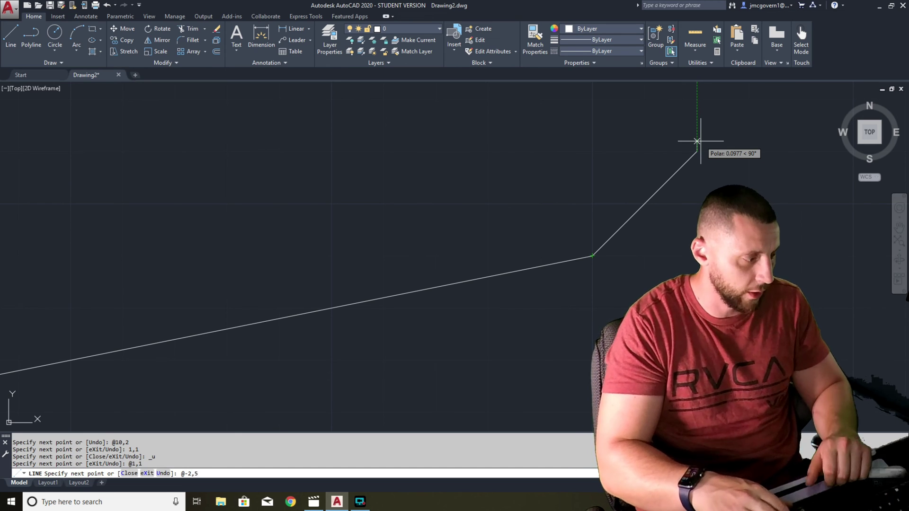
pyautogui.press('Return')
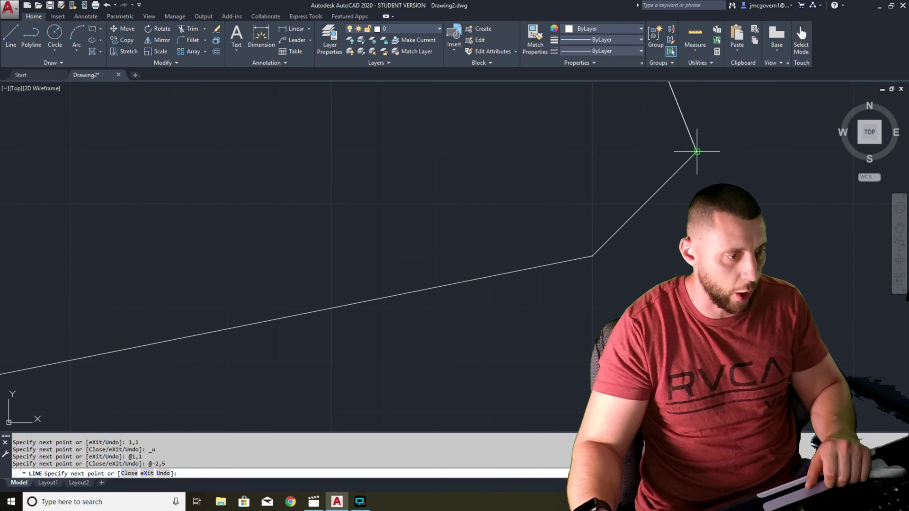
pyautogui.scroll(-6, 590, 95)
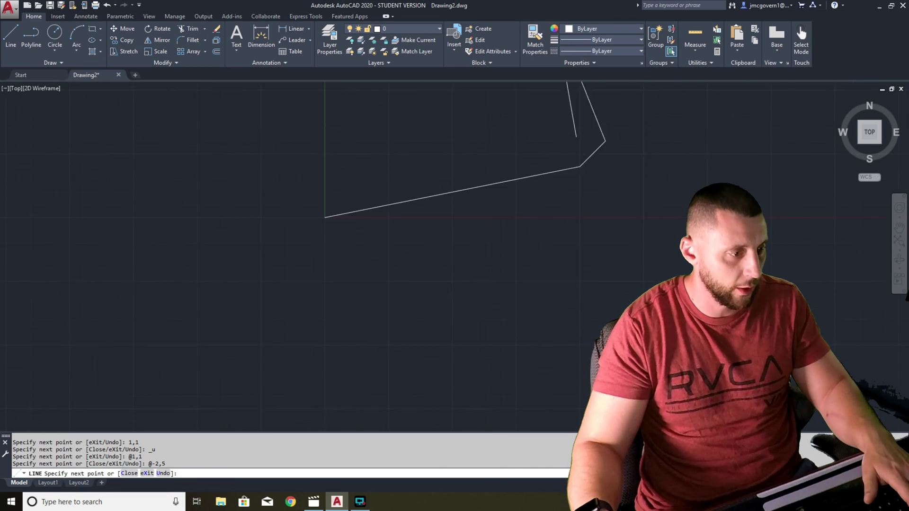
pyautogui.click(515, 156)
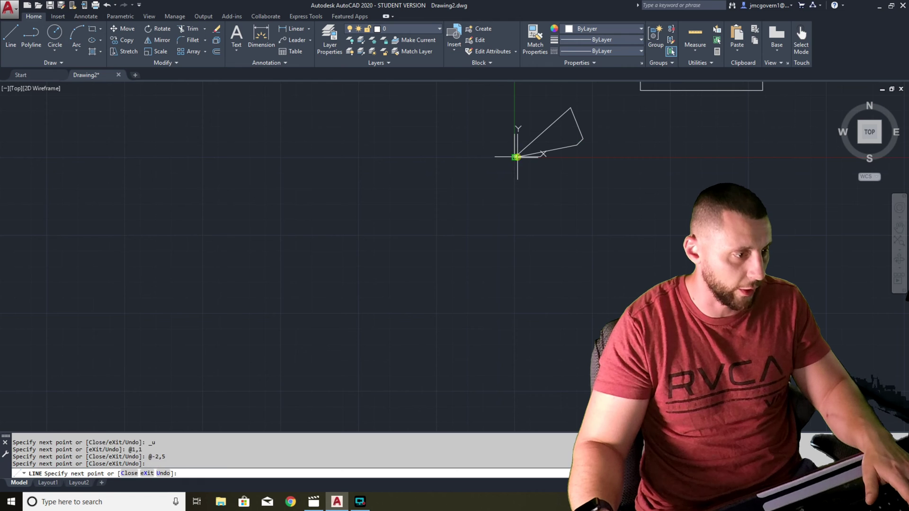
pyautogui.press('Escape')
# - Erase all four lines of the closed shape with a crossing selection
pyautogui.scroll(6, 570, 142)
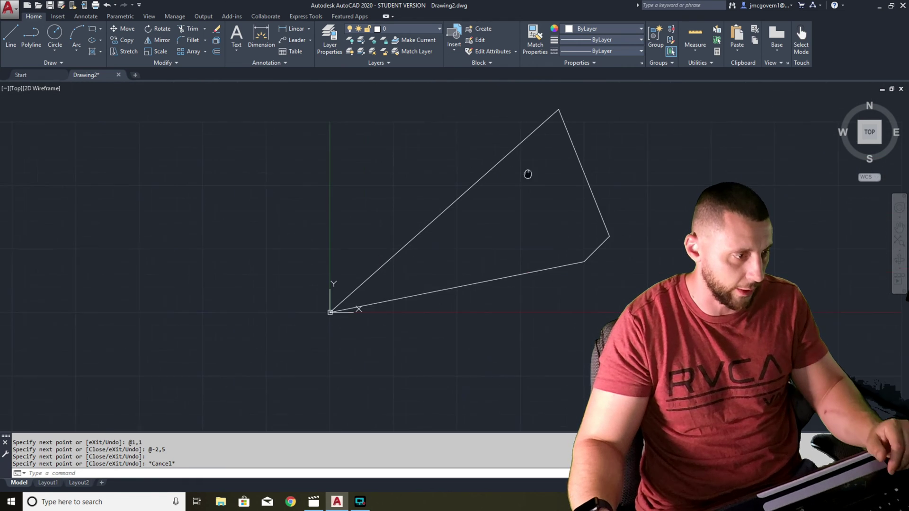
pyautogui.click(607, 140)
pyautogui.click(433, 294)
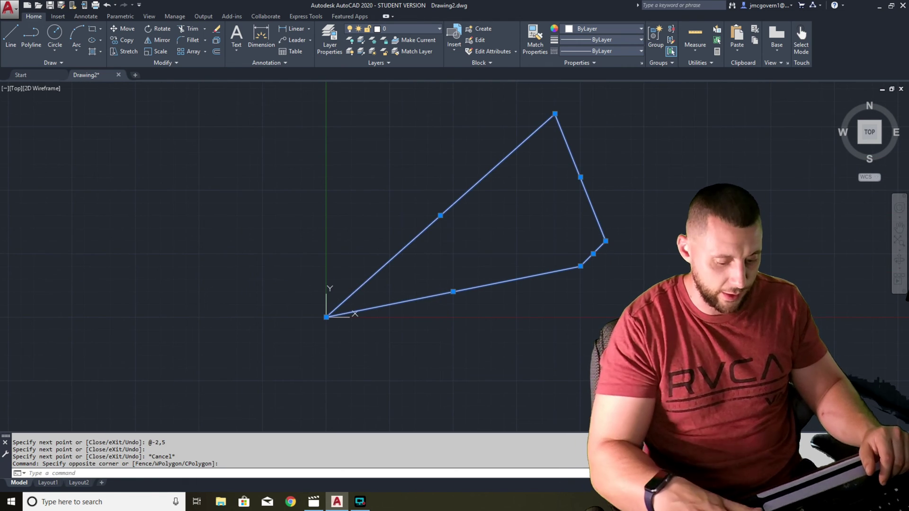
pyautogui.press('Delete')
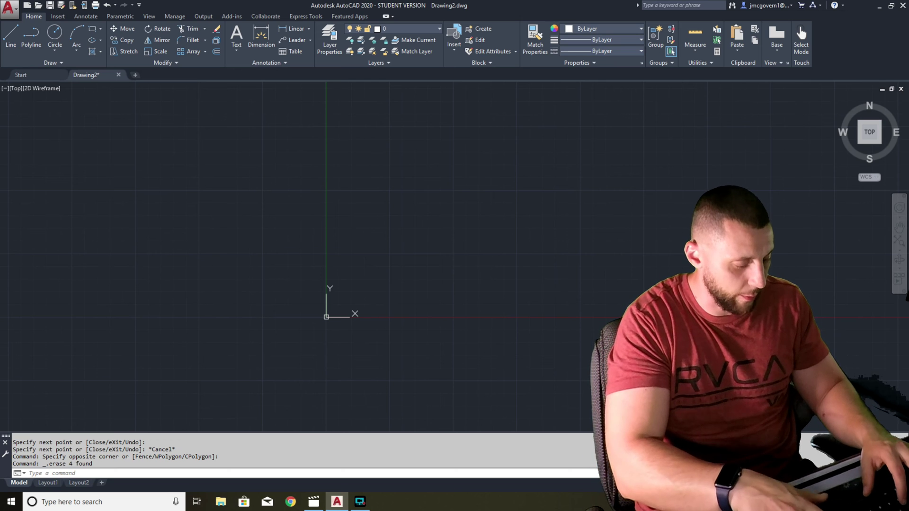
# - View the Object Snap modes in Drafting Settings using the OS command and dismiss the dialog without changes
pyautogui.write('os')
pyautogui.press('Return')
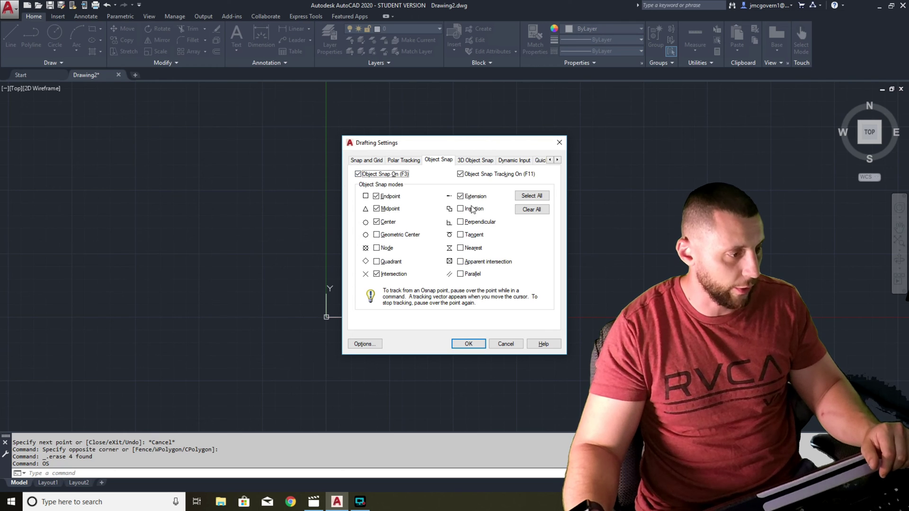
pyautogui.click(498, 343)
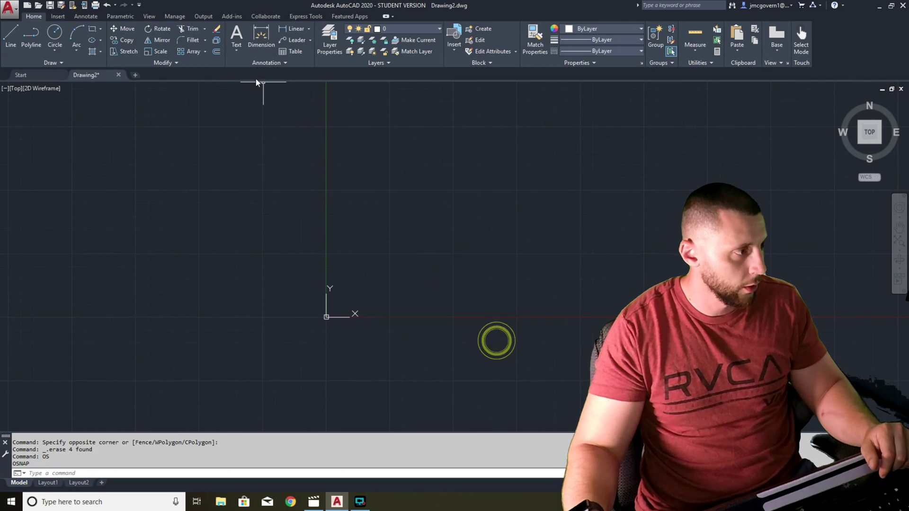
# - Draw a freehand rectangle above the origin, extending across both sides of the Y axis
pyautogui.click(90, 28)
pyautogui.click(282, 208)
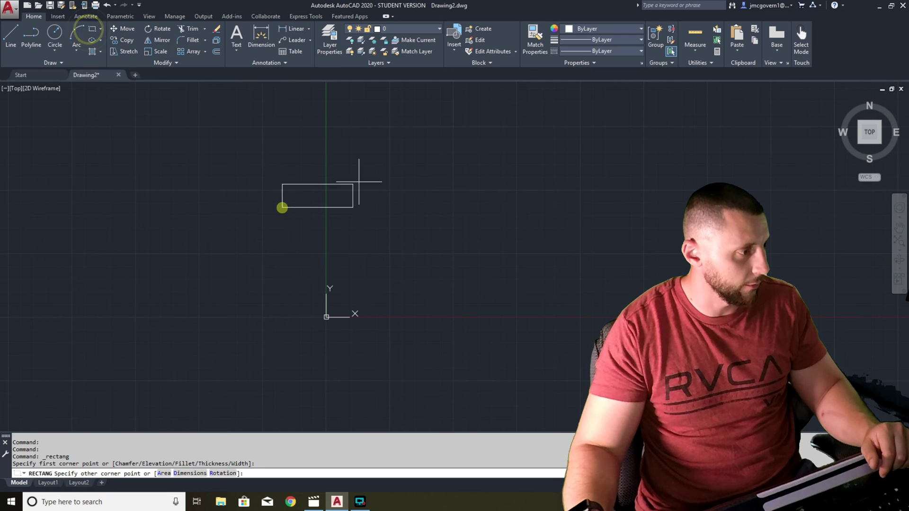
pyautogui.click(521, 117)
# - Draw a freehand circle beside the rectangle, on the negative X side of the Y axis
pyautogui.click(10, 34)
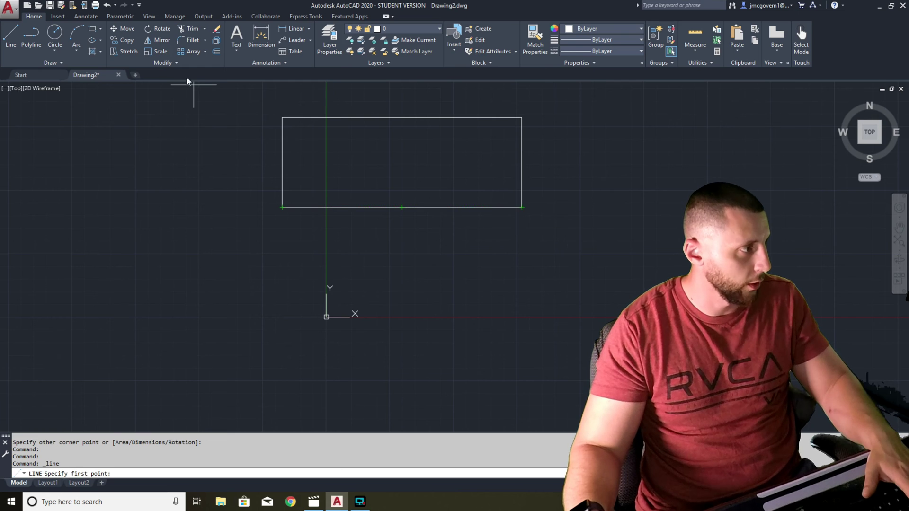
pyautogui.click(55, 34)
pyautogui.click(145, 189)
pyautogui.click(175, 255)
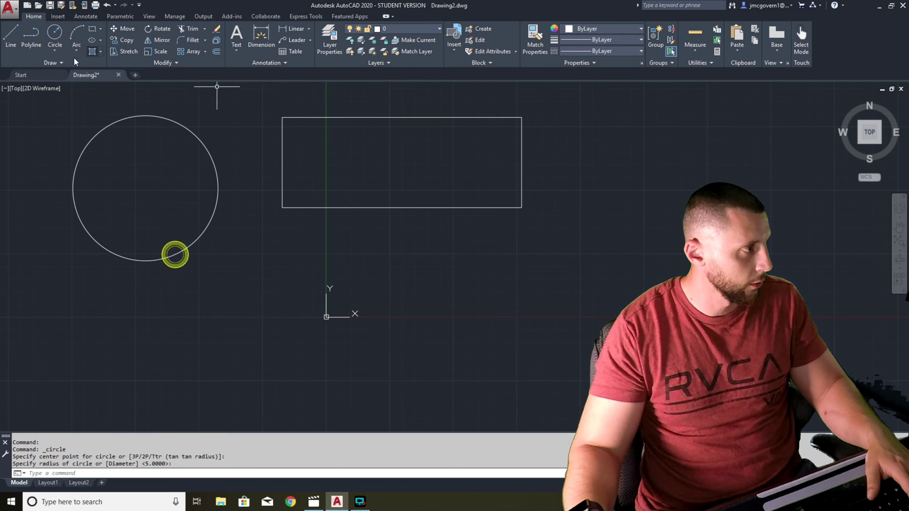
pyautogui.click(11, 33)
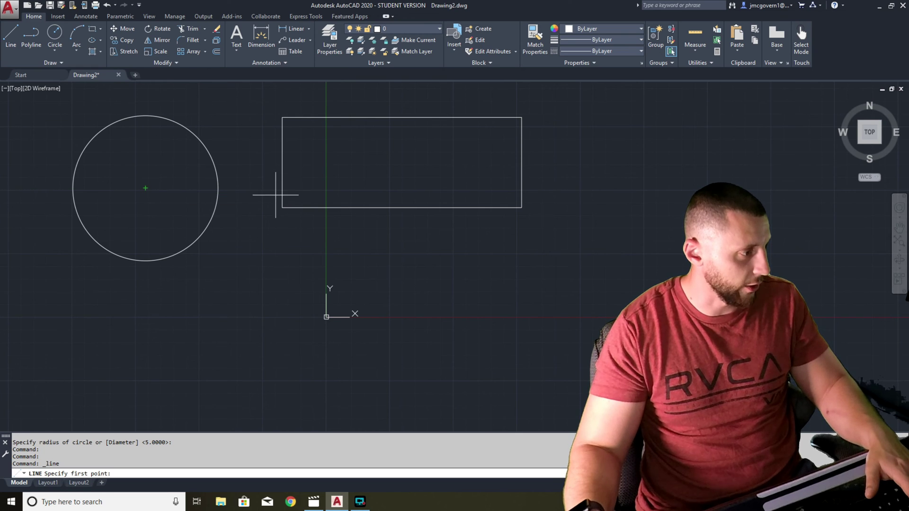
pyautogui.click(282, 208)
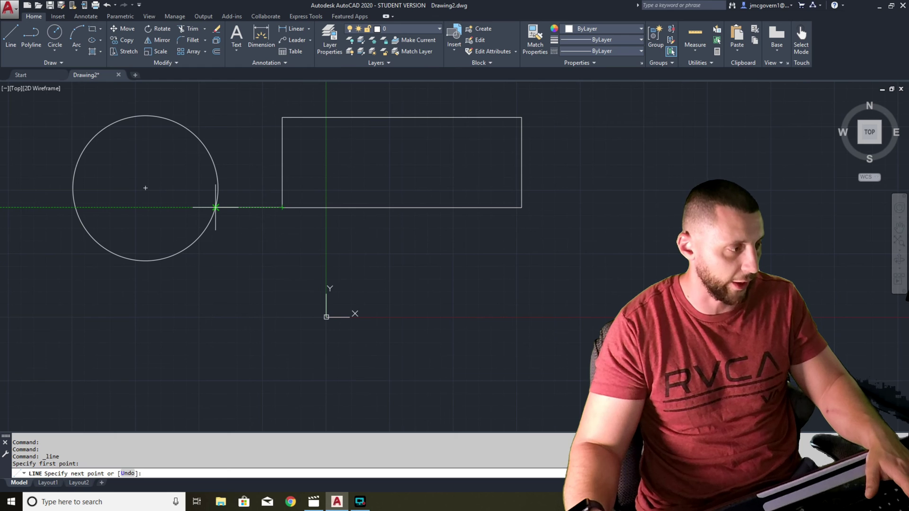
pyautogui.press('Escape')
# - Erase the rectangle and the circle together with a crossing selection
pyautogui.click(375, 189)
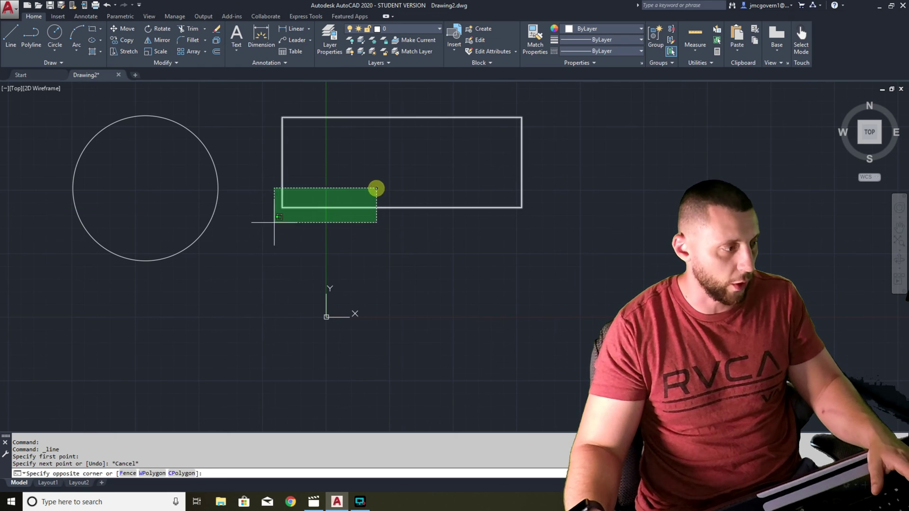
pyautogui.click(211, 221)
pyautogui.press('Delete')
# - Review the Object Snap modes with the OS command, toggle Object Snap off and back on, and accept the settings
pyautogui.write('OS')
pyautogui.press('Return')
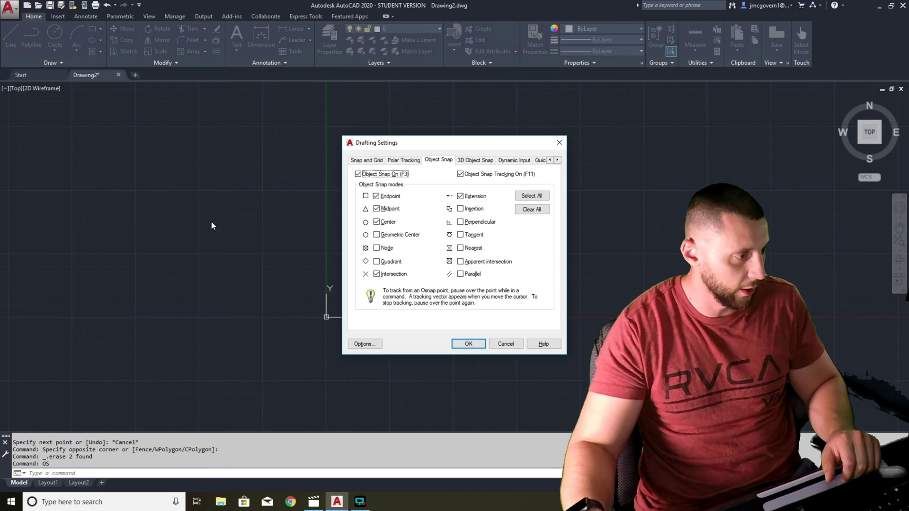
pyautogui.click(358, 174)
pyautogui.click(358, 174)
pyautogui.click(469, 344)
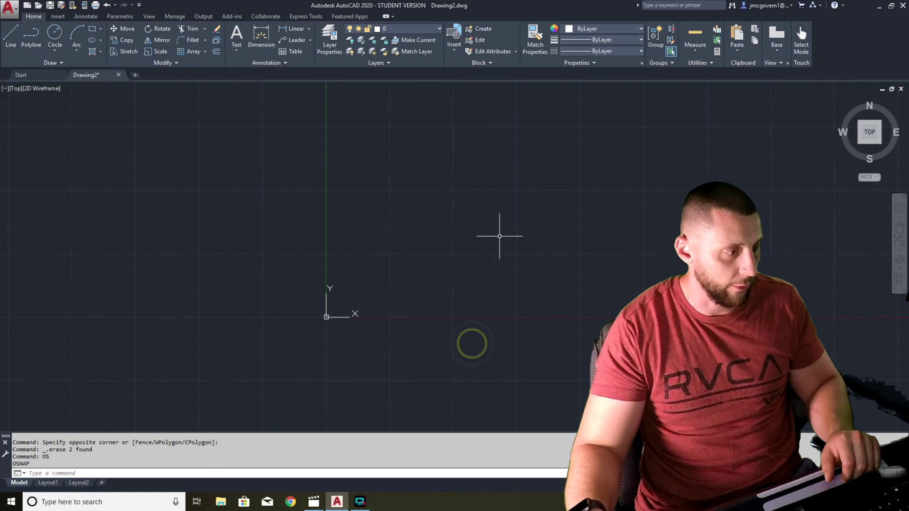
# - Turn the grid display off with the GRID command, and undo that change
pyautogui.write('GRID')
pyautogui.press('Return')
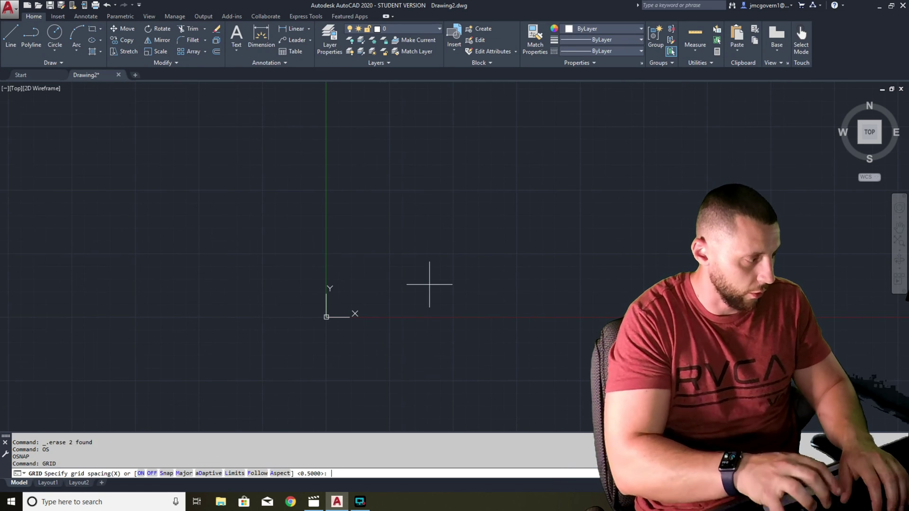
pyautogui.click(151, 473)
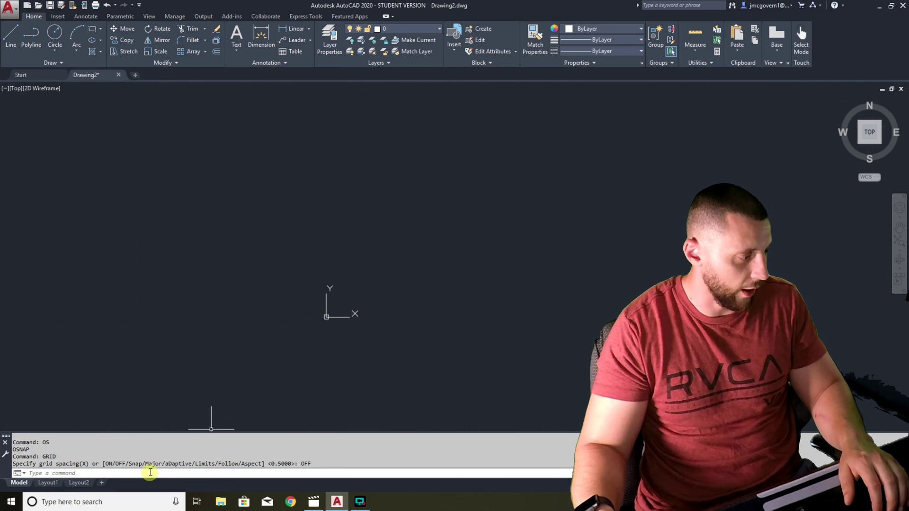
pyautogui.hotkey('ctrl', 'z')
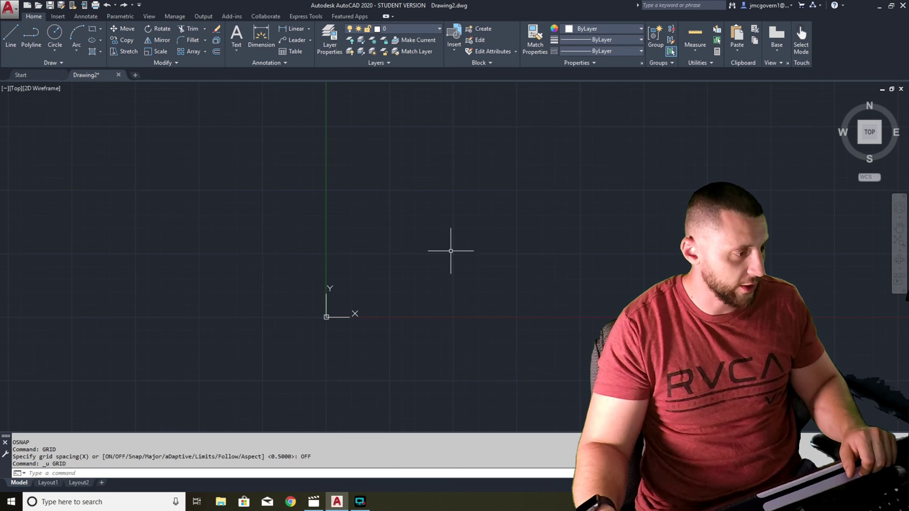
# - Examine how the grid lines adapt at different zoom levels around the origin and the small rectangle
pyautogui.scroll(3, 348, 303)
pyautogui.scroll(2, 331, 334)
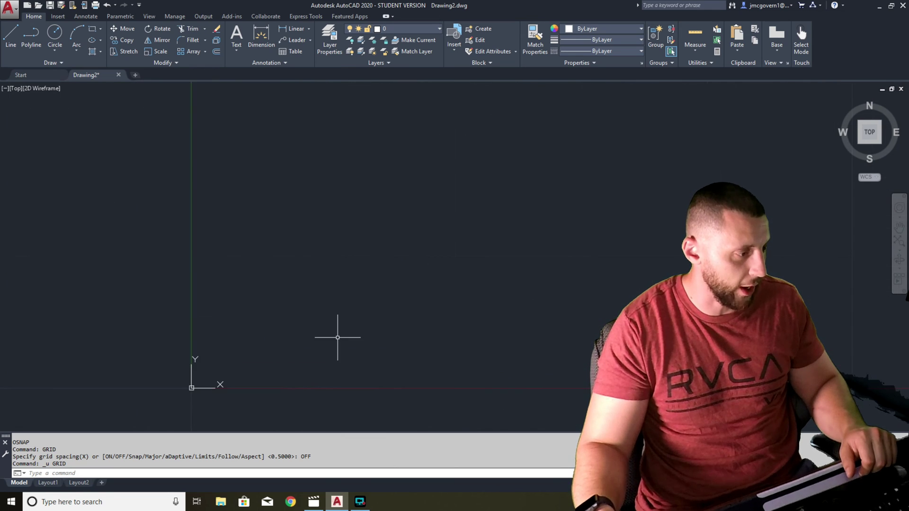
pyautogui.scroll(-4, 371, 325)
pyautogui.scroll(-5, 399, 328)
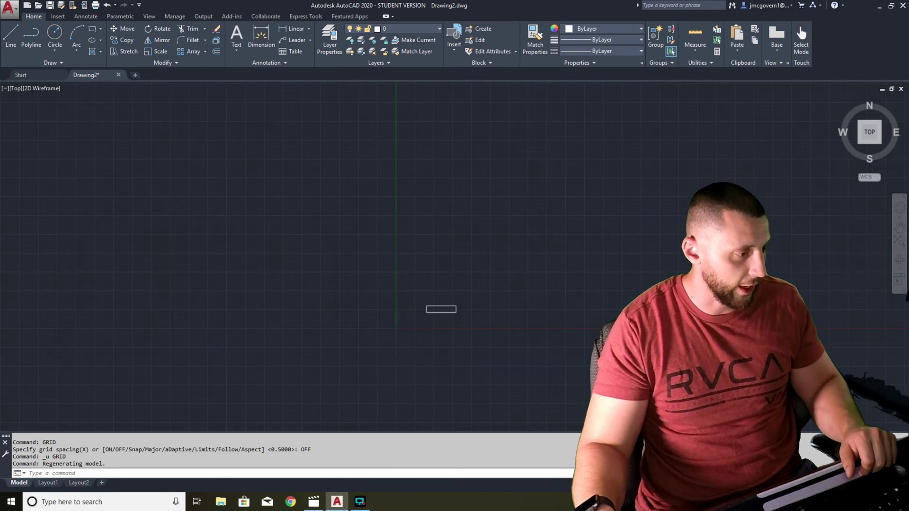
pyautogui.scroll(-3, 400, 325)
pyautogui.moveTo(399, 324); pyautogui.dragTo(536, 361, button='middle')
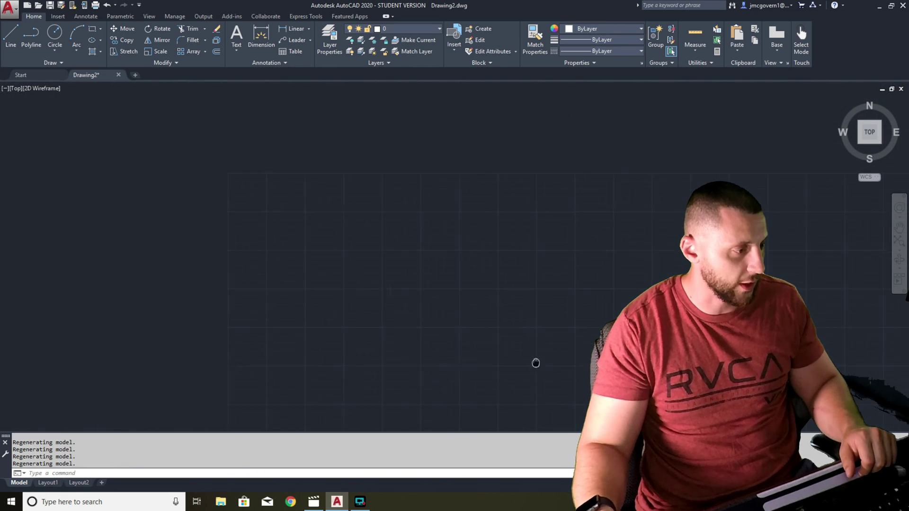
pyautogui.scroll(3, 486, 335)
pyautogui.scroll(-3, 290, 257)
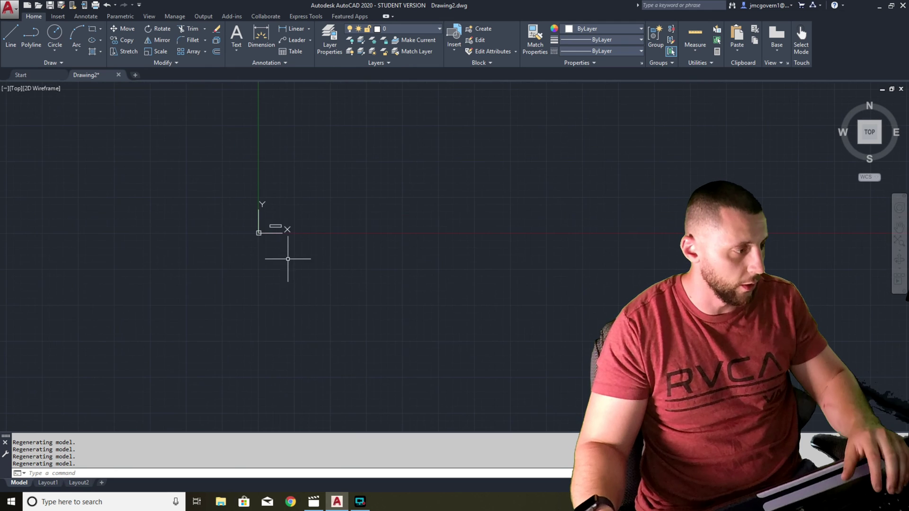
pyautogui.scroll(4, 314, 256)
pyautogui.moveTo(314, 255); pyautogui.dragTo(394, 301, button='middle')
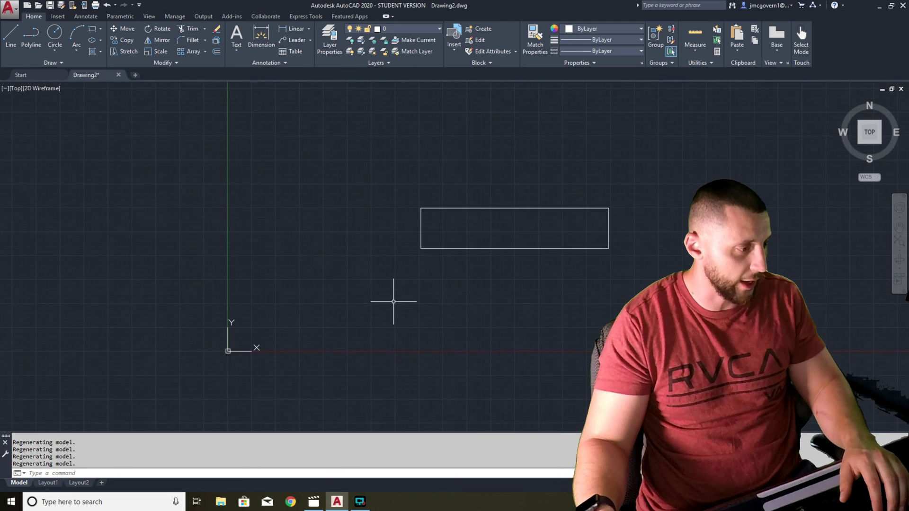
# - Set the grid spacing to 1 with the GRID command and check the grid at different zoom levels
pyautogui.write('grid')
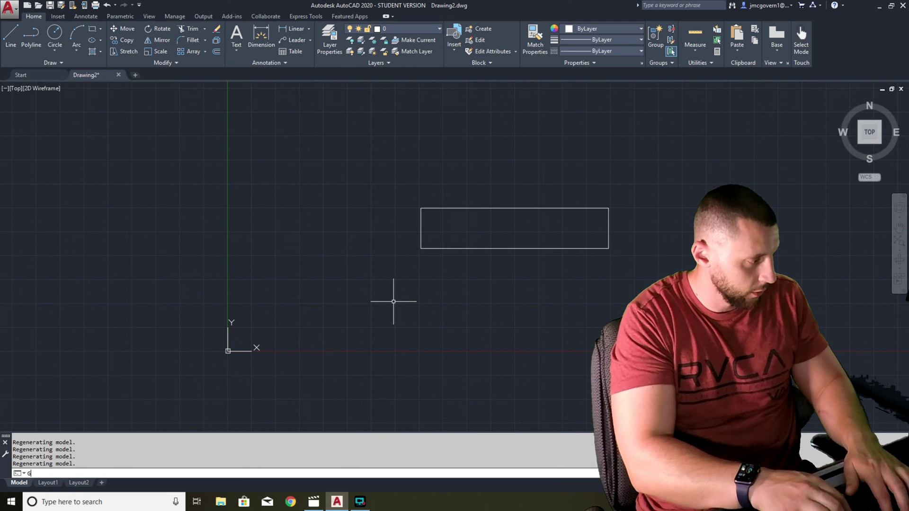
pyautogui.press('Return')
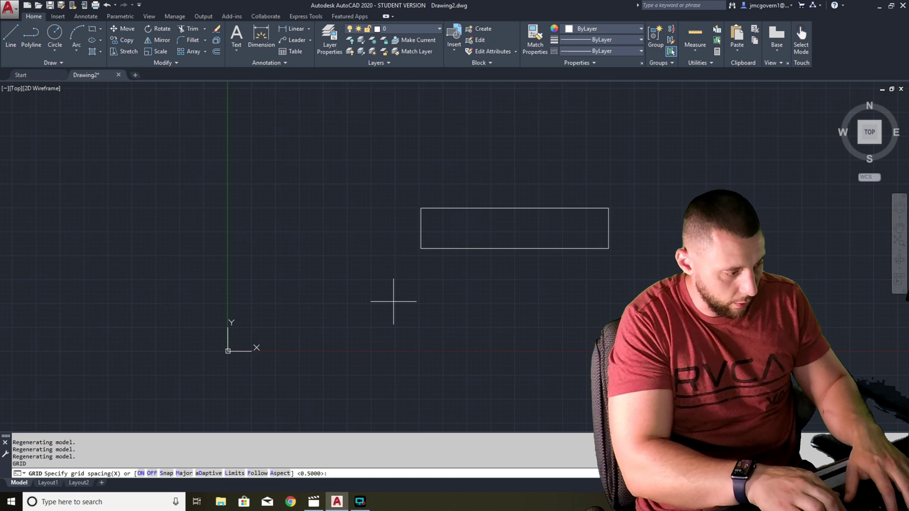
pyautogui.write('1')
pyautogui.press('Return')
pyautogui.scroll(5, 393, 301)
pyautogui.scroll(-5, 390, 302)
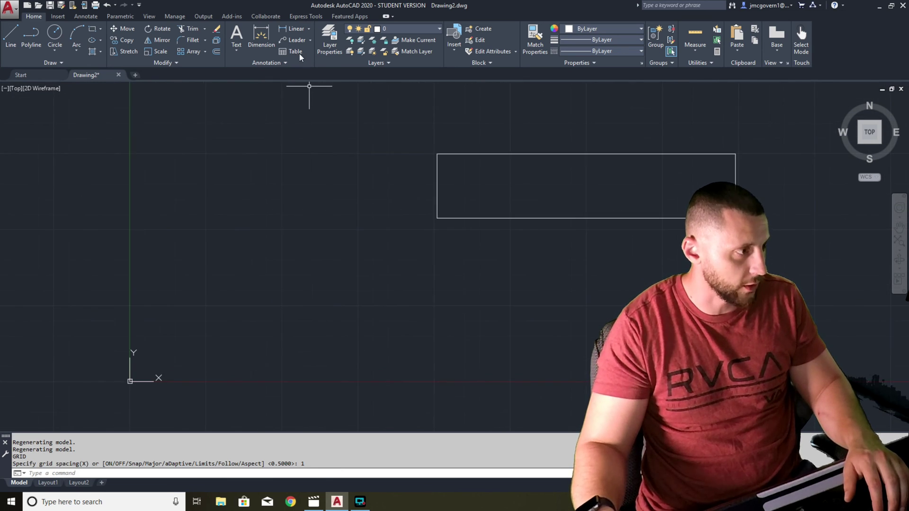
# - Draw a line from 0,0 to 1,0, inspect it against the grid near the origin, and discard it
pyautogui.click(28, 16)
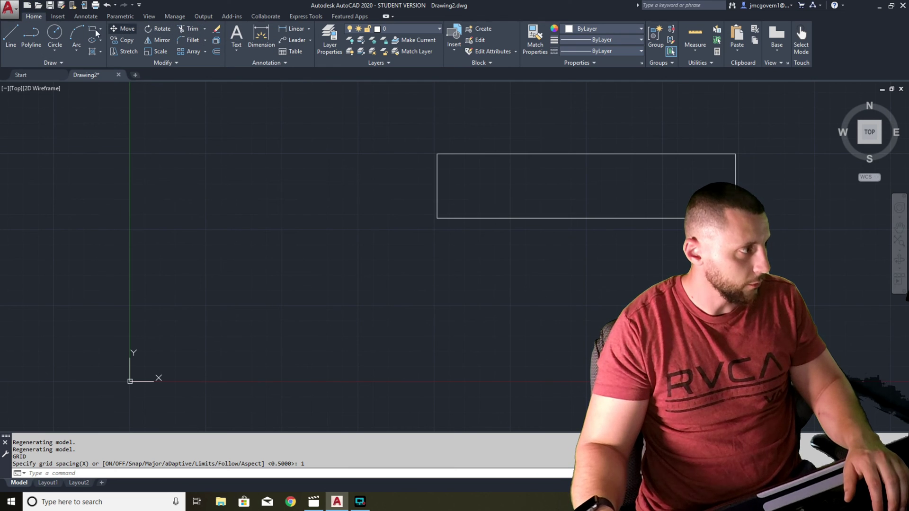
pyautogui.click(18, 32)
pyautogui.write('0')
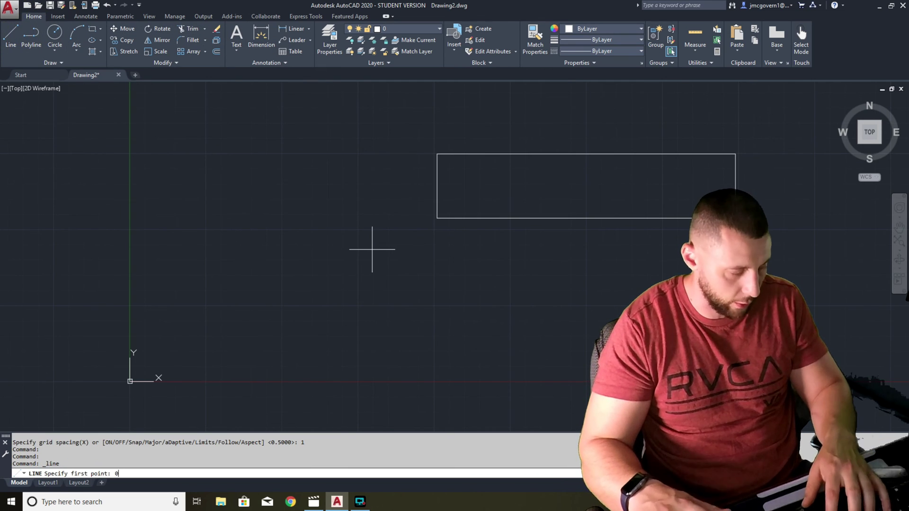
pyautogui.write(',0')
pyautogui.press('Return')
pyautogui.write('1,0')
pyautogui.press('Return')
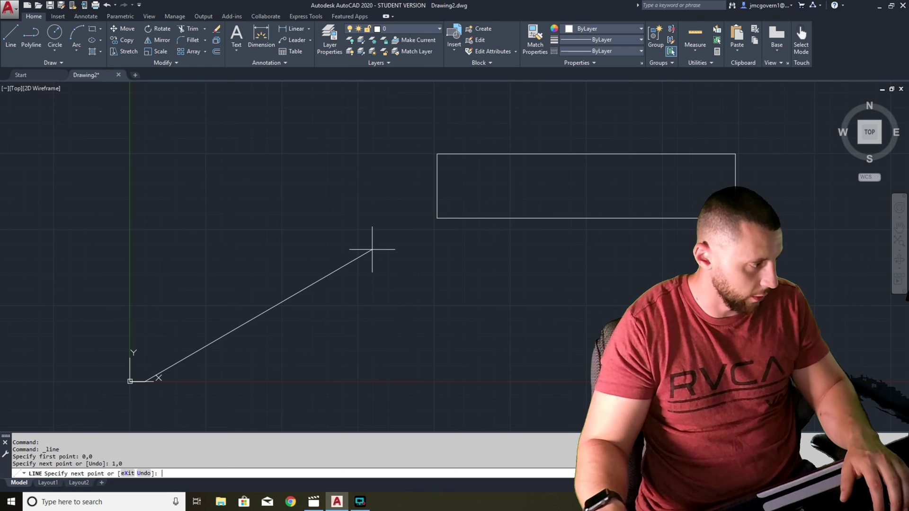
pyautogui.scroll(5, 138, 377)
pyautogui.moveTo(138, 377); pyautogui.dragTo(242, 254, button='middle')
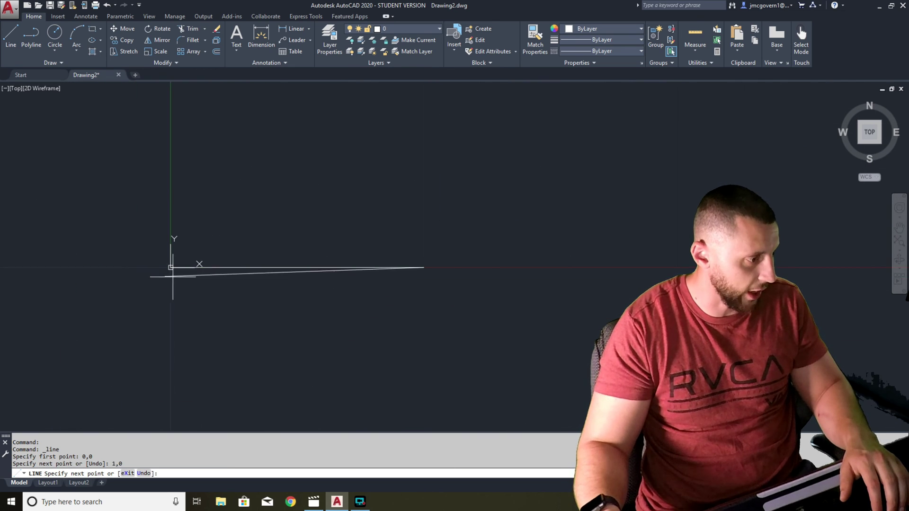
pyautogui.hotkey('ctrl', 'z')
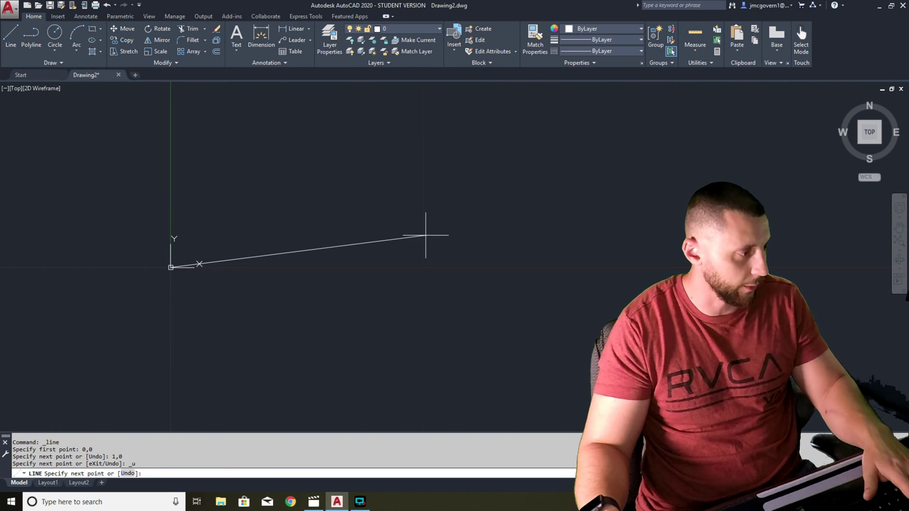
pyautogui.press('Escape')
# - Erase the remaining small rectangle with a crossing selection
pyautogui.scroll(-4, 443, 233)
pyautogui.scroll(3, 487, 204)
pyautogui.click(526, 261)
pyautogui.click(496, 229)
pyautogui.press('Delete')
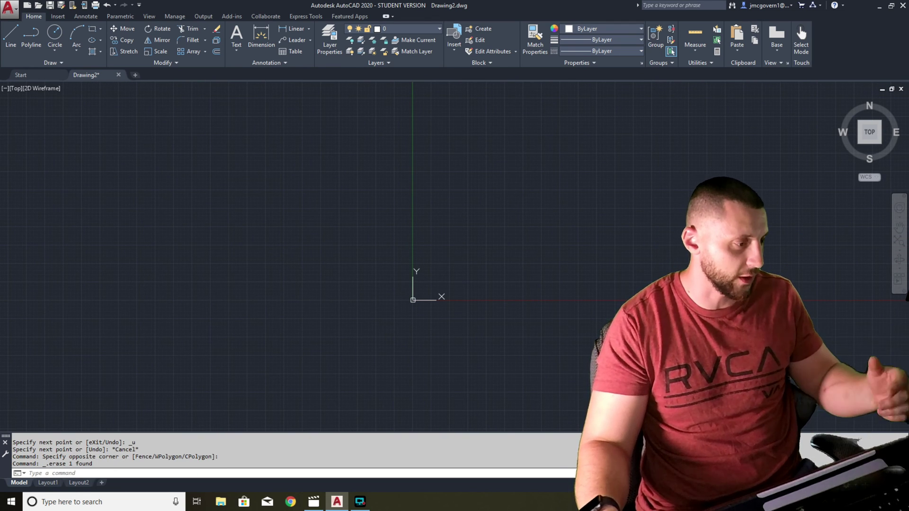
# - Draw a freehand circle above the X axis, on the negative X side of the Y axis
pyautogui.moveTo(592, 303); pyautogui.dragTo(527, 332, button='middle')
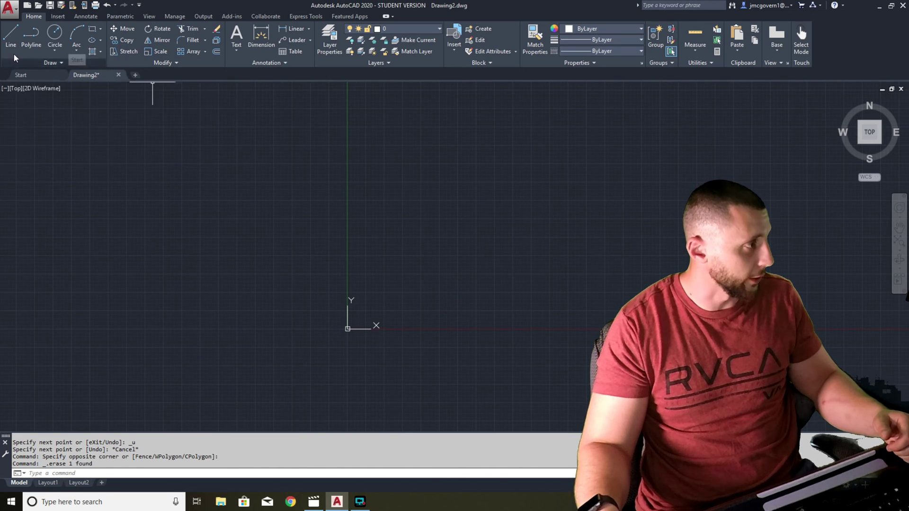
pyautogui.click(53, 34)
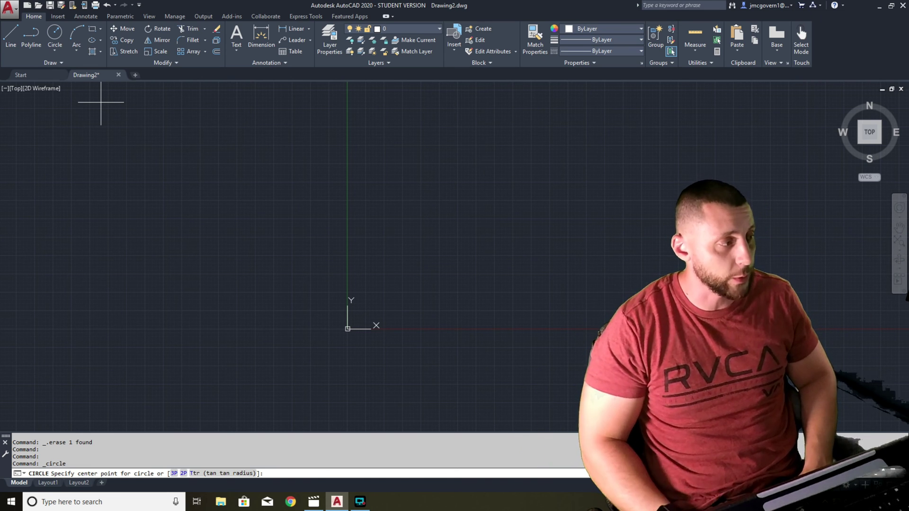
pyautogui.click(54, 33)
pyautogui.click(172, 228)
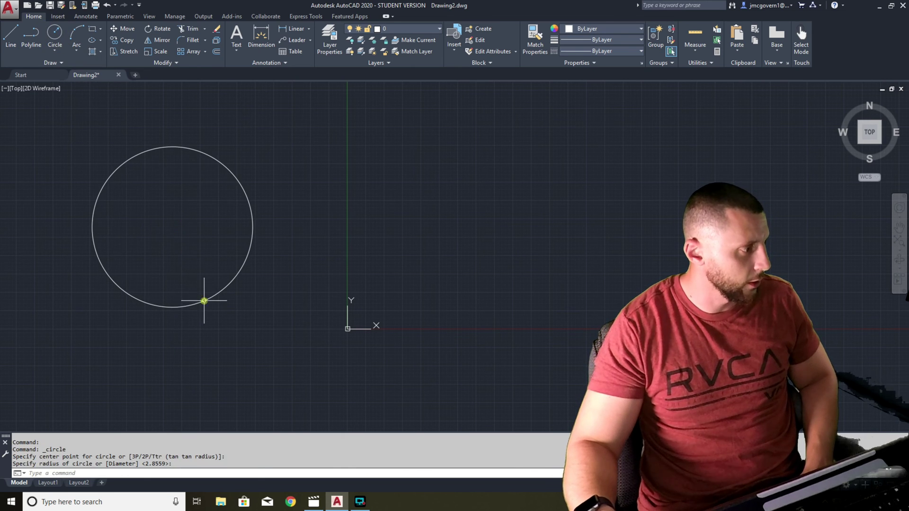
pyautogui.click(203, 300)
# - Draw a horizontal line through the circle's center, extending past the circle on both sides
pyautogui.click(10, 34)
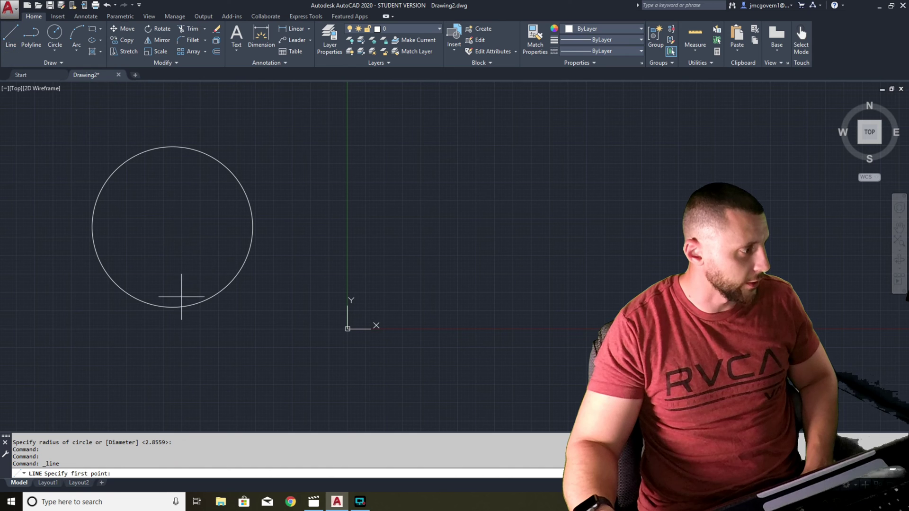
pyautogui.click(59, 227)
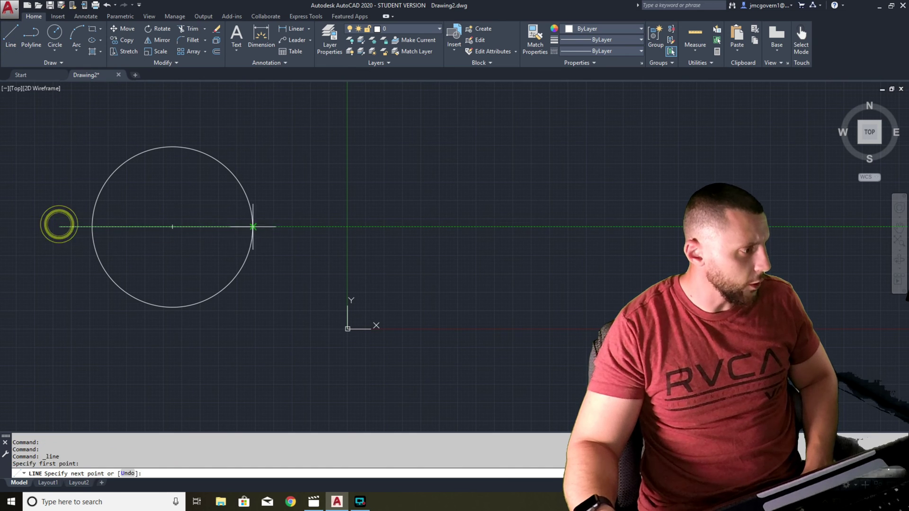
pyautogui.click(280, 227)
pyautogui.press('Escape')
# - Draw a vertical line through the midpoint of the horizontal line, extending above and below the circle
pyautogui.press('Return')
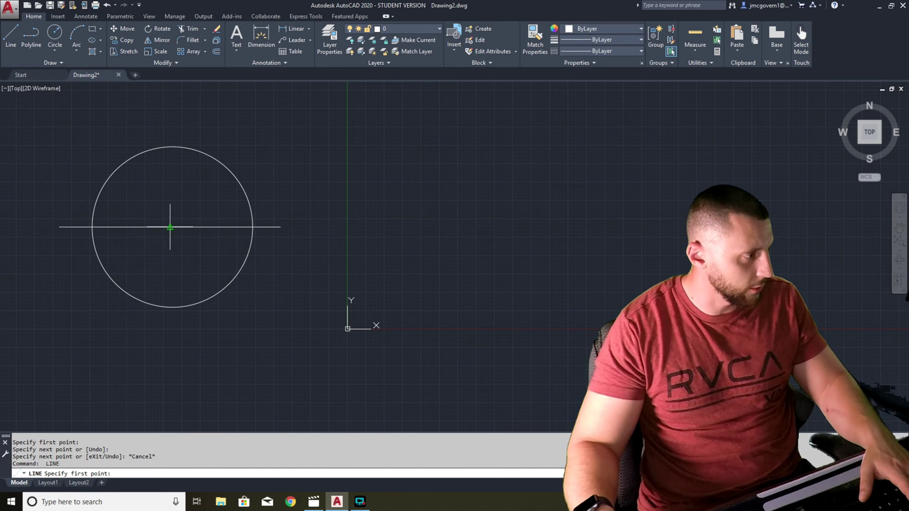
pyautogui.click(168, 131)
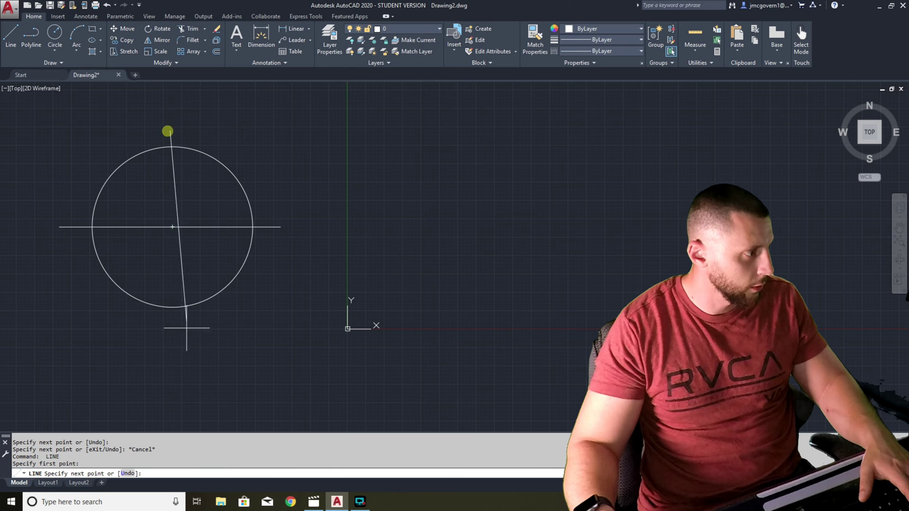
pyautogui.click(169, 357)
pyautogui.press('Escape')
pyautogui.click(236, 53)
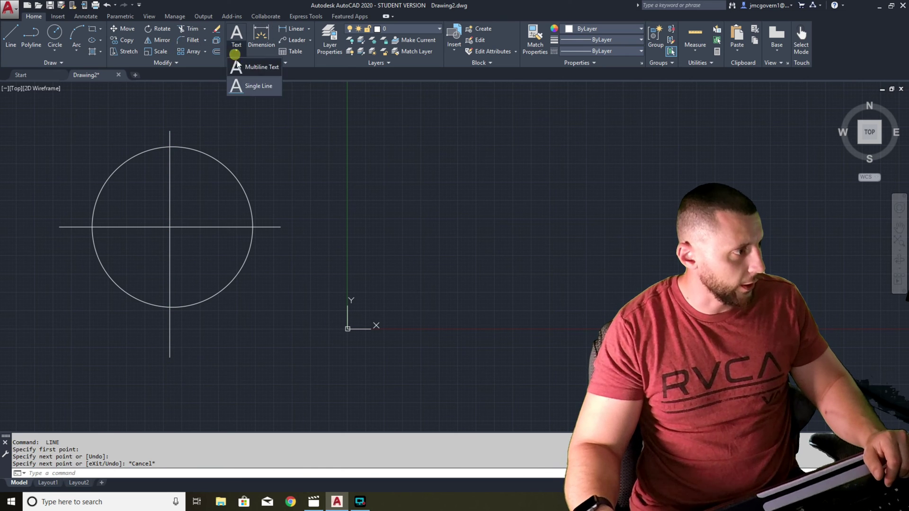
pyautogui.click(250, 85)
pyautogui.click(301, 146)
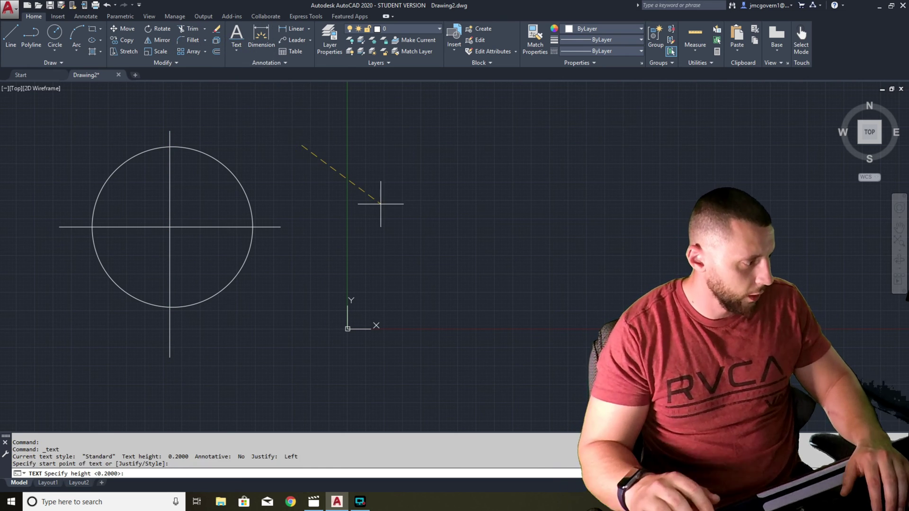
pyautogui.press('Escape')
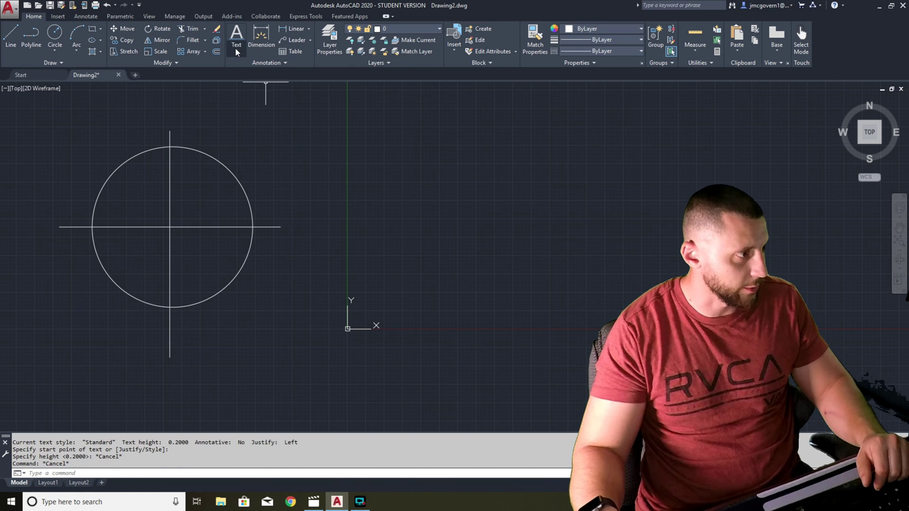
# - Add the single-line text "0°", height 1 and rotation 0, beyond the horizontal line's right end, and move the circle with its lines about 3.36 toward it
pyautogui.click(235, 50)
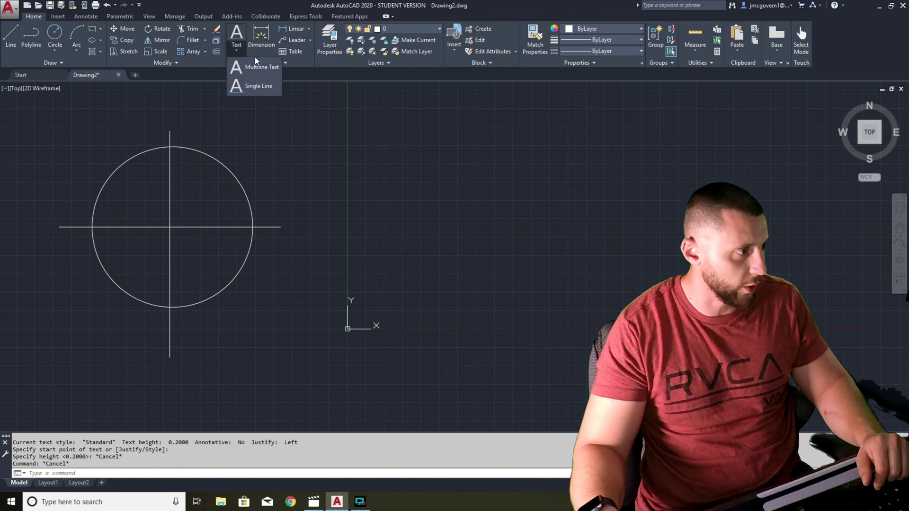
pyautogui.click(263, 87)
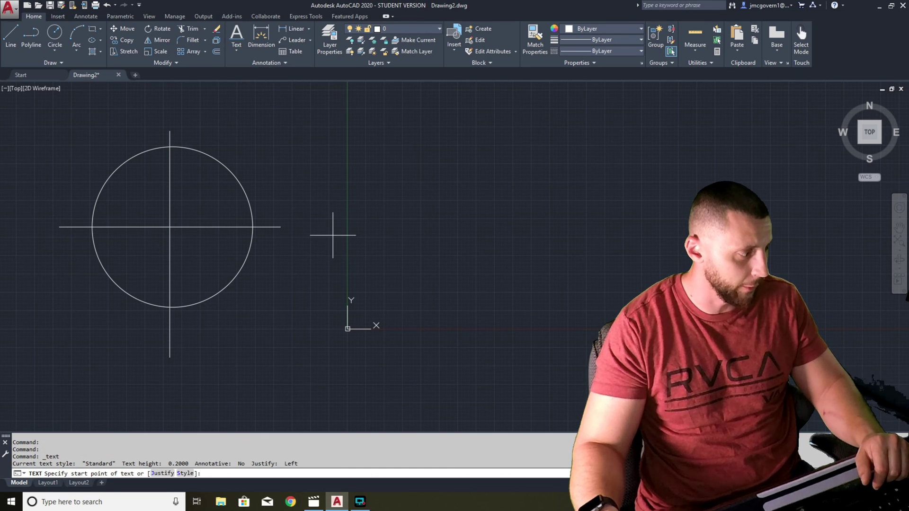
pyautogui.click(317, 231)
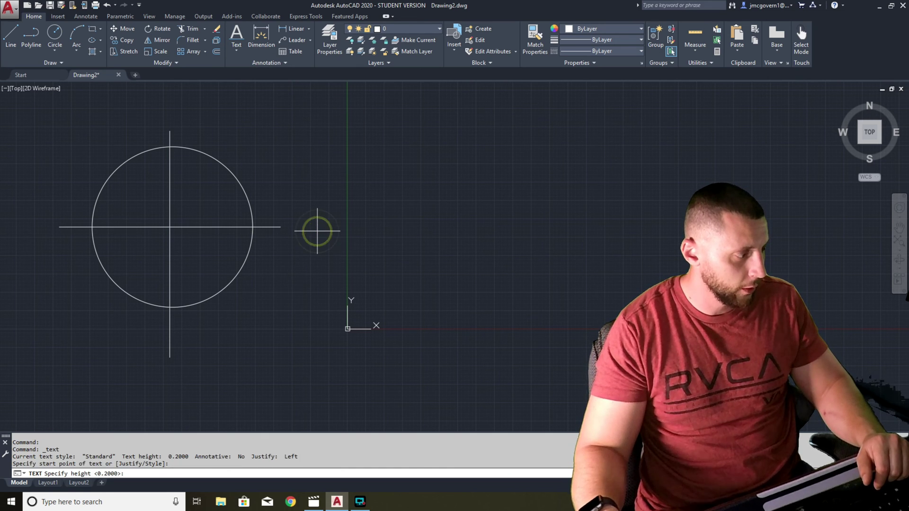
pyautogui.write('1')
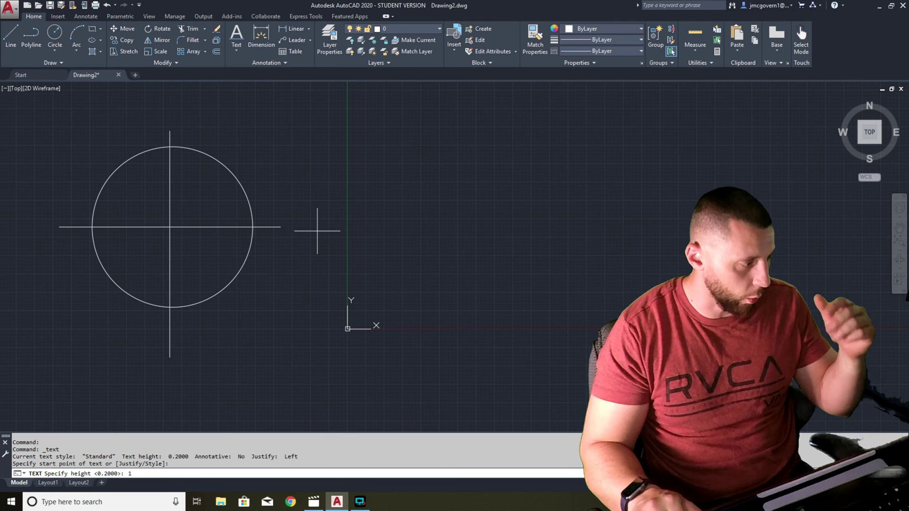
pyautogui.press('Return')
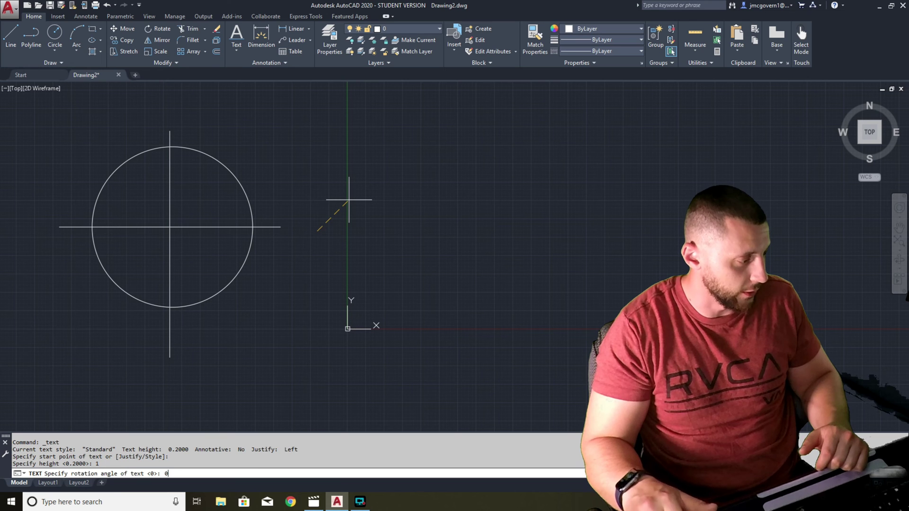
pyautogui.press('Return')
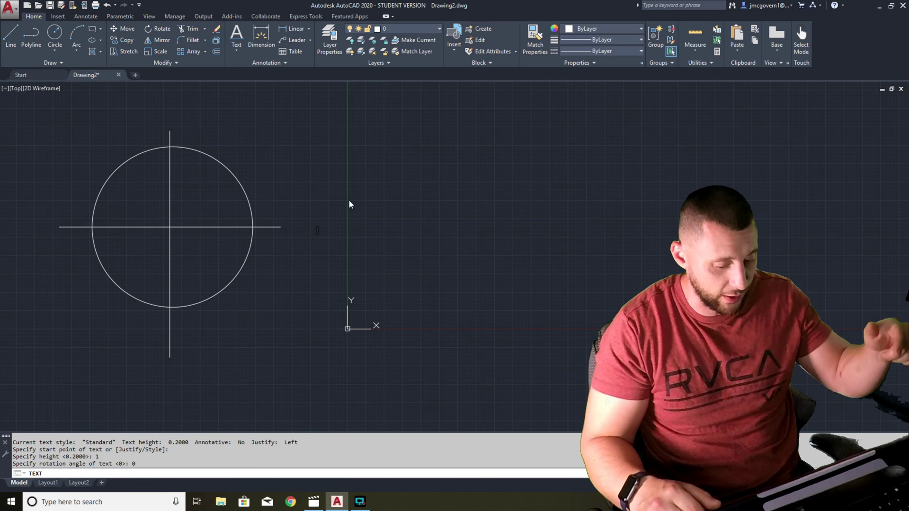
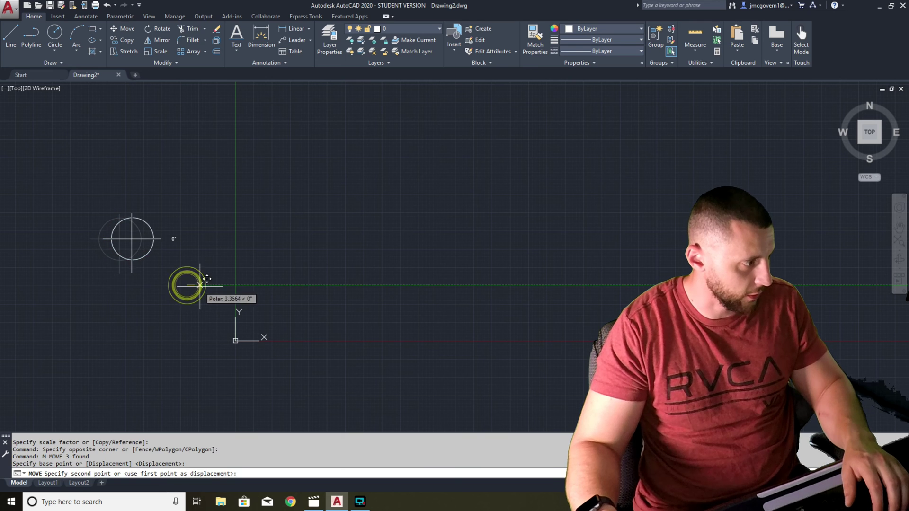
pyautogui.click(201, 285)
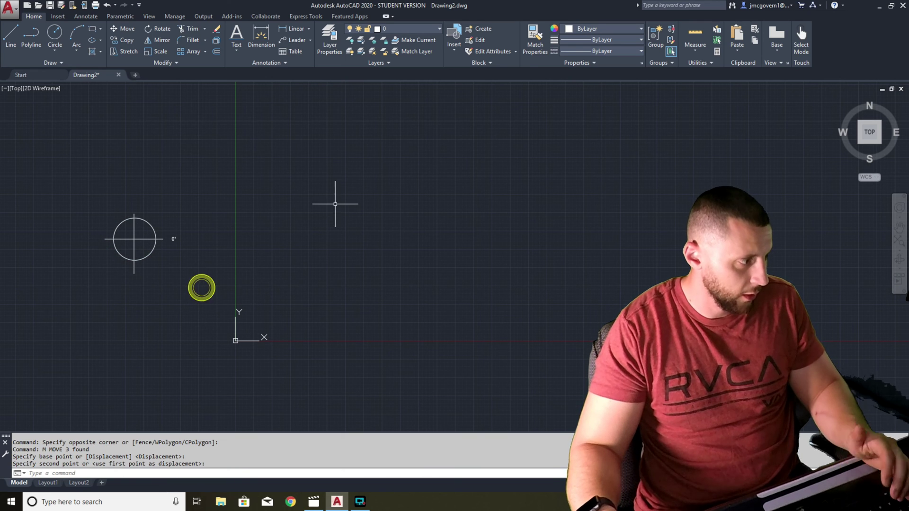
pyautogui.click(154, 50)
pyautogui.click(139, 200)
pyautogui.click(103, 263)
pyautogui.press('Return')
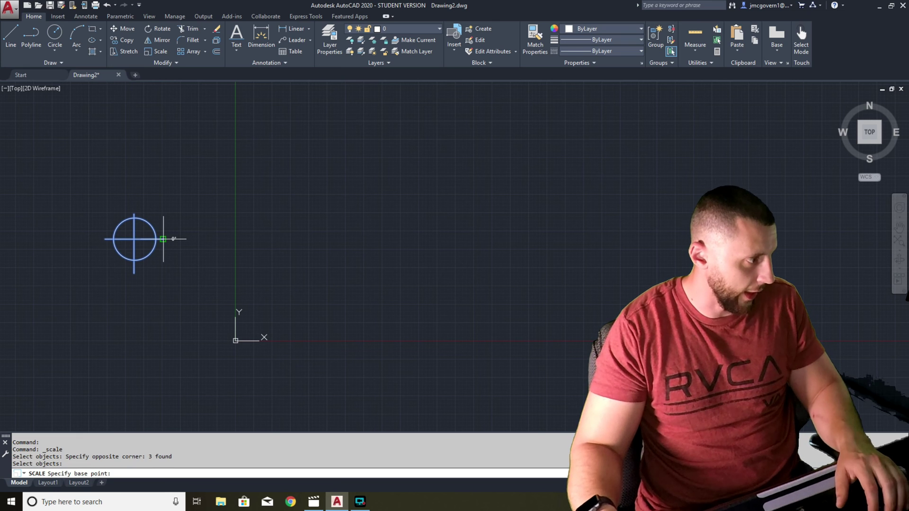
pyautogui.click(163, 239)
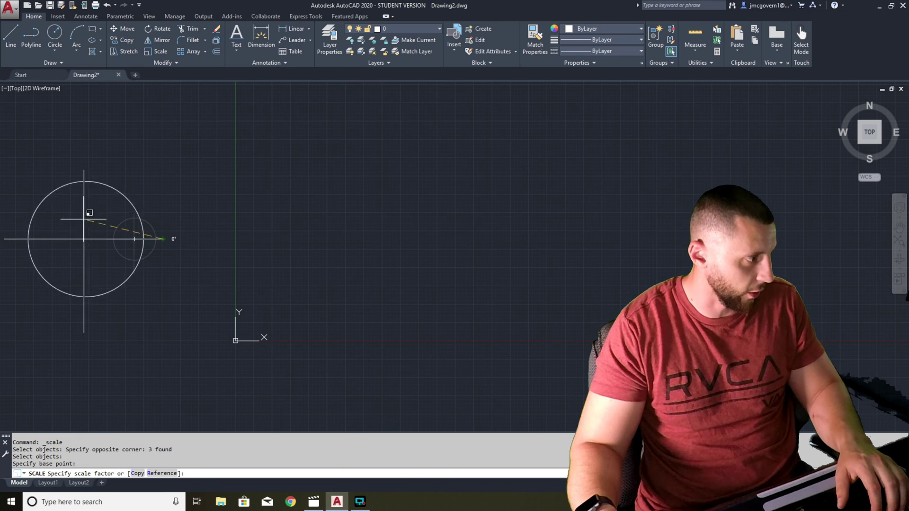
pyautogui.press('Escape')
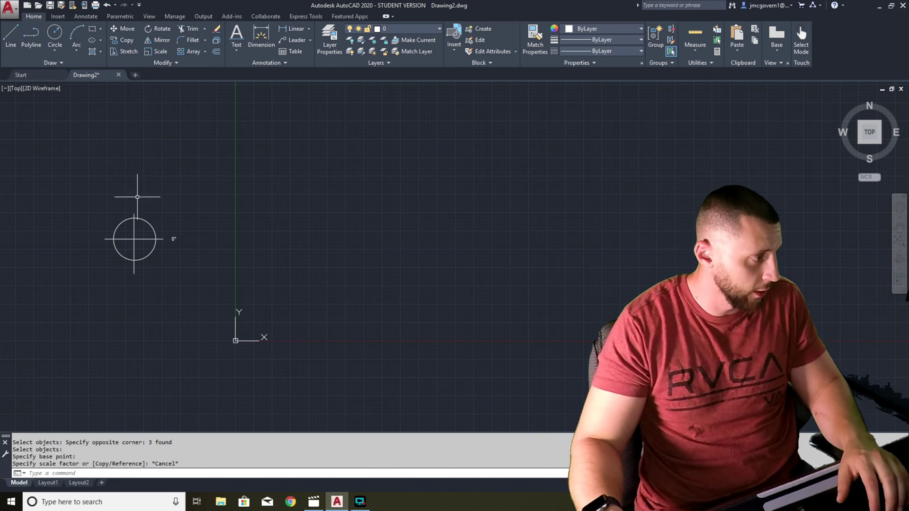
# - Copy the 0° label to above the circle, to the left end of the horizontal line, and below the circle
pyautogui.scroll(5, 128, 237)
pyautogui.click(345, 203)
pyautogui.click(311, 283)
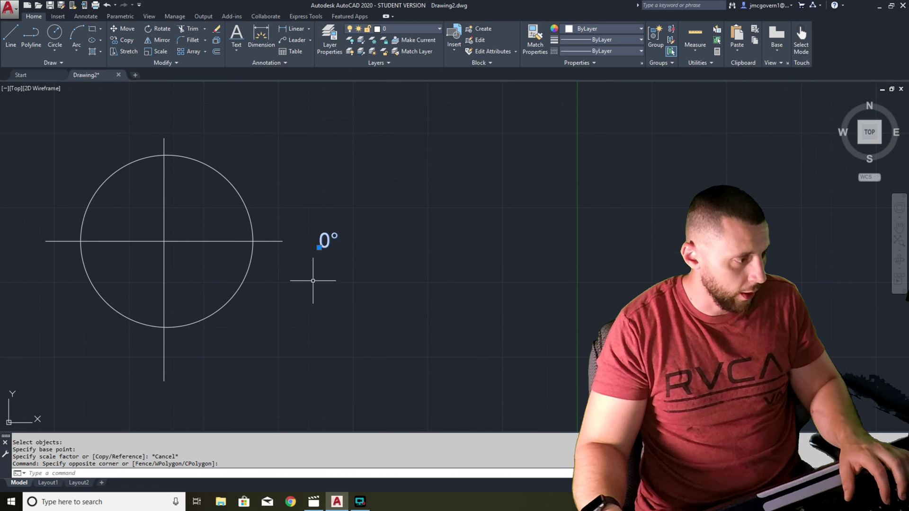
pyautogui.click(352, 209)
pyautogui.click(314, 260)
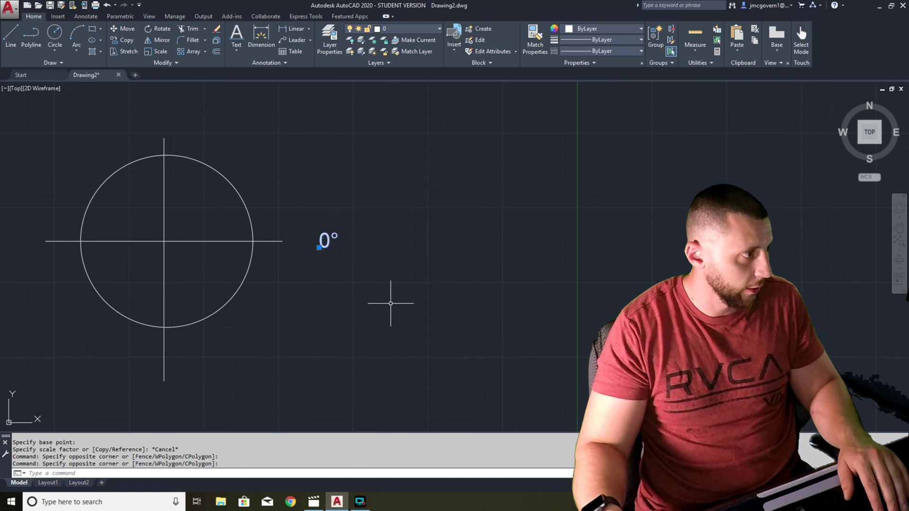
pyautogui.click(121, 39)
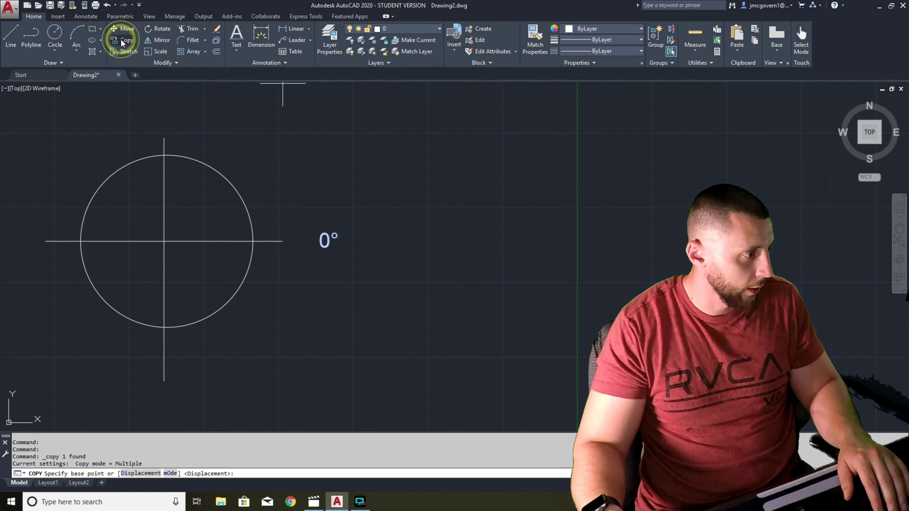
pyautogui.click(334, 245)
pyautogui.click(171, 125)
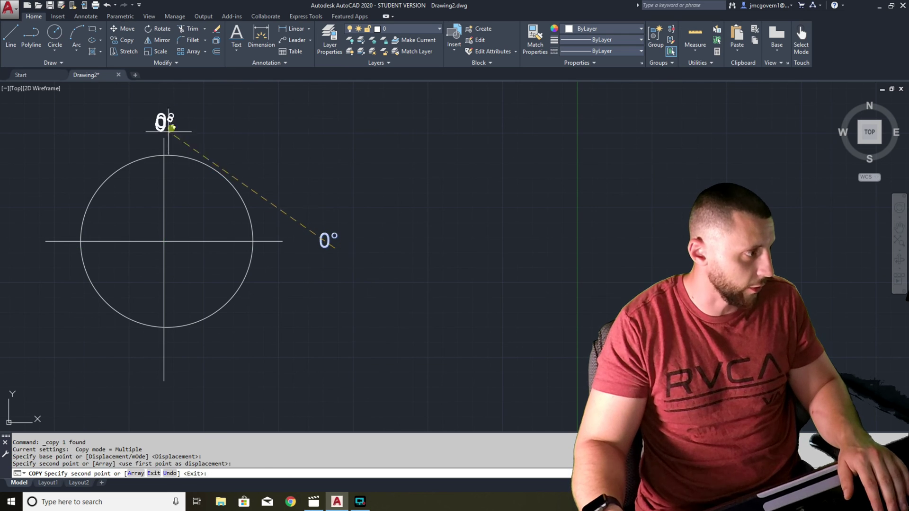
pyautogui.click(33, 245)
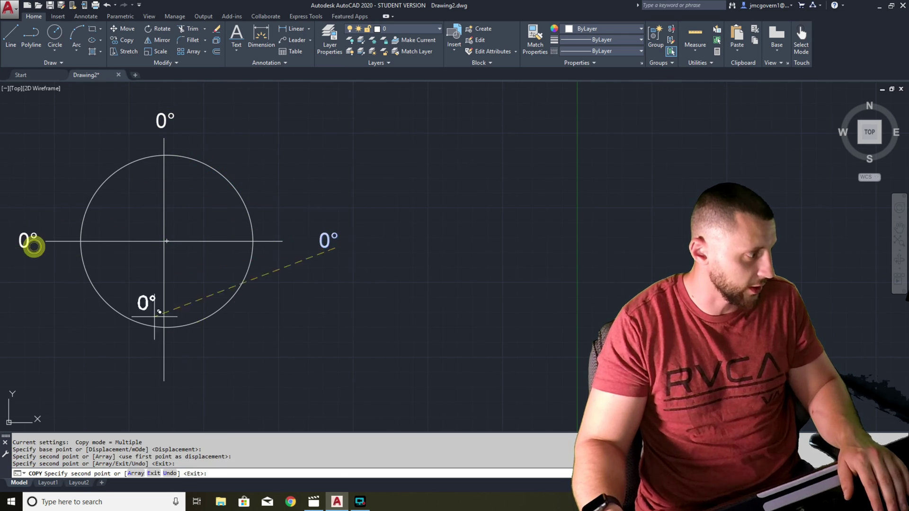
pyautogui.click(170, 408)
pyautogui.press('Escape')
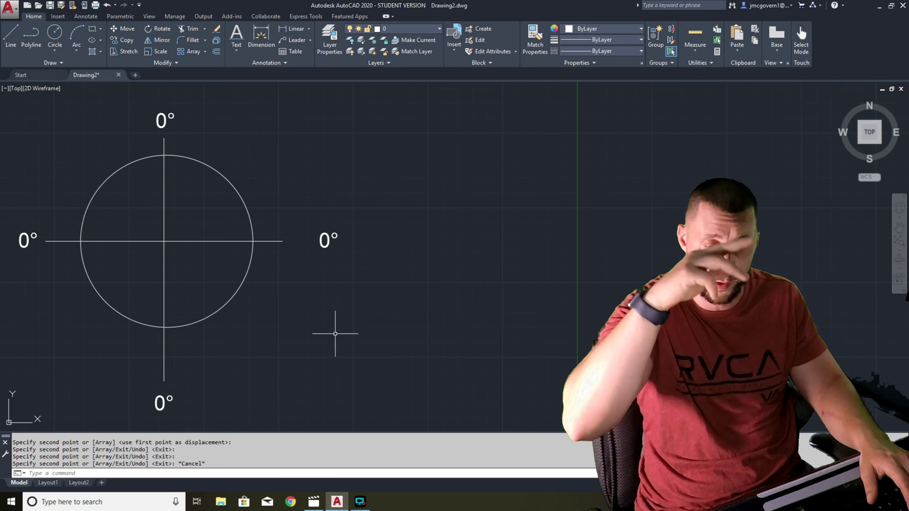
# - Edit the copied labels to read 90° above the circle, 180° on its left side and 270° below it
pyautogui.moveTo(162, 122); pyautogui.dragTo(345, 122, button='middle')
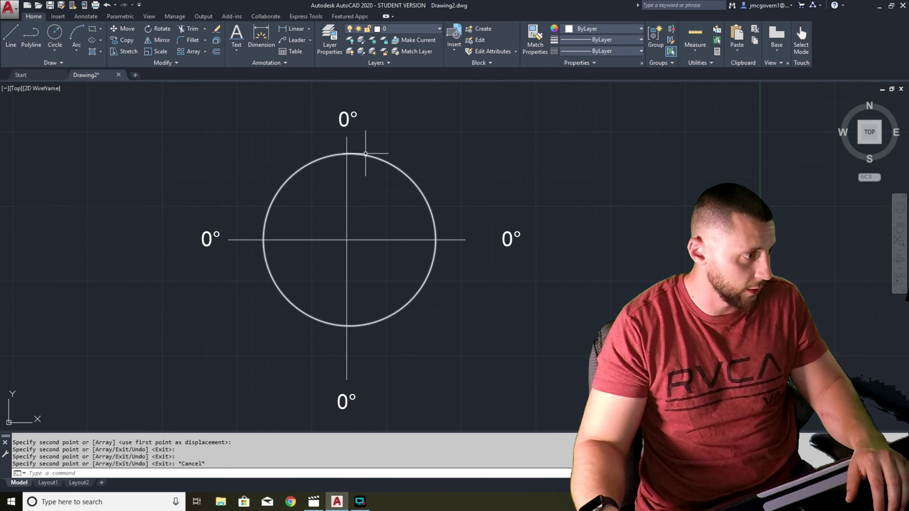
pyautogui.doubleClick(344, 121)
pyautogui.write('90')
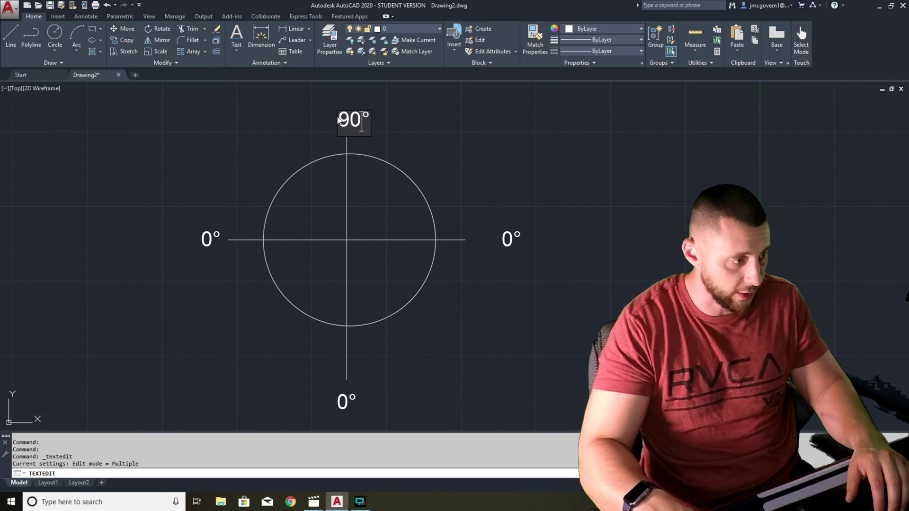
pyautogui.press('Return')
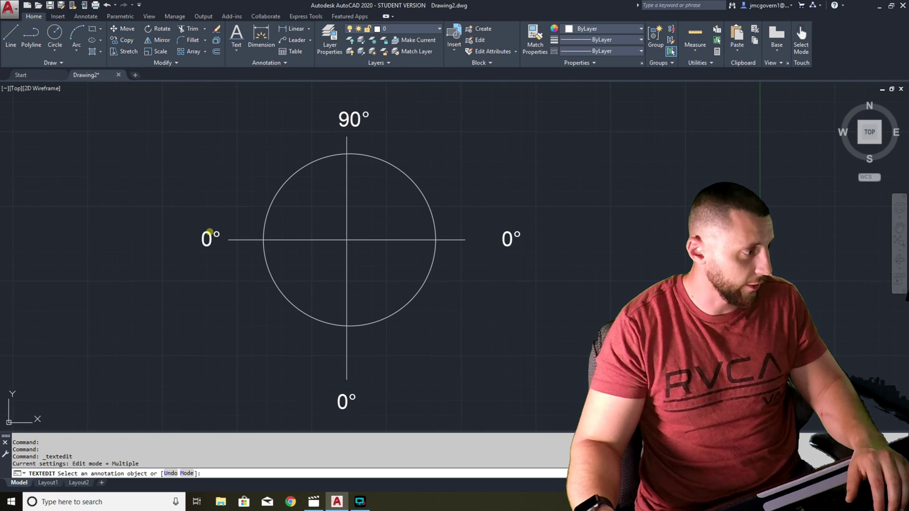
pyautogui.click(209, 235)
pyautogui.write('180')
pyautogui.click(243, 335)
pyautogui.moveTo(356, 322); pyautogui.dragTo(344, 244, button='middle')
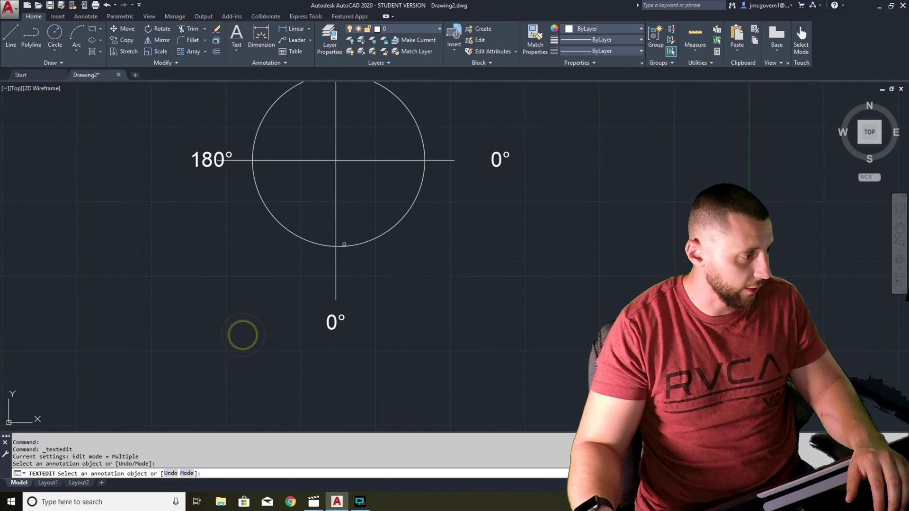
pyautogui.click(333, 322)
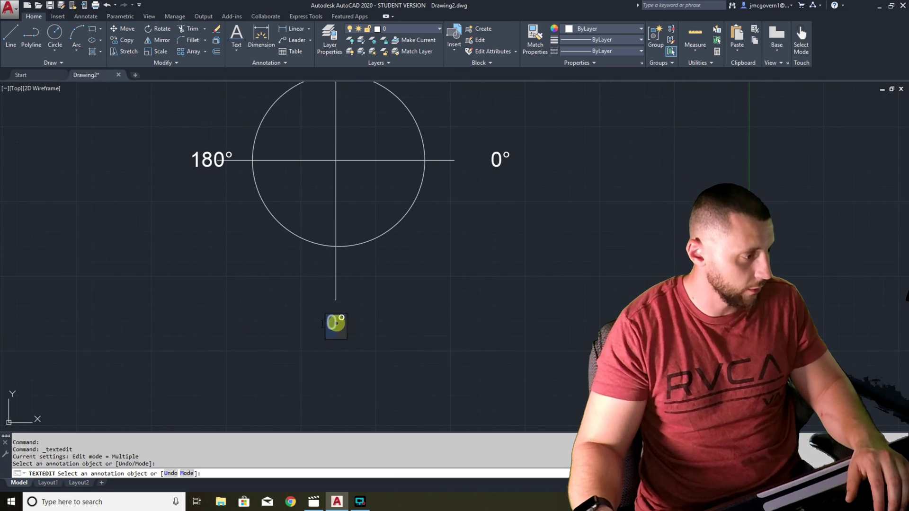
pyautogui.write('270')
pyautogui.click(496, 315)
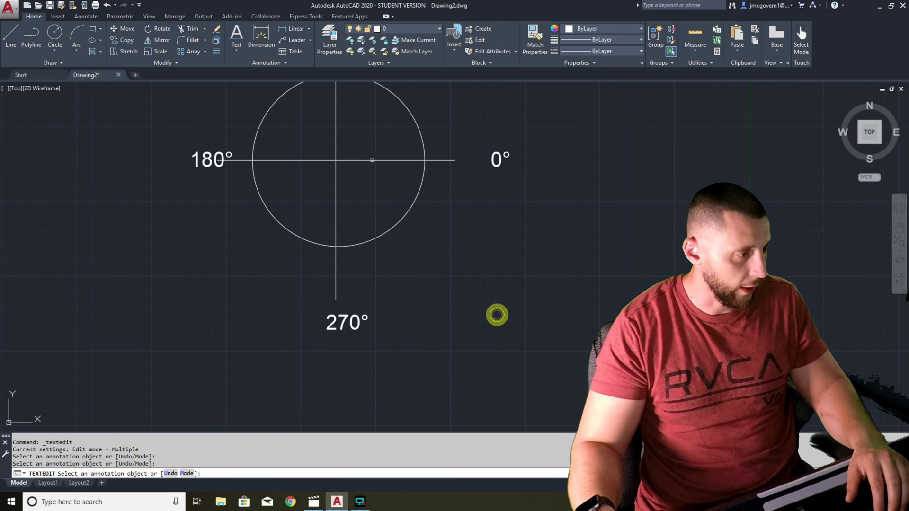
pyautogui.press('Escape')
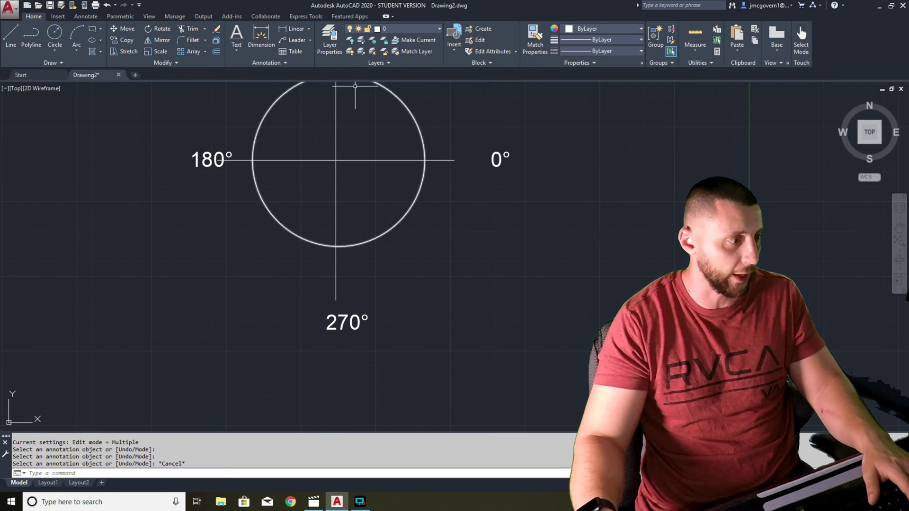
pyautogui.scroll(-5, 401, 173)
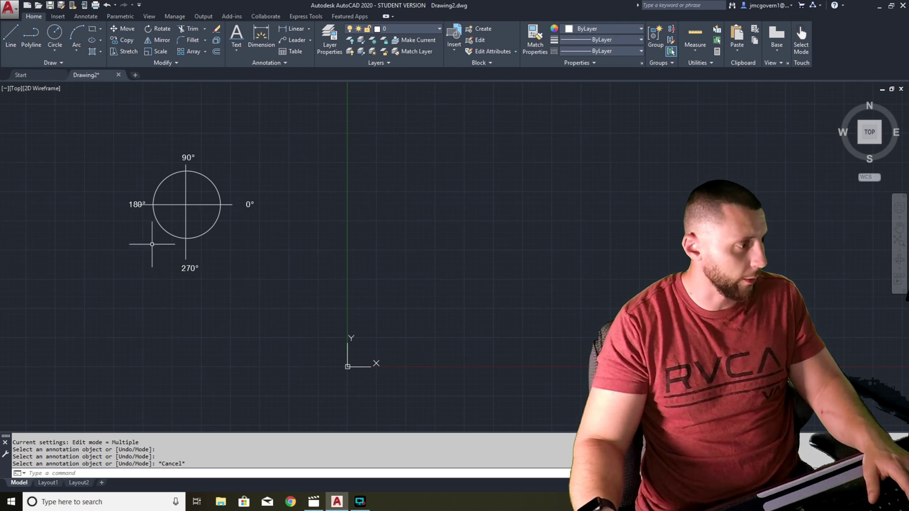
pyautogui.click(14, 35)
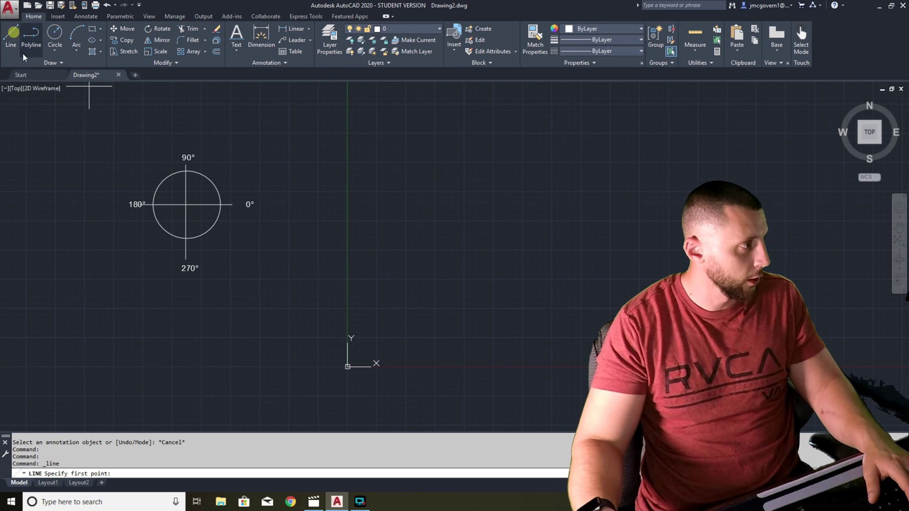
pyautogui.click(15, 36)
pyautogui.click(411, 221)
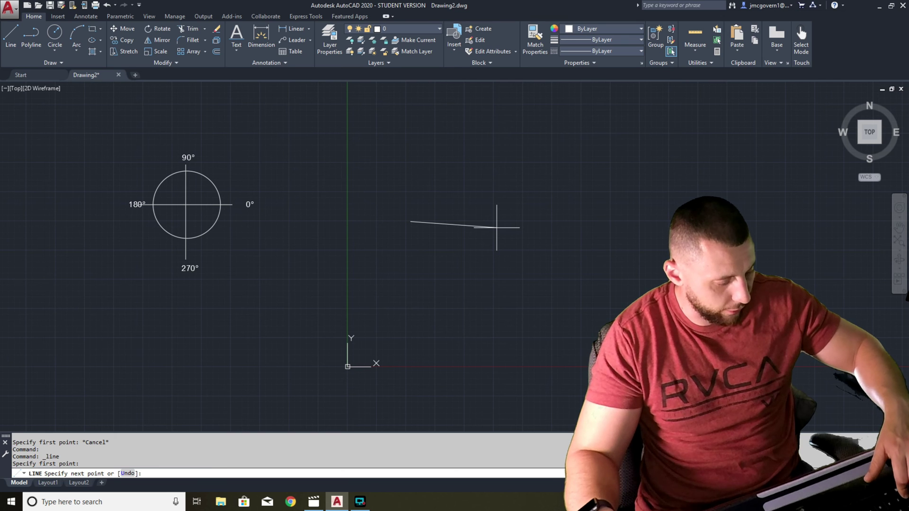
pyautogui.press('F8')
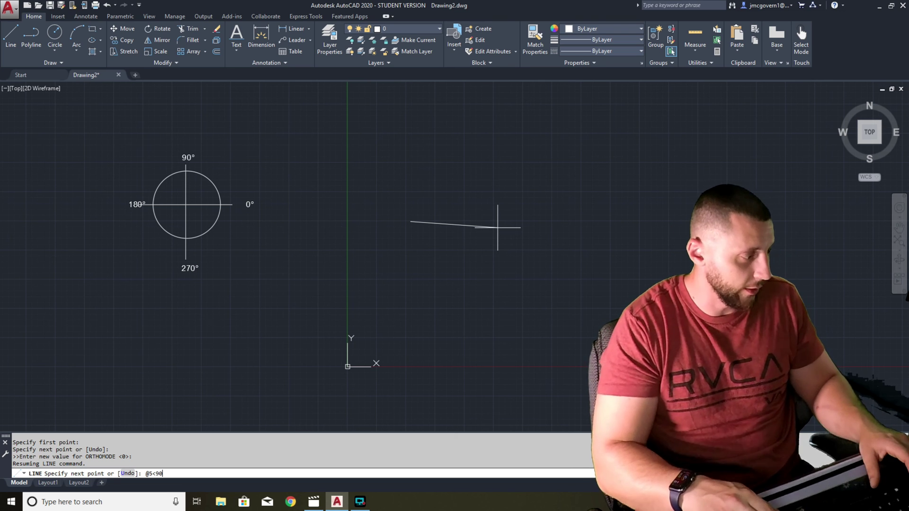
pyautogui.press('Return')
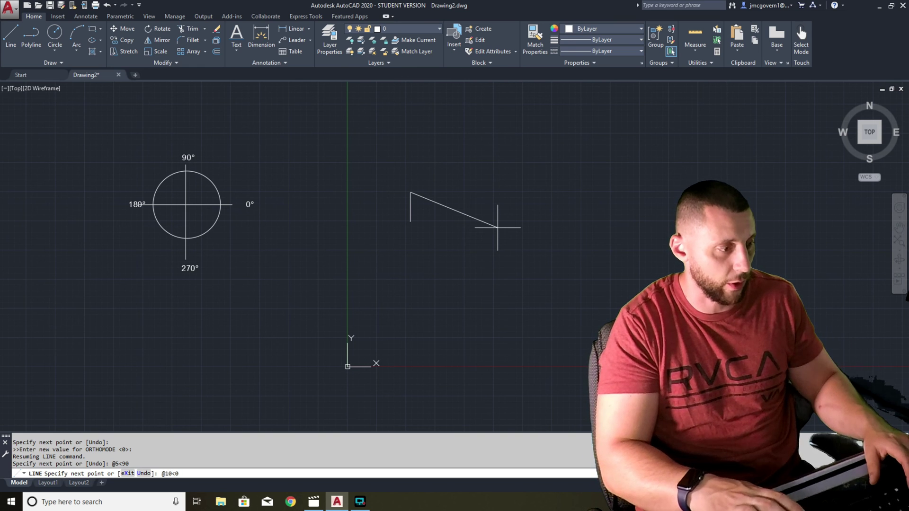
pyautogui.press('Return')
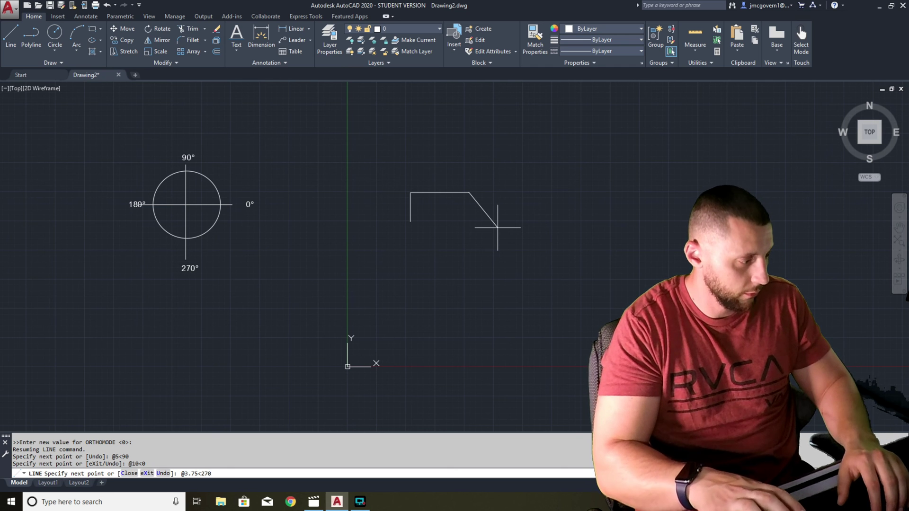
pyautogui.press('Return')
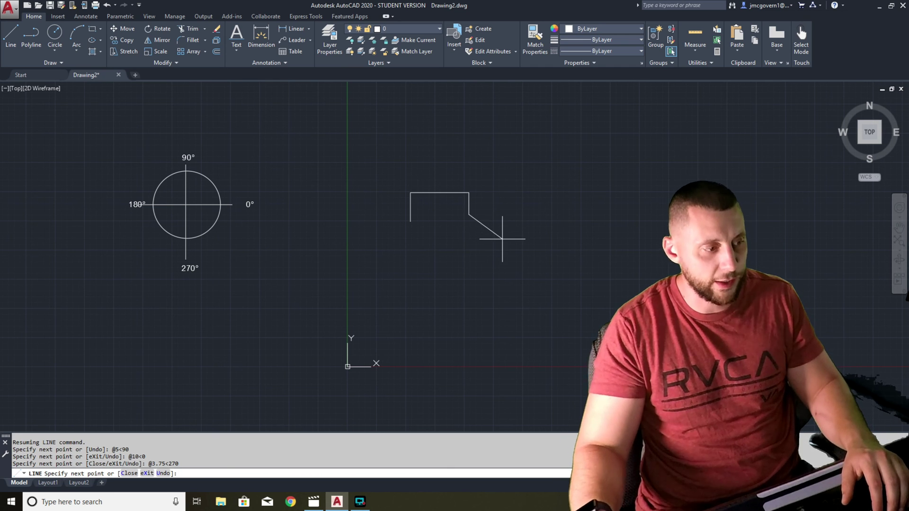
pyautogui.press('Escape')
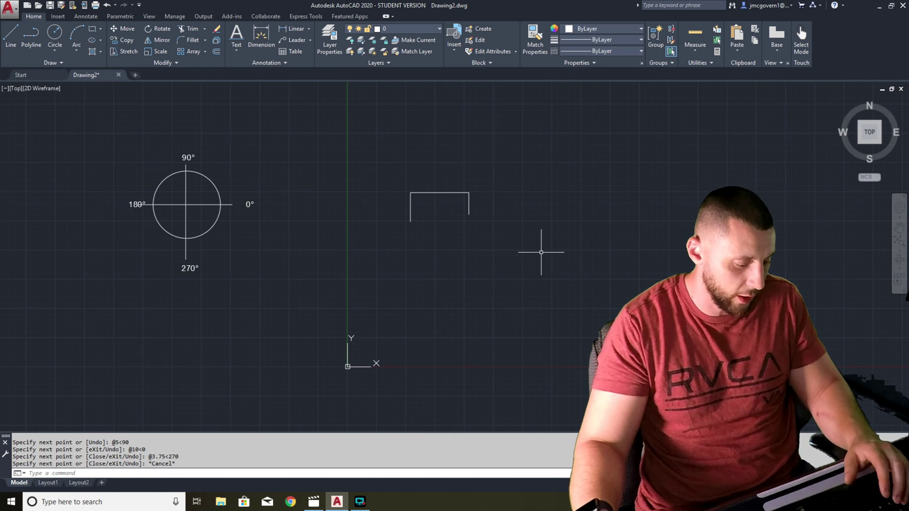
# - Draw two connected lines starting at 2,2, with the next points at relative coordinates @5,0 and polar coordinates @5<30
pyautogui.write('line')
pyautogui.press('Return')
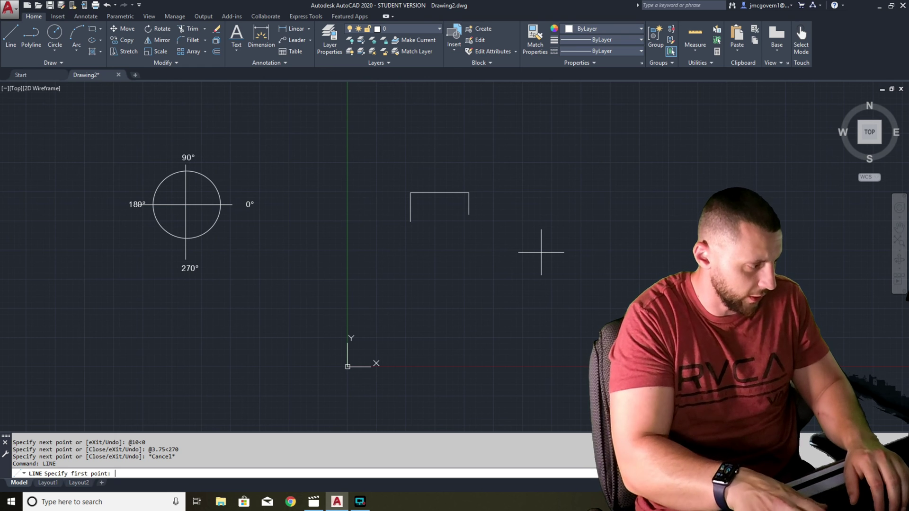
pyautogui.press('Return')
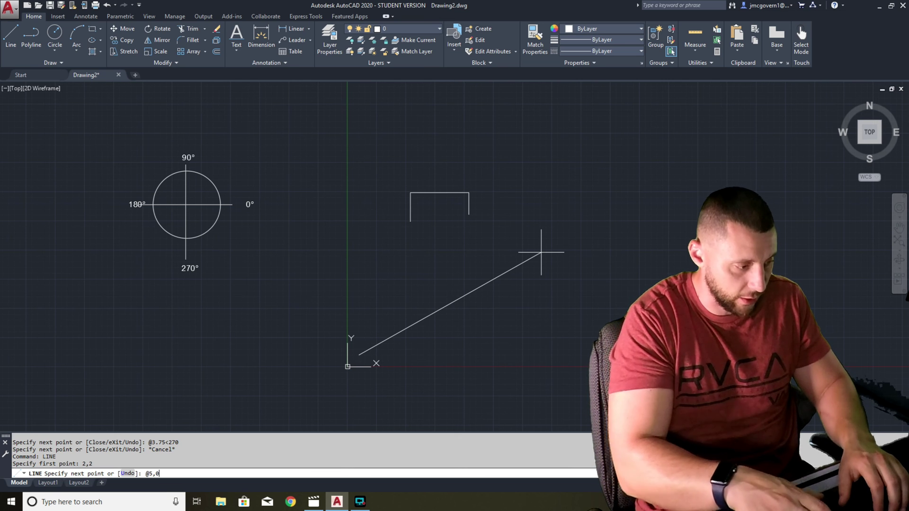
pyautogui.press('Return')
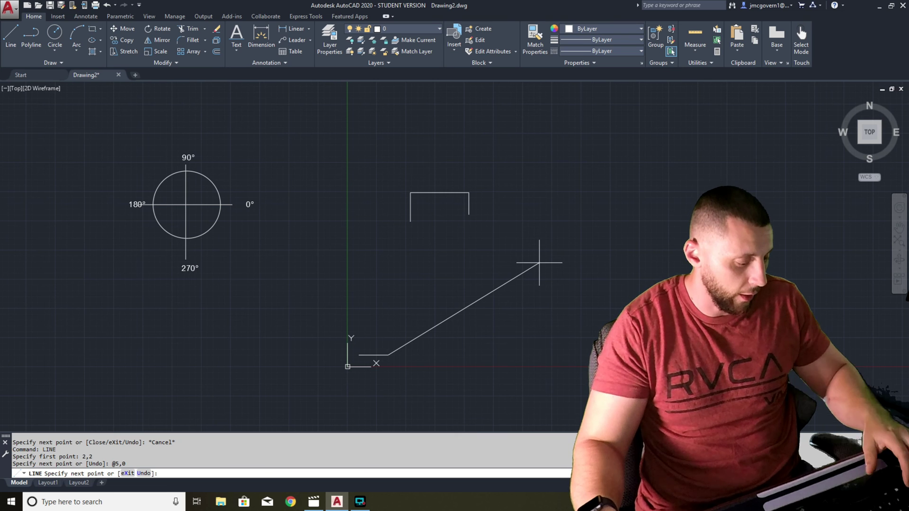
pyautogui.press('F8')
pyautogui.write('@5<30')
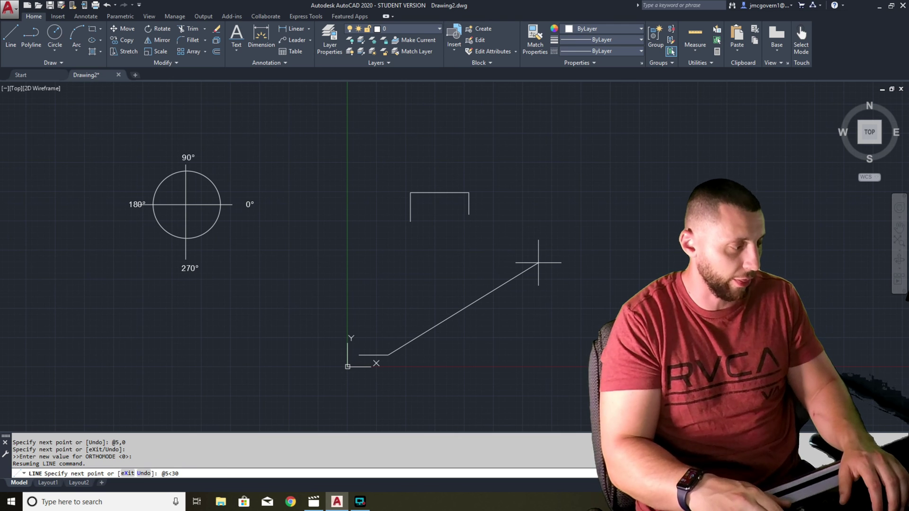
pyautogui.press('Return')
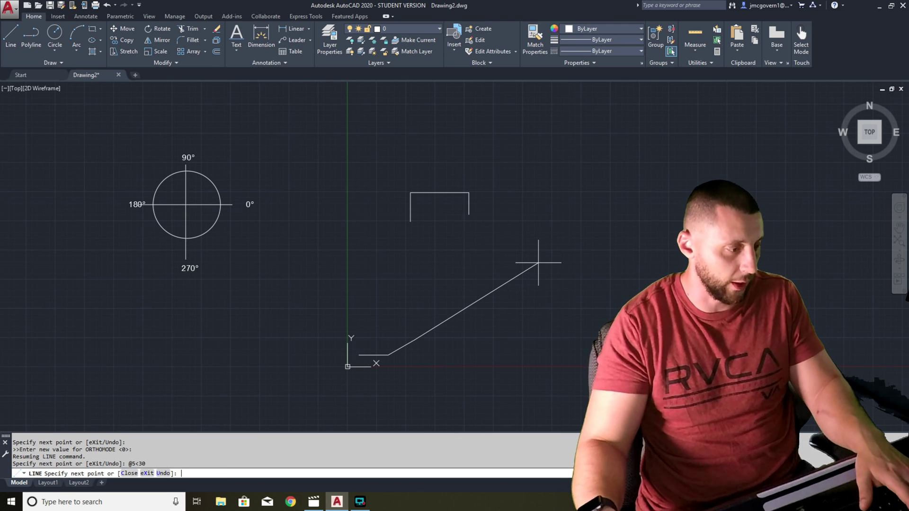
pyautogui.press('Escape')
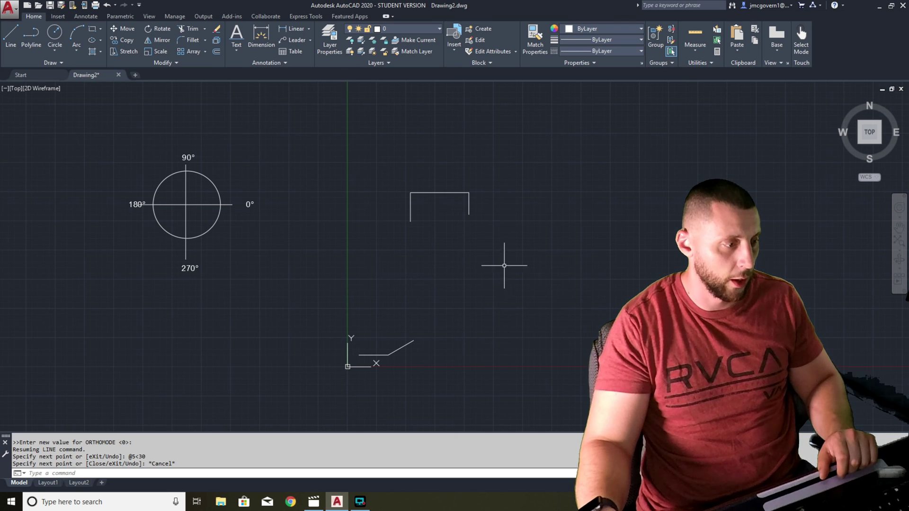
# - Try crossing and window selections over parts of the three connected lines above the X axis, leaving nothing selected
pyautogui.click(508, 170)
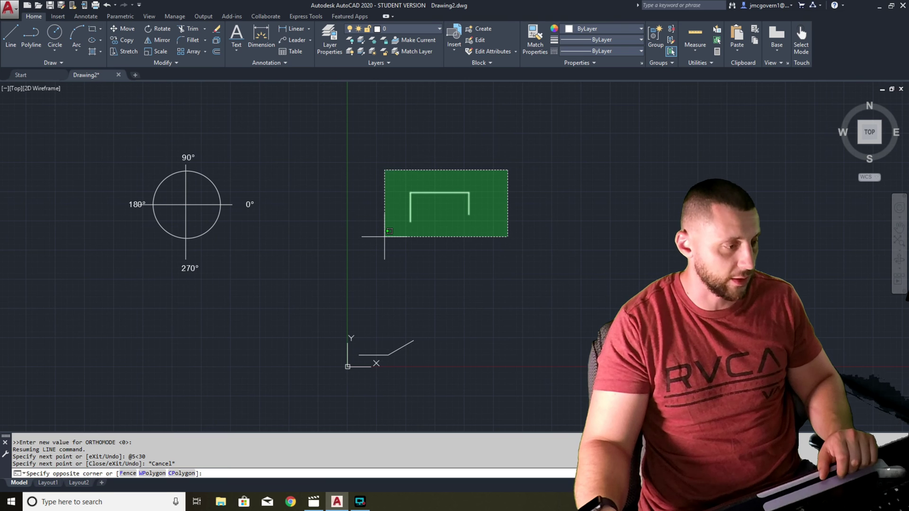
pyautogui.click(530, 245)
pyautogui.click(336, 144)
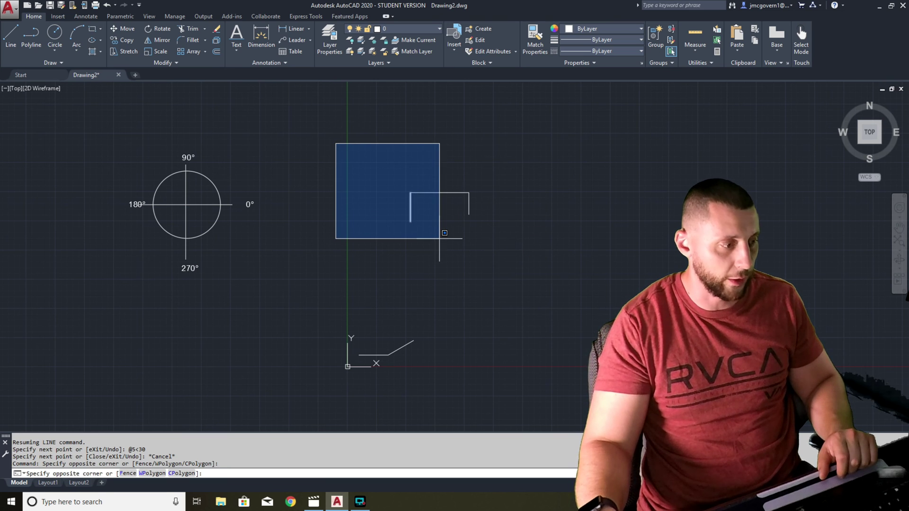
pyautogui.click(440, 236)
pyautogui.click(542, 179)
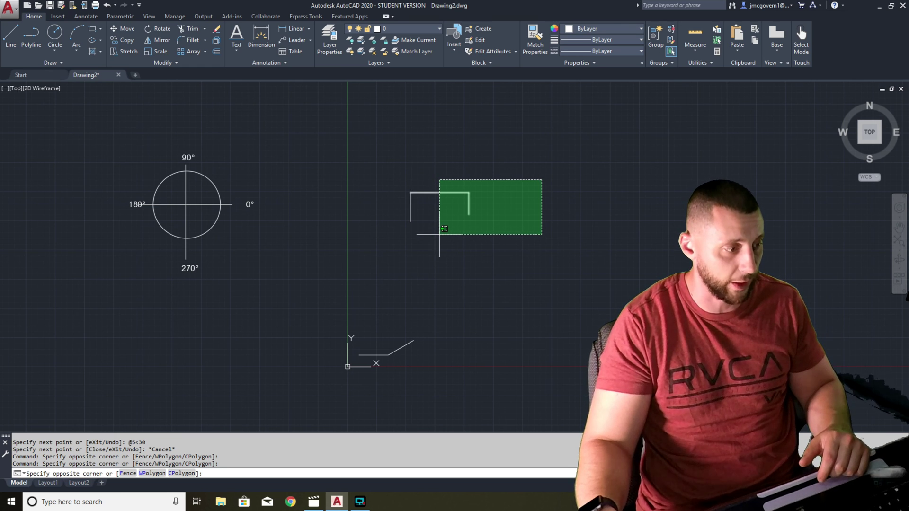
pyautogui.click(502, 229)
pyautogui.click(441, 173)
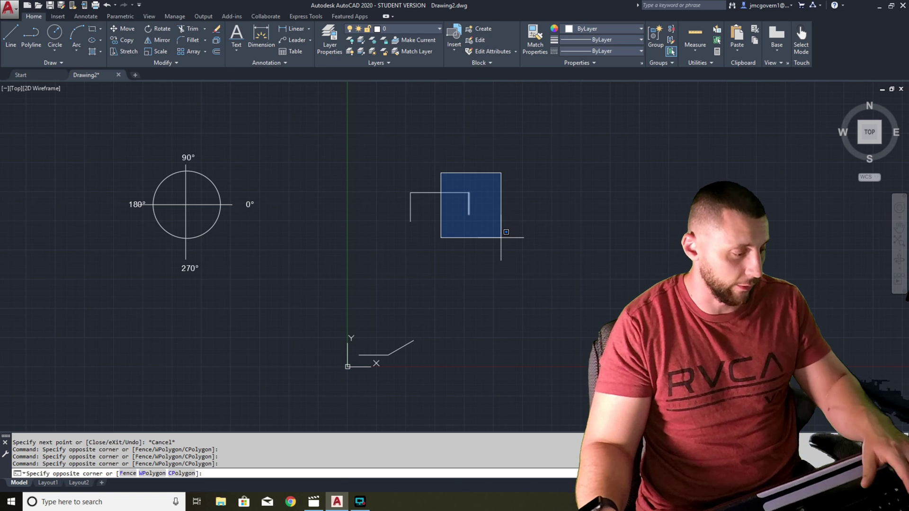
pyautogui.press('Escape')
# - Erase the three-line shape, the two lines near the origin, and the circle with its lines and angle labels
pyautogui.click(493, 167)
pyautogui.click(389, 258)
pyautogui.click(463, 312)
pyautogui.click(351, 383)
pyautogui.click(268, 137)
pyautogui.click(102, 284)
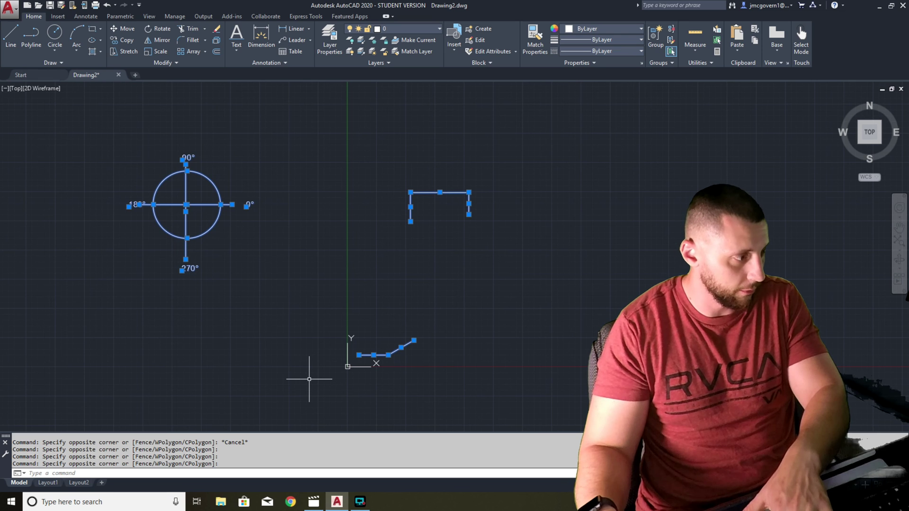
pyautogui.press('Delete')
pyautogui.moveTo(476, 234)
pyautogui.mouseDown(button='middle')
pyautogui.moveTo(371, 193)
pyautogui.moveTo(216, 170)
pyautogui.mouseUp(button='middle')
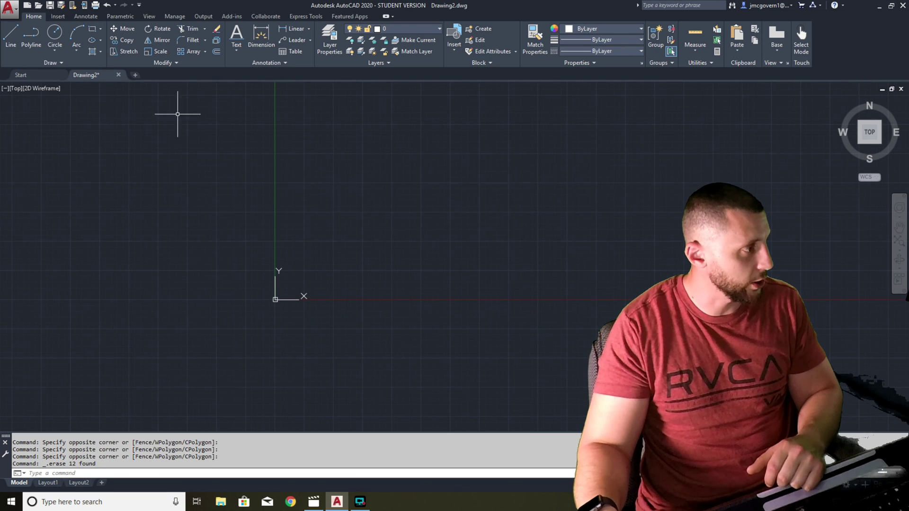
# - Close Drawing2 without saving its changes and create a new drawing from a template
pyautogui.click(119, 75)
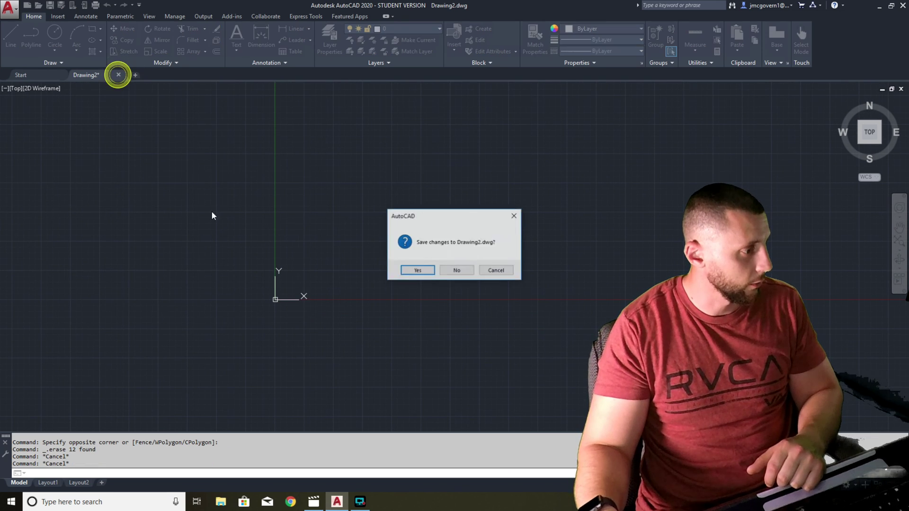
pyautogui.click(455, 270)
pyautogui.click(11, 11)
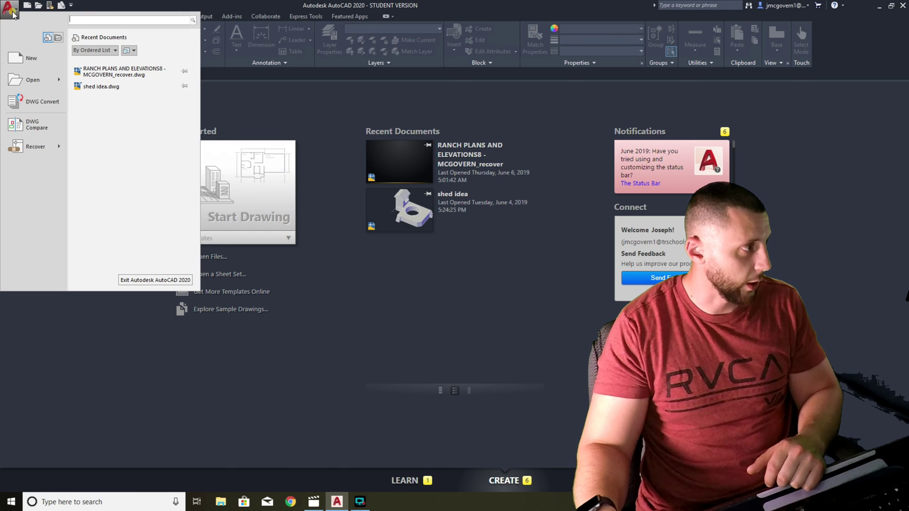
pyautogui.click(28, 57)
pyautogui.doubleClick(381, 209)
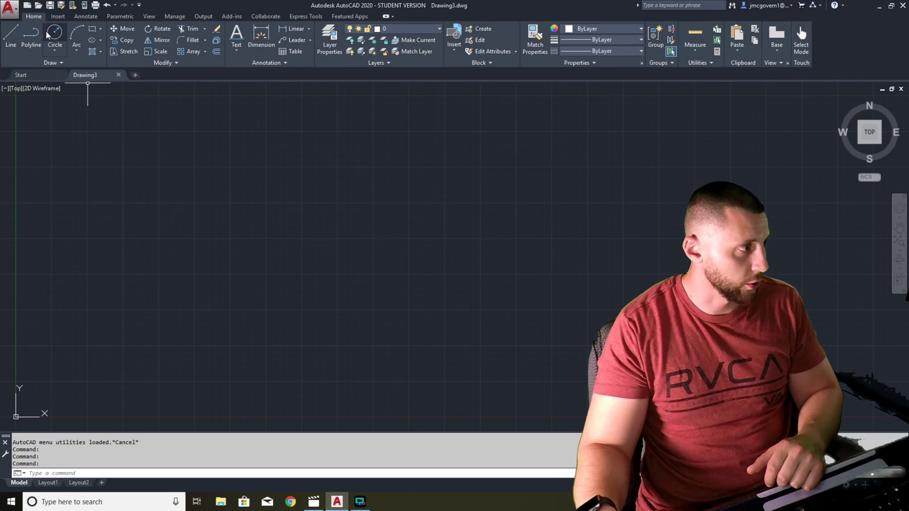
# - Draw a wide rectangle by two opposite corners in the middle of the new drawing
pyautogui.click(75, 35)
pyautogui.click(92, 28)
pyautogui.click(206, 261)
pyautogui.click(515, 165)
# - Examine the folder, file name and file type options for saving the drawing under a new name, without saving it
pyautogui.click(9, 10)
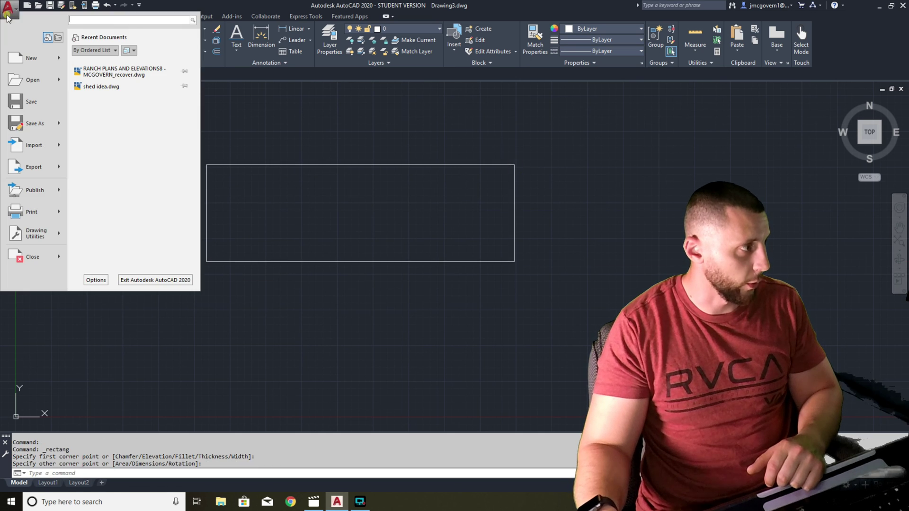
pyautogui.click(25, 124)
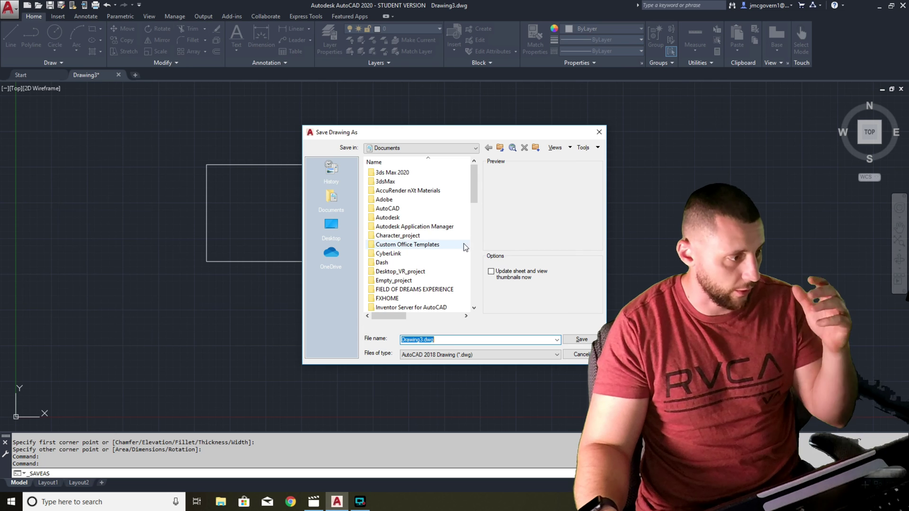
pyautogui.click(434, 150)
pyautogui.click(578, 354)
# - Try a crossing selection on the rectangle, begin a second one beside it, and cancel until nothing is selected or active
pyautogui.click(529, 302)
pyautogui.click(469, 229)
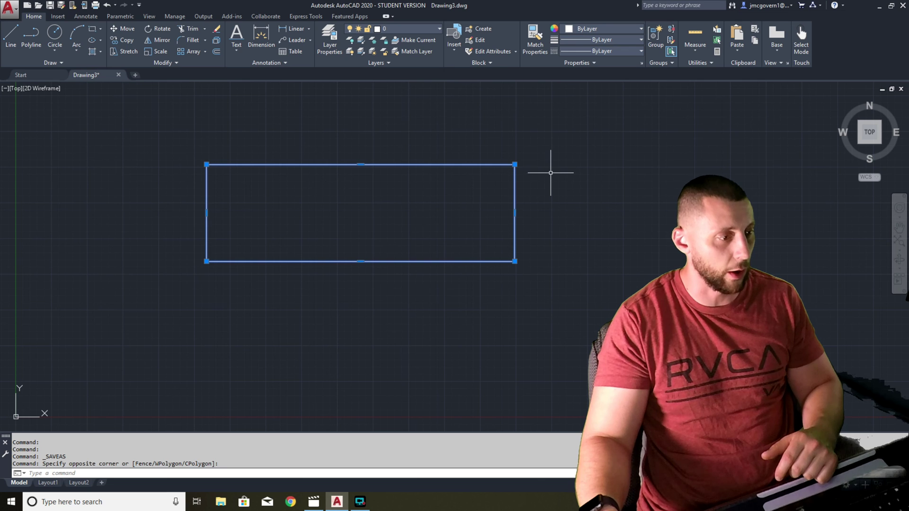
pyautogui.click(603, 151)
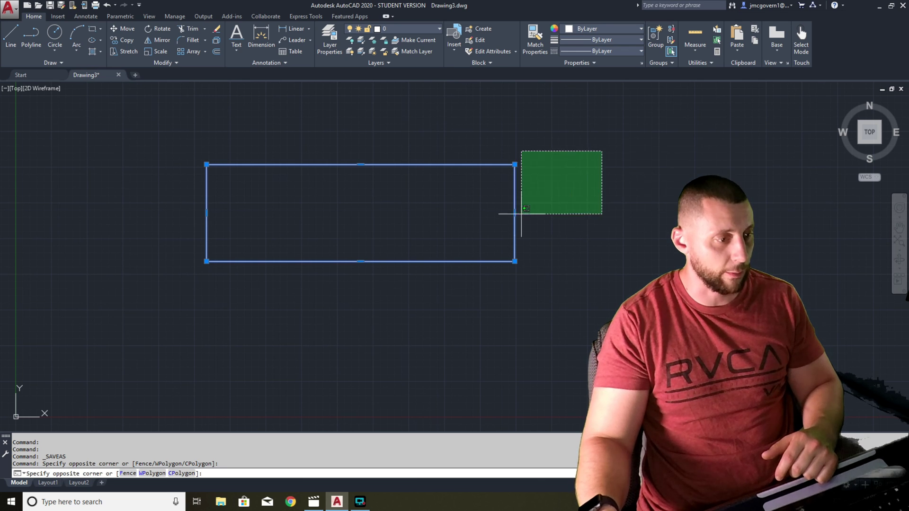
pyautogui.press('Escape')
pyautogui.press('Escape')
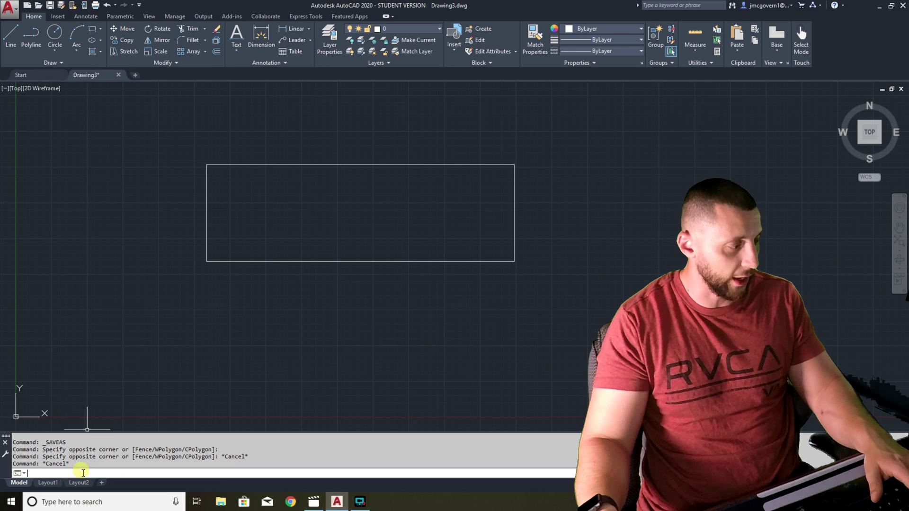
pyautogui.press('Escape')
pyautogui.press('Escape')
pyautogui.press('Escape')
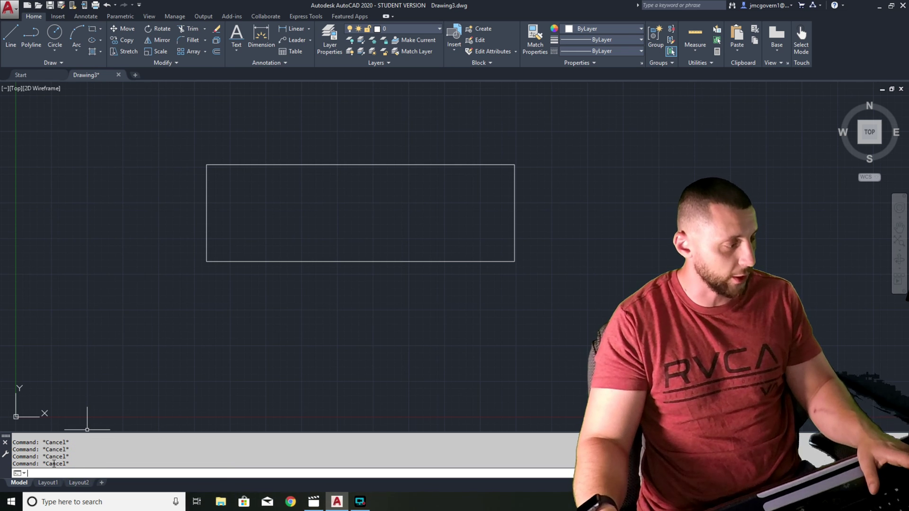